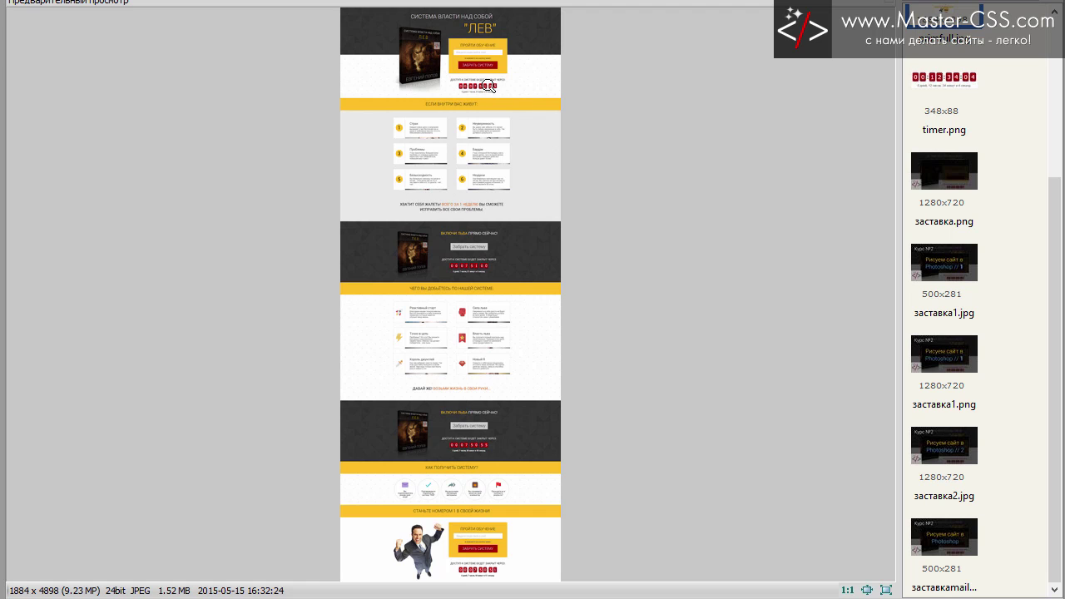
Mark the countdown timer digits, then scroll down and open the context menu beside the timer.
{"action": "left_click", "coordinate": [496, 95]}
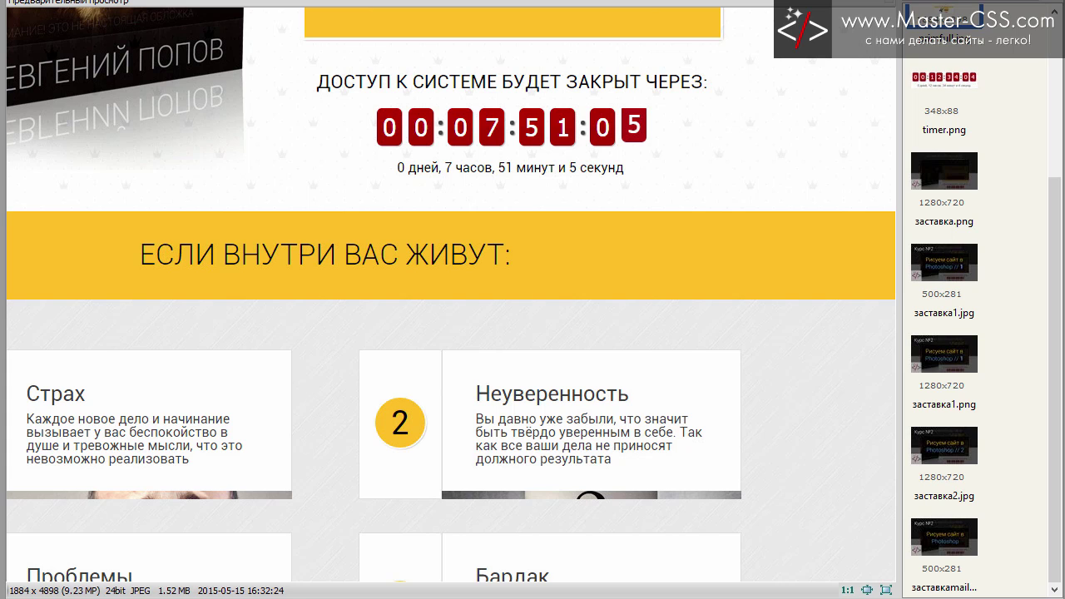
{"action": "left_click_drag", "start_coordinate": [388, 103], "coordinate": [426, 143]}
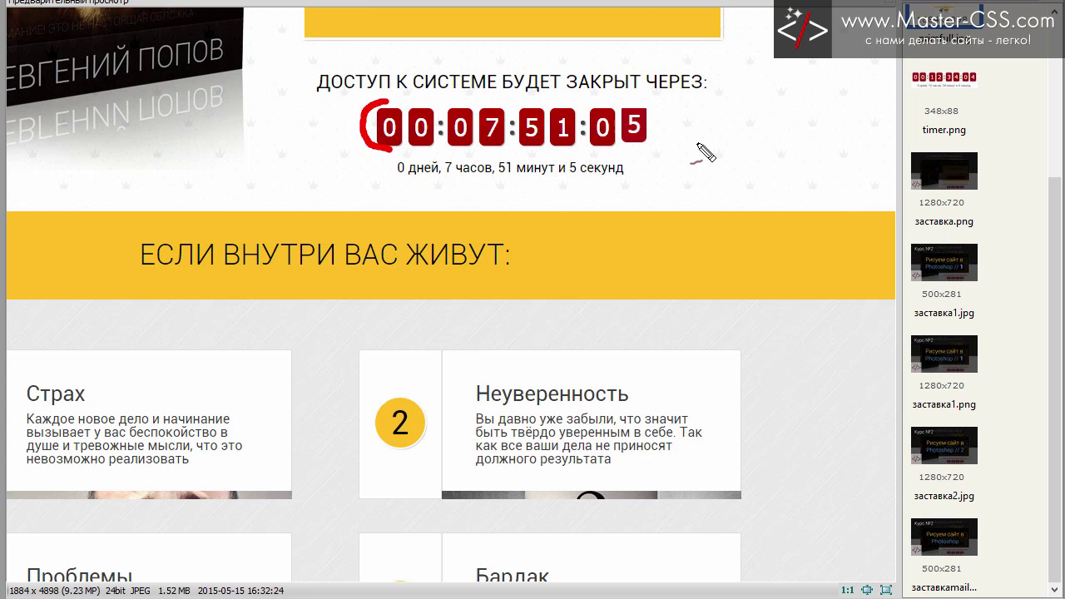
{"action": "key", "text": "Escape"}
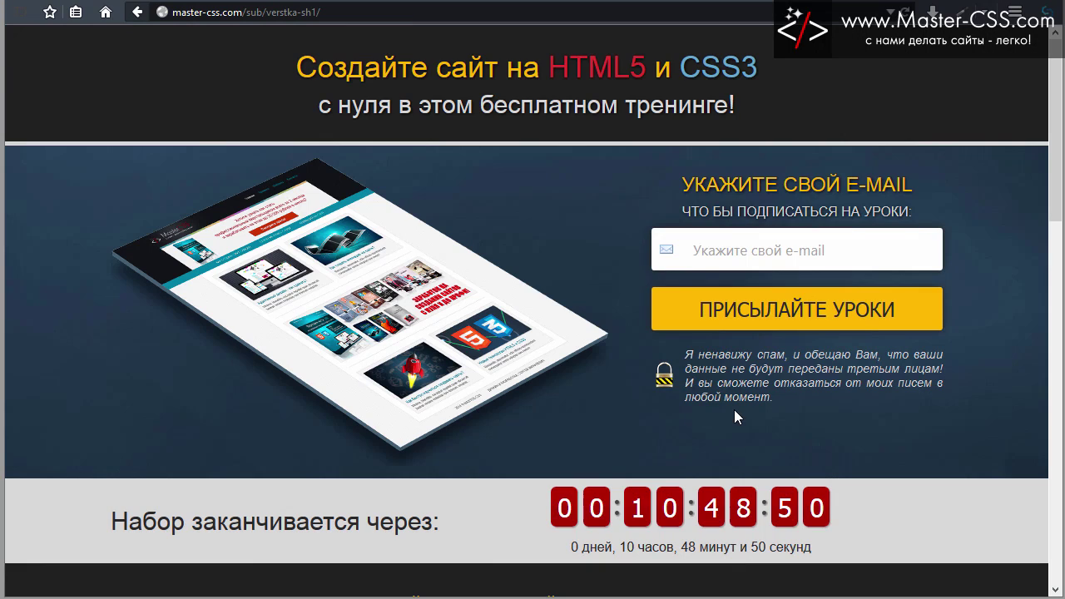
{"action": "scroll", "coordinate": [616, 254], "scroll_direction": "down", "scroll_amount": 3}
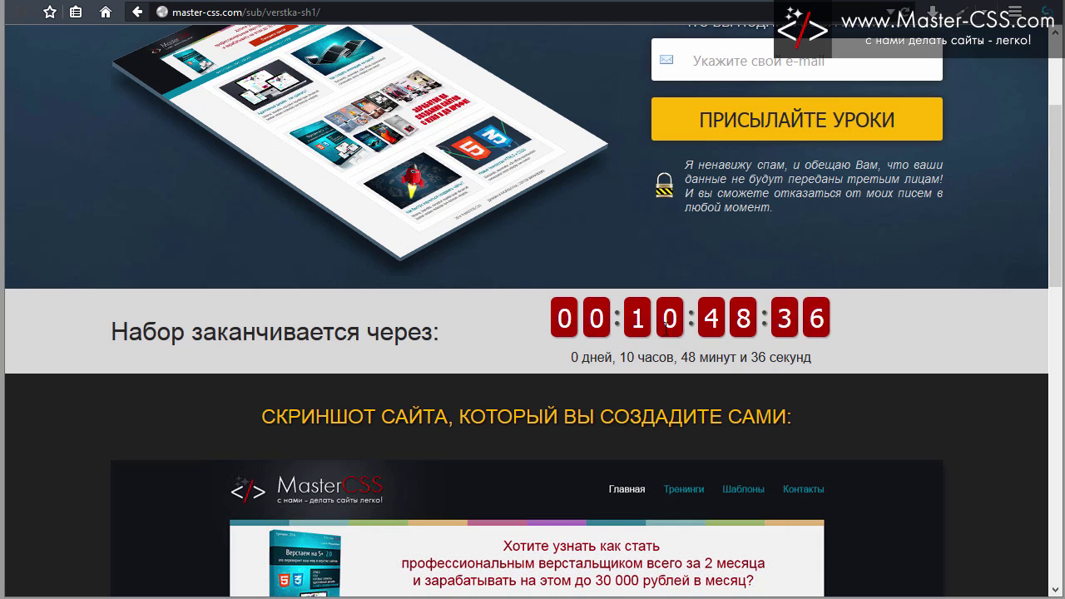
{"action": "right_click", "coordinate": [852, 297]}
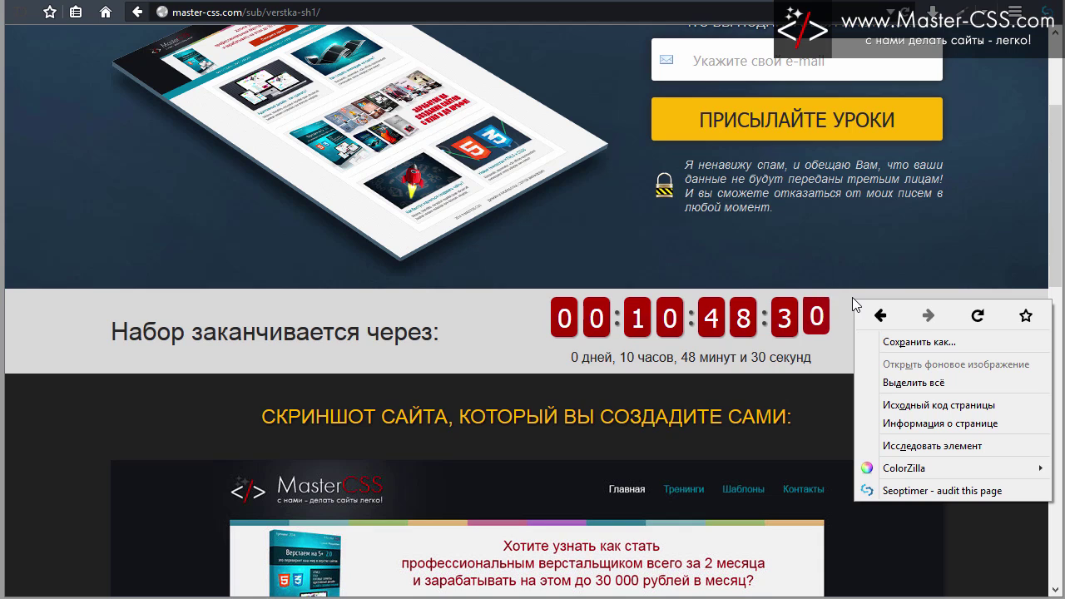
Inspect div.timer in Firefox developer tools and change its background colour to #FFF.
{"action": "left_click", "coordinate": [921, 449]}
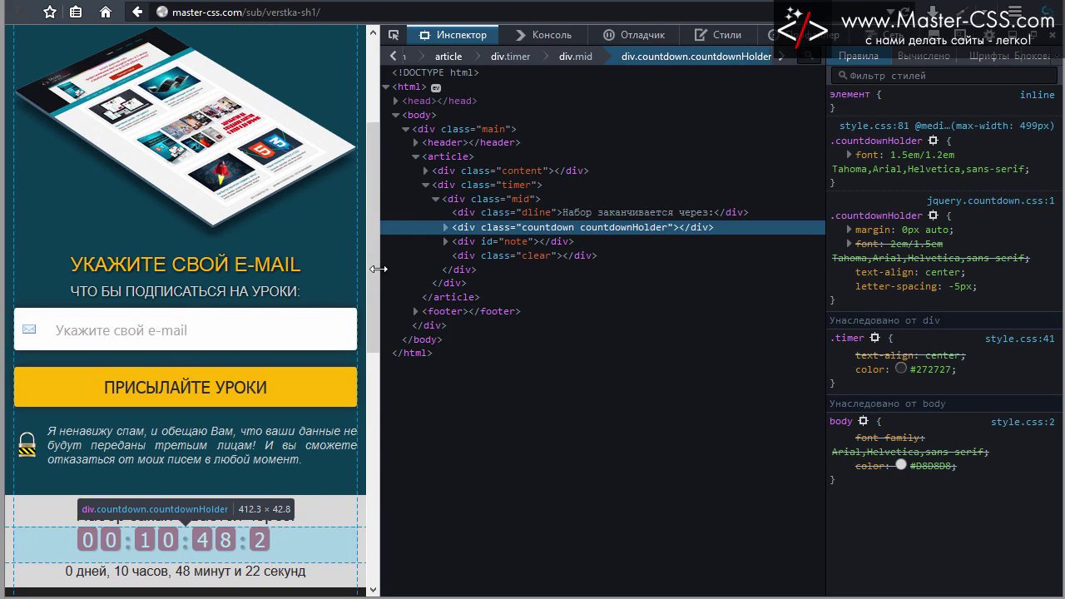
{"action": "left_click_drag", "start_coordinate": [380, 270], "coordinate": [598, 284]}
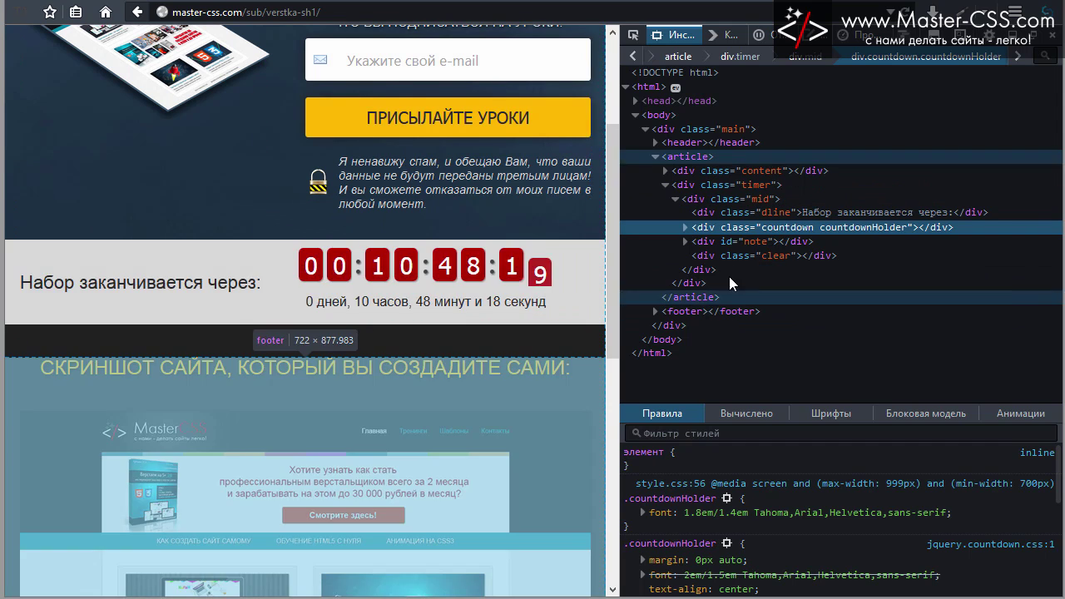
{"action": "left_click", "coordinate": [741, 188]}
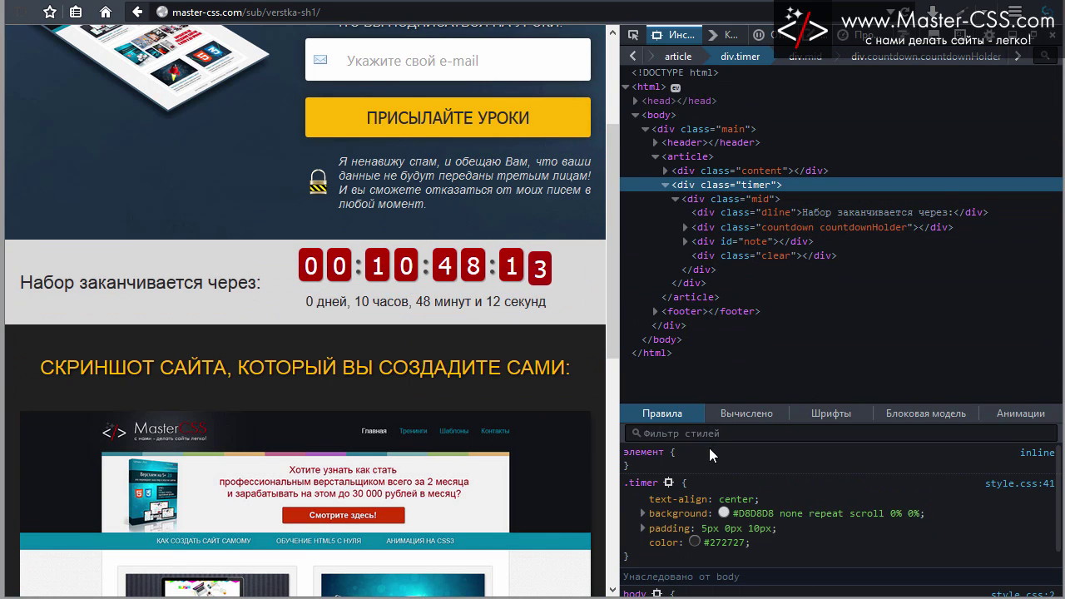
{"action": "left_click", "coordinate": [725, 520]}
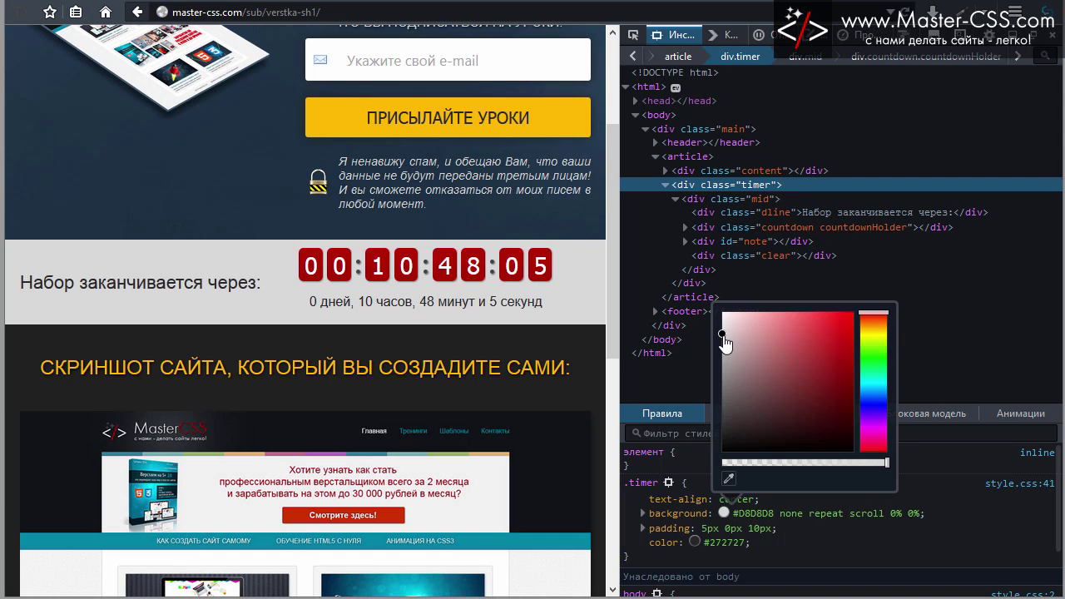
{"action": "left_click_drag", "start_coordinate": [723, 333], "coordinate": [717, 313]}
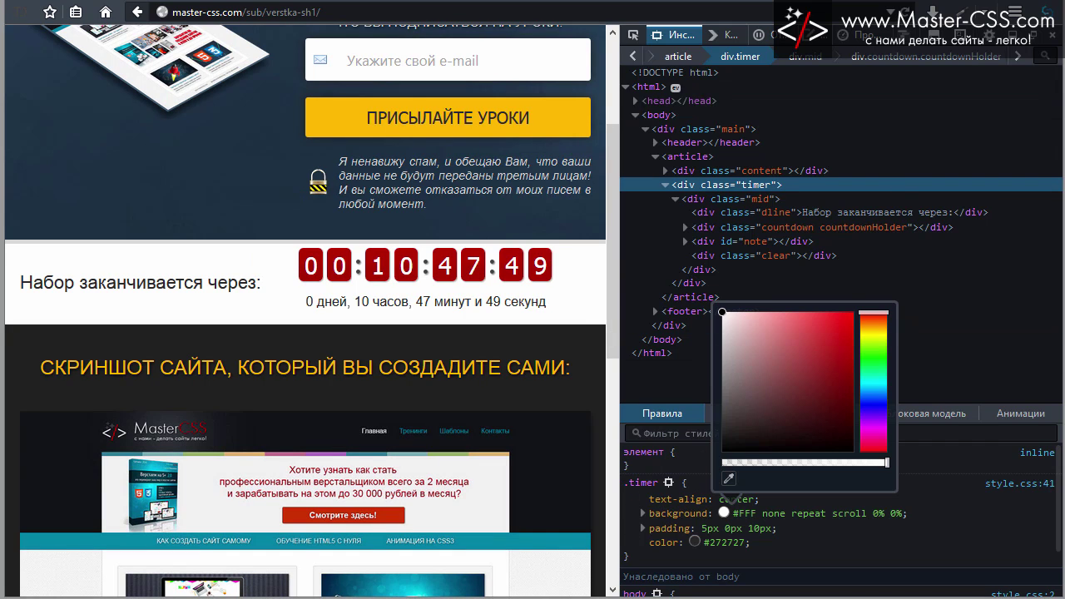
{"action": "left_click", "coordinate": [990, 515]}
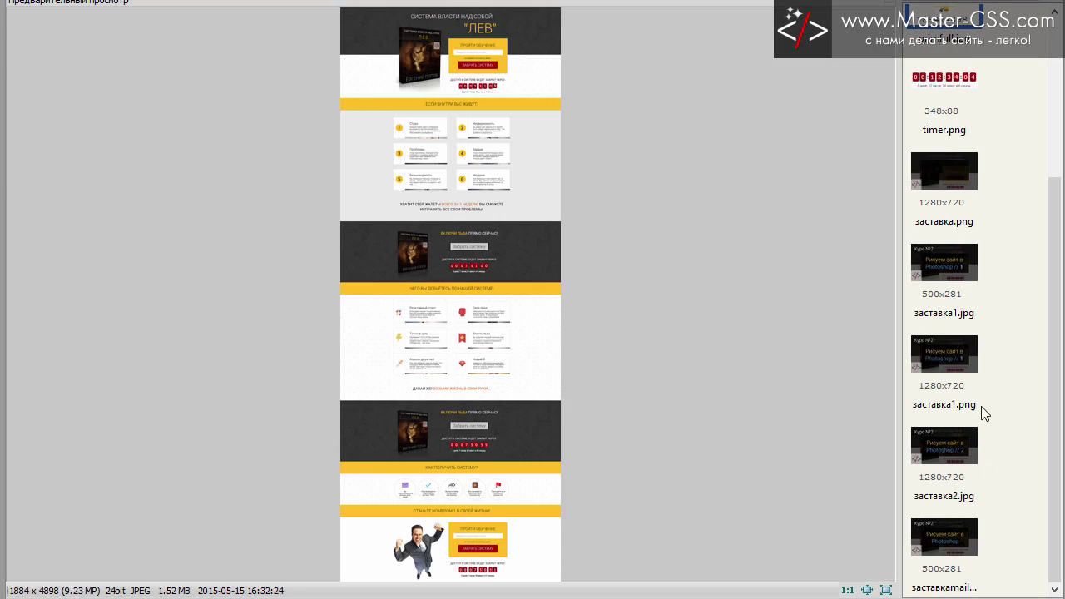
Preview the timer.png screenshot in FastStone Image Viewer.
{"action": "left_click", "coordinate": [946, 85]}
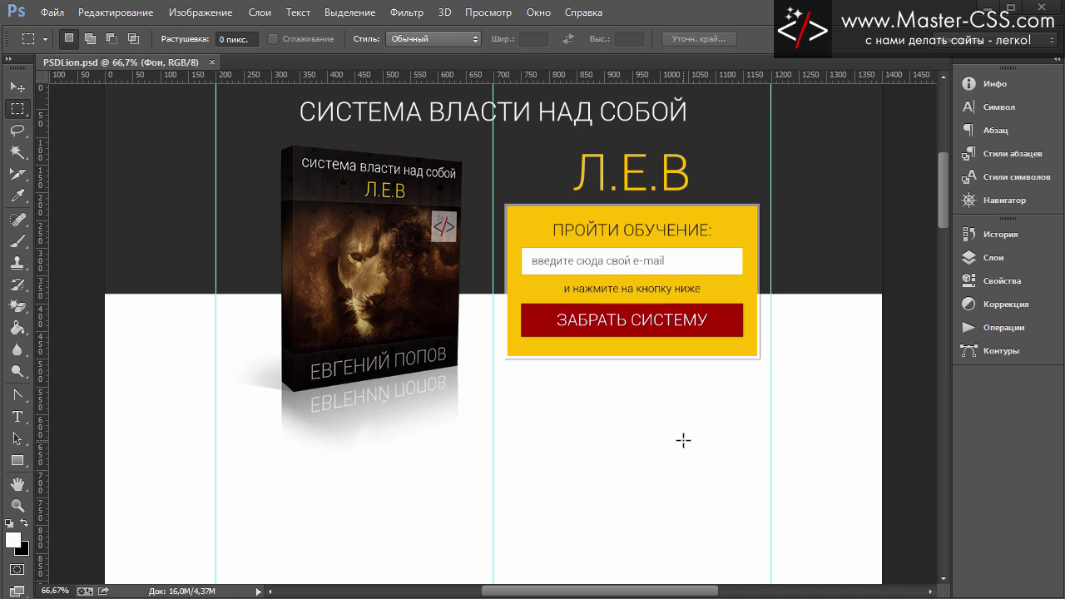
Paste the browser screenshot into the design at 100% zoom and cut out its countdown area.
{"action": "key", "text": "ctrl+v"}
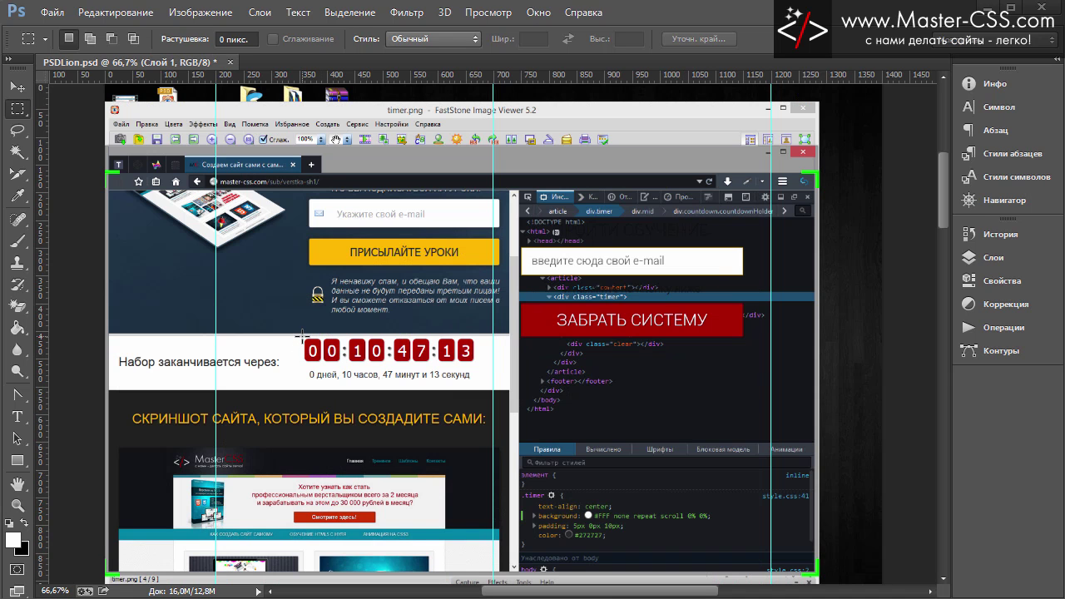
{"action": "key", "text": "ctrl+plus"}
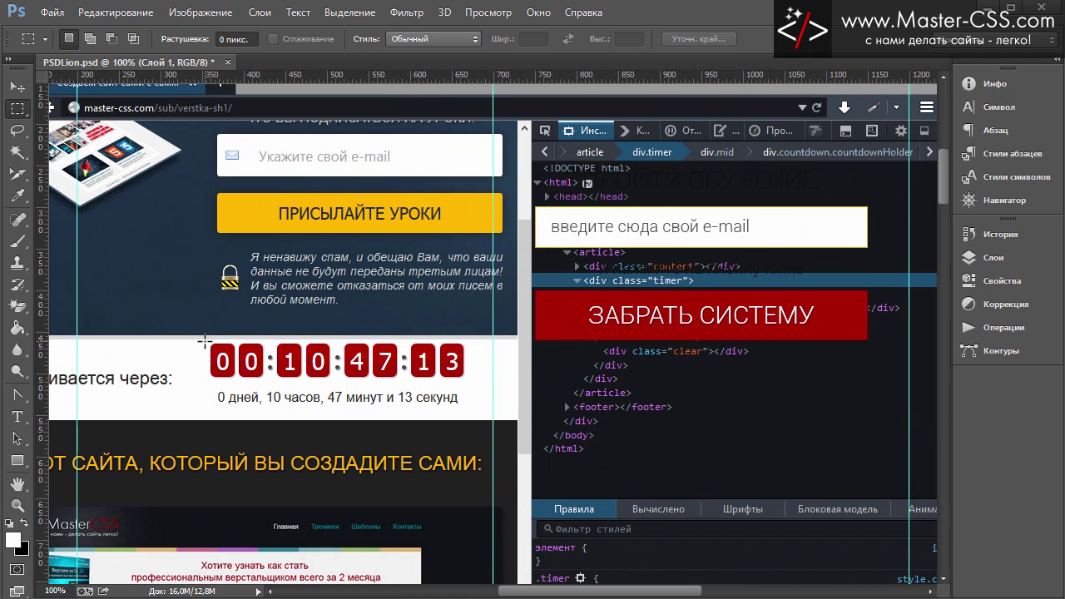
{"action": "left_click_drag", "start_coordinate": [204, 342], "coordinate": [469, 407]}
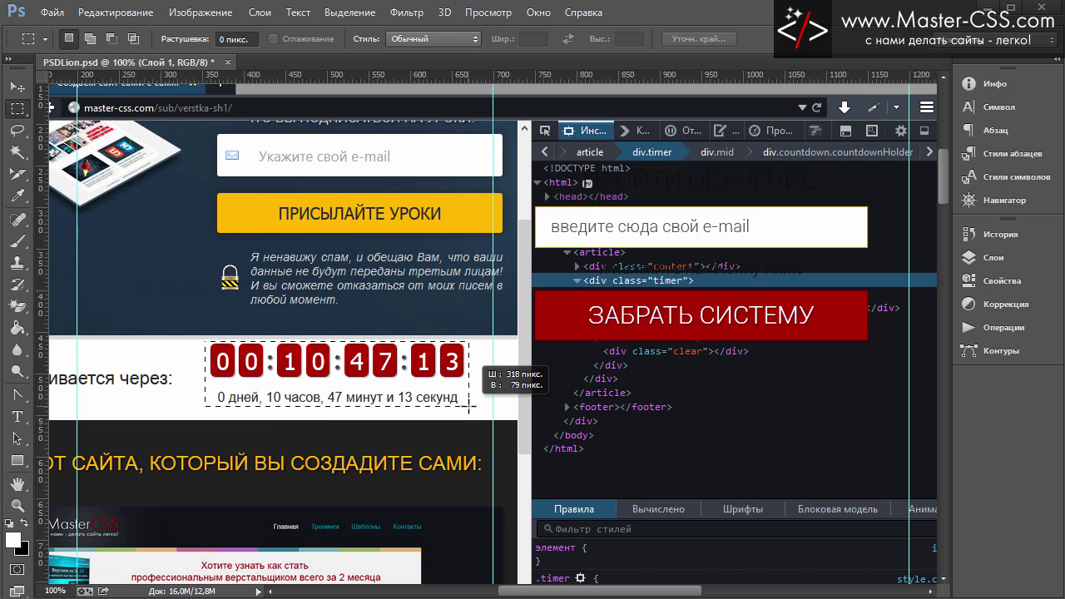
{"action": "left_click_drag", "start_coordinate": [469, 407], "coordinate": [469, 407]}
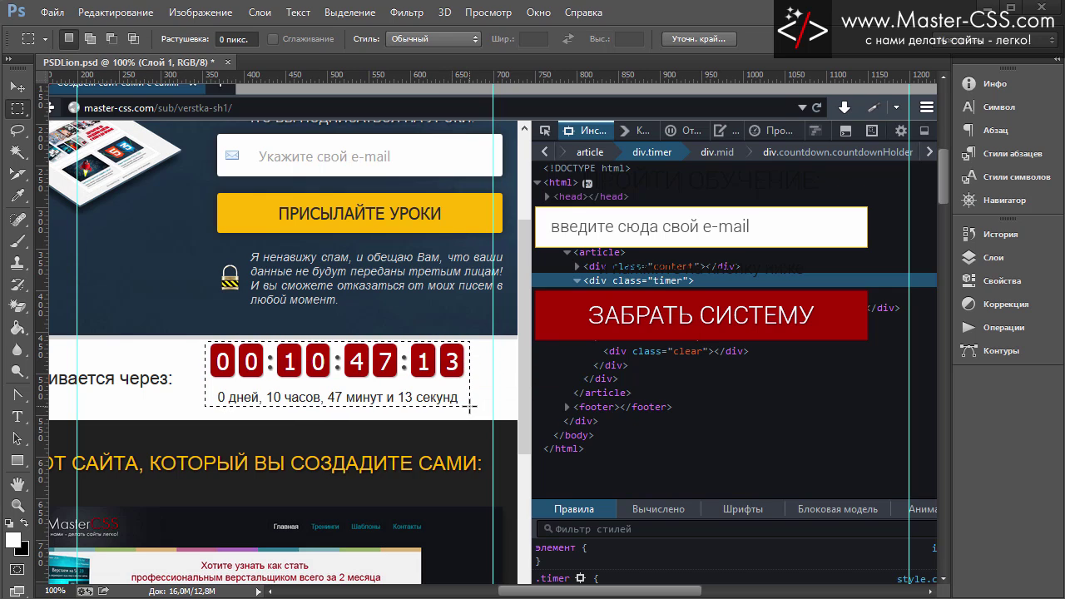
{"action": "key", "text": "ctrl+v"}
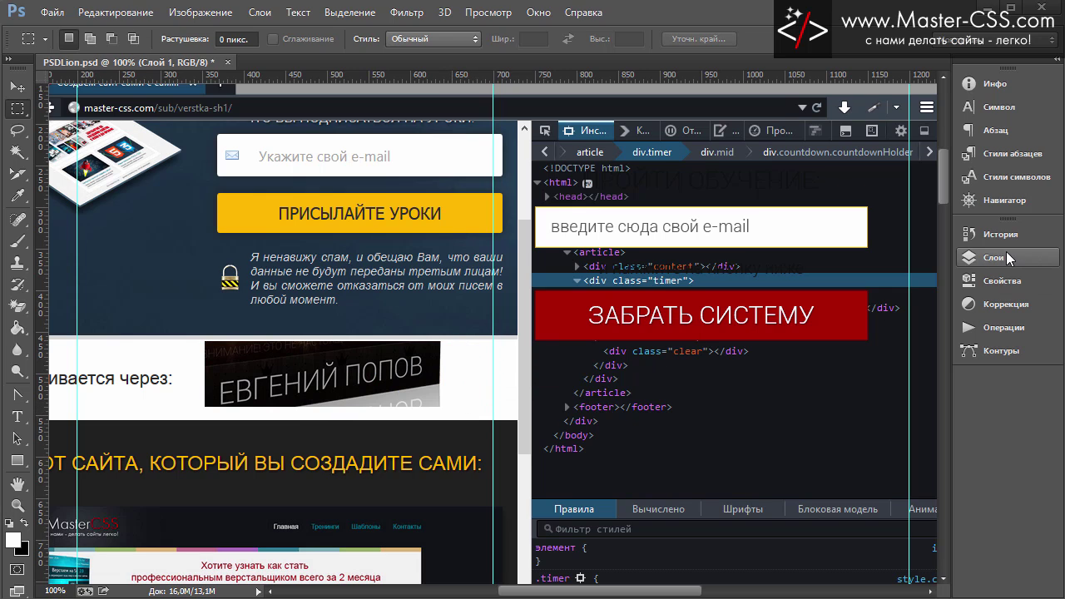
Delete the leftover screenshot layer from the Layers panel.
{"action": "left_click", "coordinate": [1006, 257]}
{"action": "scroll", "coordinate": [882, 387], "scroll_direction": "down", "scroll_amount": 2}
{"action": "scroll", "coordinate": [882, 387], "scroll_direction": "down", "scroll_amount": 3}
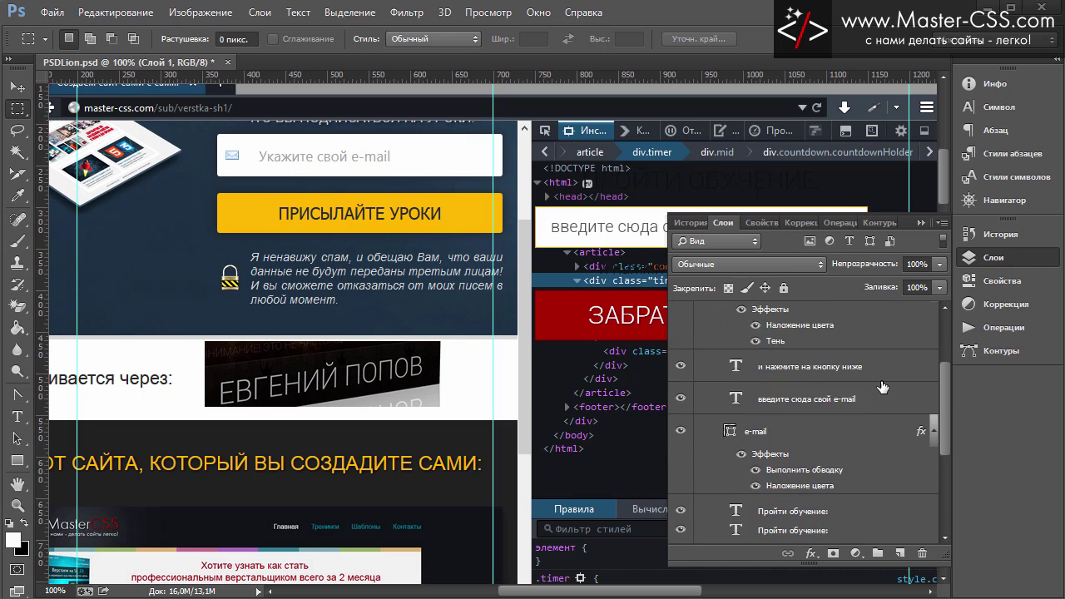
{"action": "scroll", "coordinate": [882, 387], "scroll_direction": "down", "scroll_amount": 3}
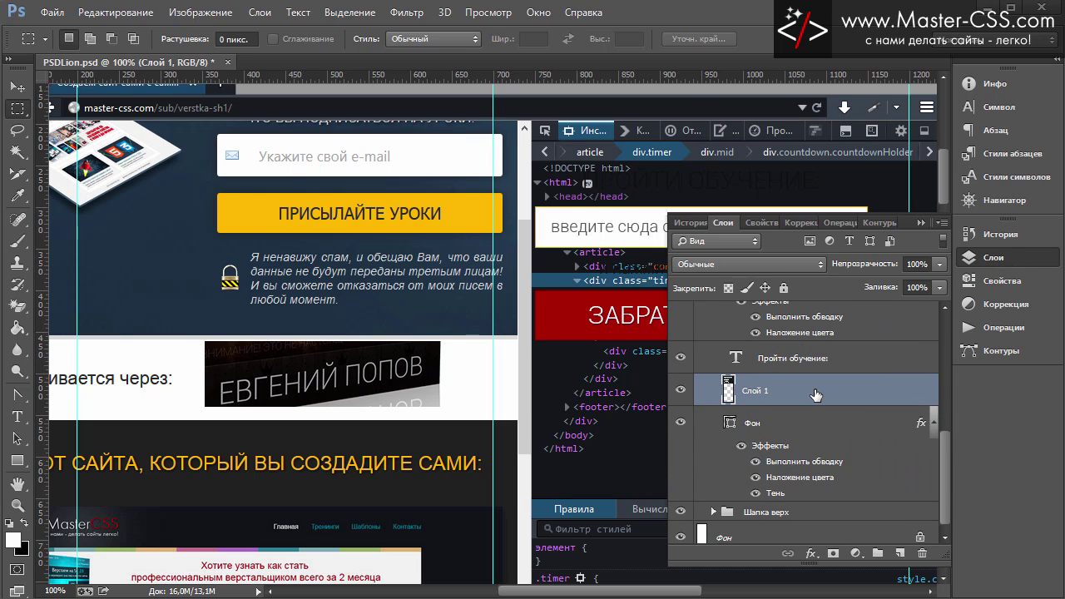
{"action": "key", "text": "Delete"}
Create a group 'Низ шапки' below Шапка верх and paste the countdown timer into it.
{"action": "scroll", "coordinate": [805, 381], "scroll_direction": "up", "scroll_amount": 4}
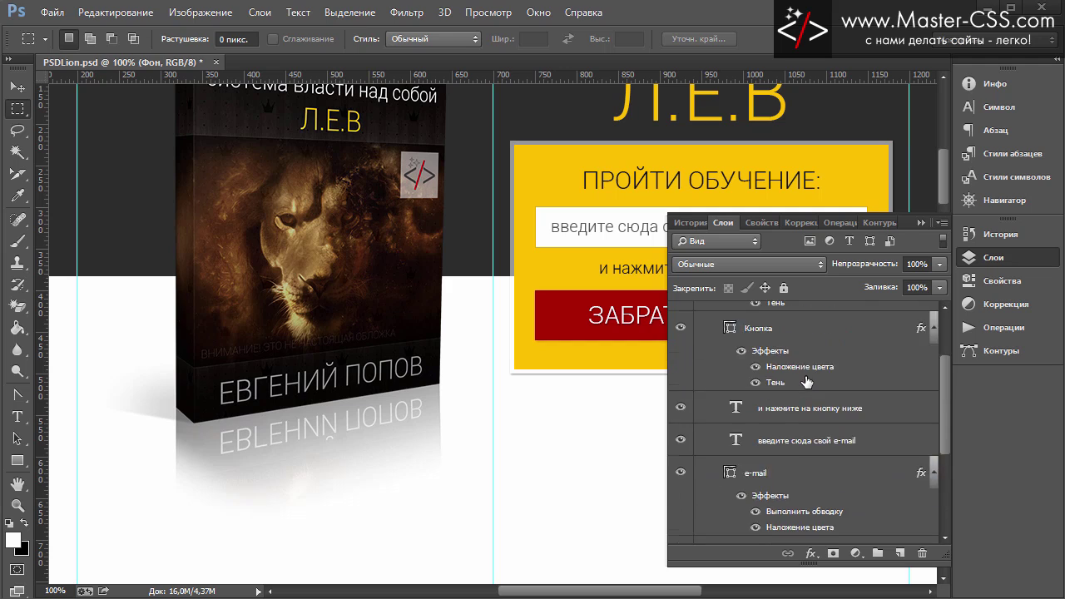
{"action": "scroll", "coordinate": [805, 381], "scroll_direction": "up", "scroll_amount": 3}
{"action": "left_click", "coordinate": [717, 333]}
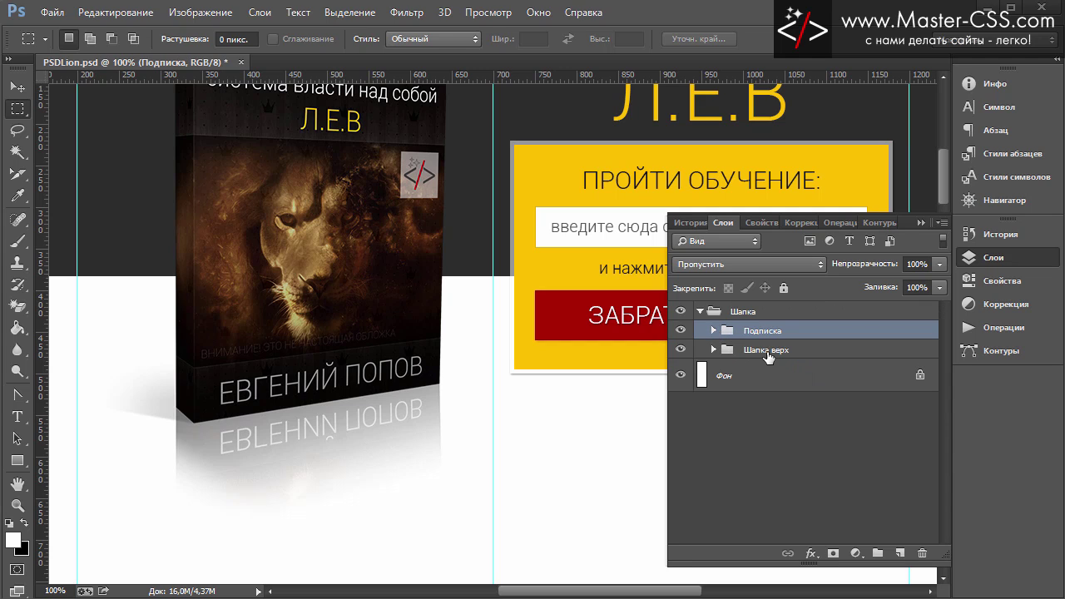
{"action": "left_click", "coordinate": [769, 356]}
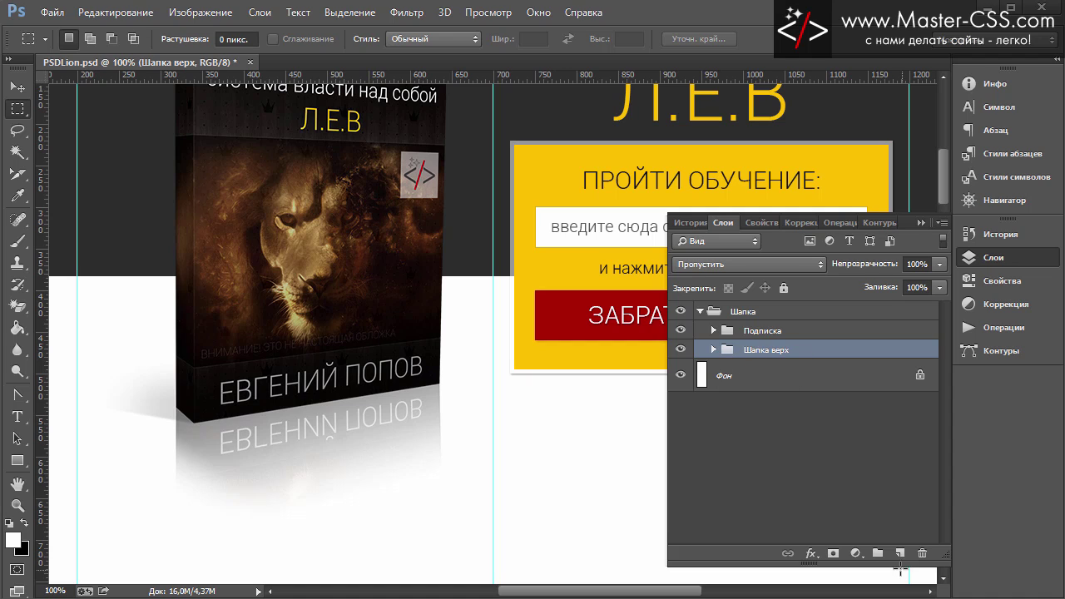
{"action": "left_click", "coordinate": [878, 553]}
{"action": "double_click", "coordinate": [753, 349]}
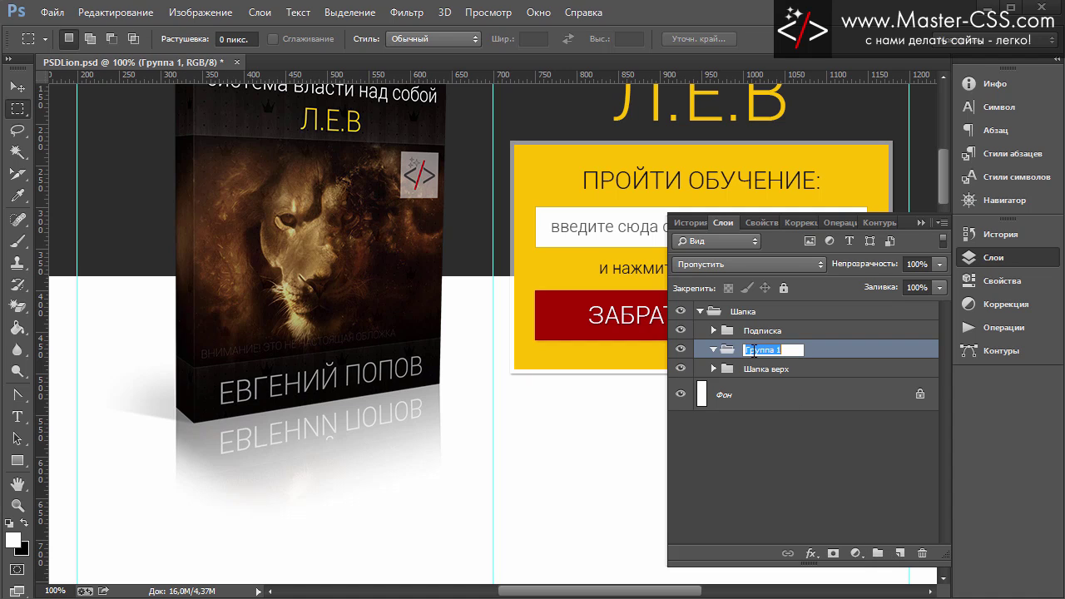
{"action": "type", "text": "Ув"}
{"action": "type", "text": "из шапк"}
{"action": "key", "text": "Return"}
{"action": "left_click_drag", "start_coordinate": [816, 353], "coordinate": [797, 376]}
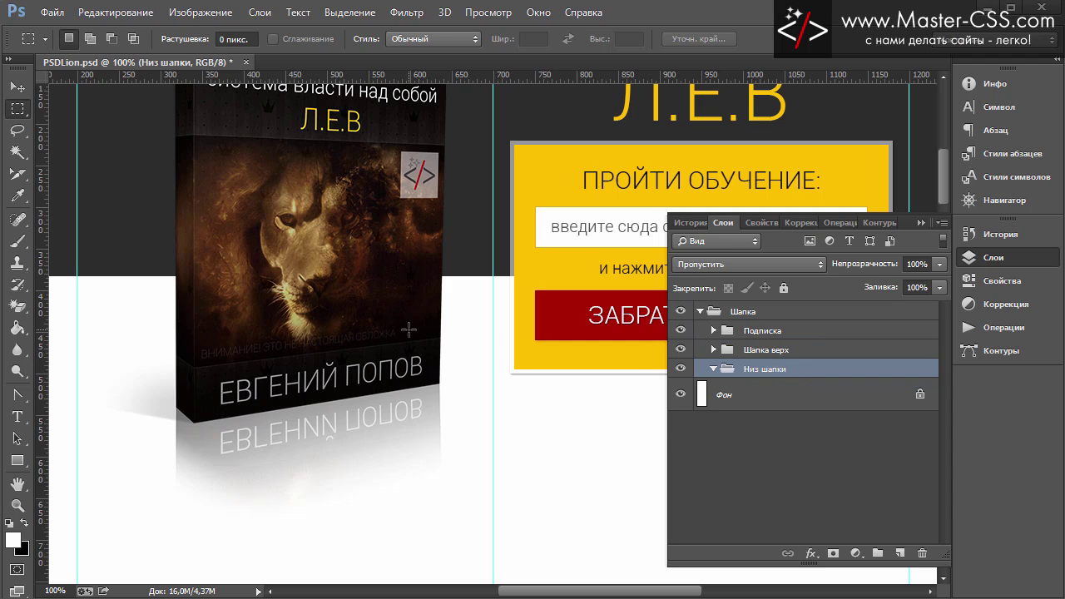
{"action": "key", "text": "ctrl+v"}
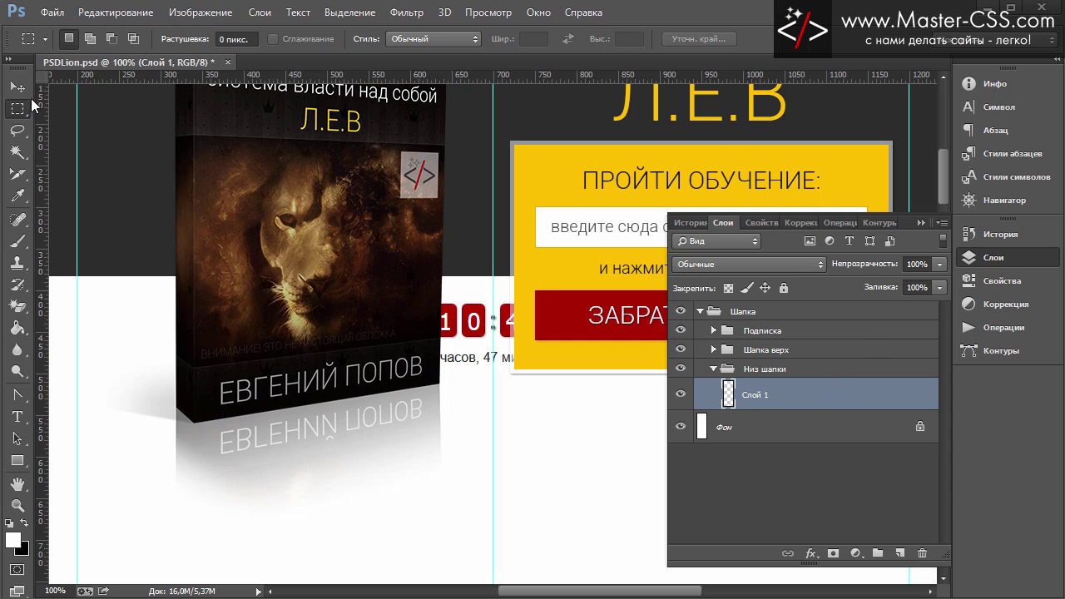
Move the pasted timer down beneath the order form and undo the extra placed timer image.
{"action": "left_click", "coordinate": [14, 87]}
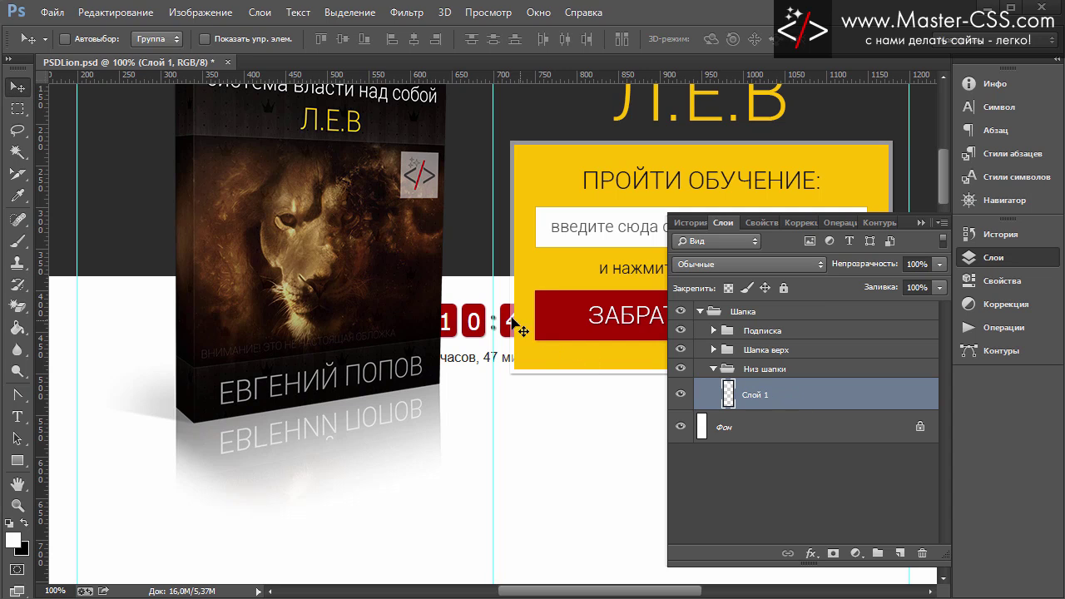
{"action": "left_click_drag", "start_coordinate": [469, 324], "coordinate": [520, 456]}
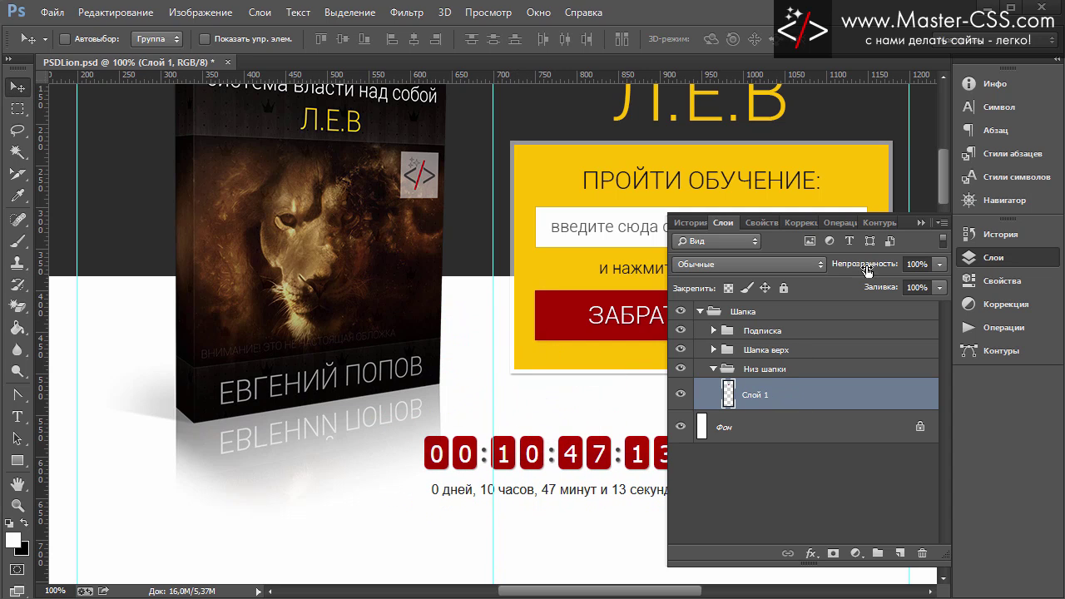
{"action": "left_click", "coordinate": [920, 223]}
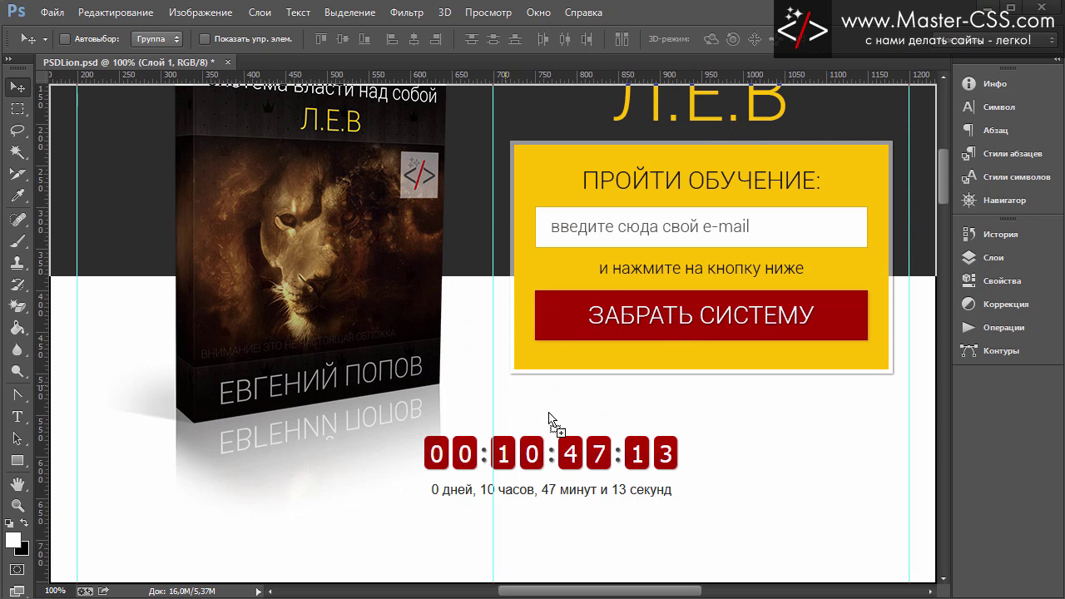
{"action": "left_click_drag", "start_coordinate": [515, 398], "coordinate": [668, 407]}
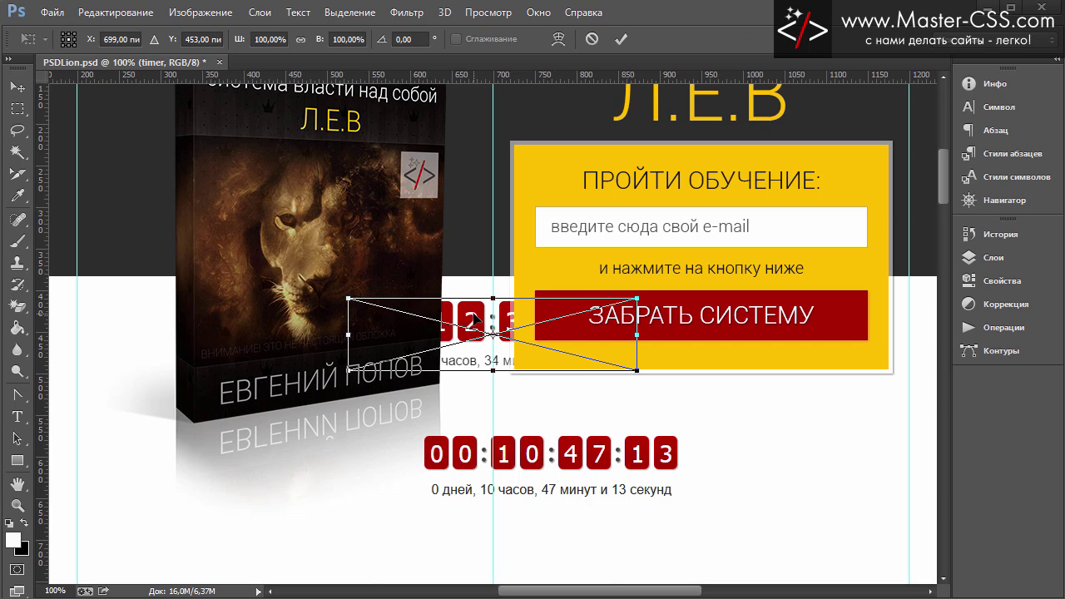
{"action": "left_click_drag", "start_coordinate": [473, 318], "coordinate": [703, 411]}
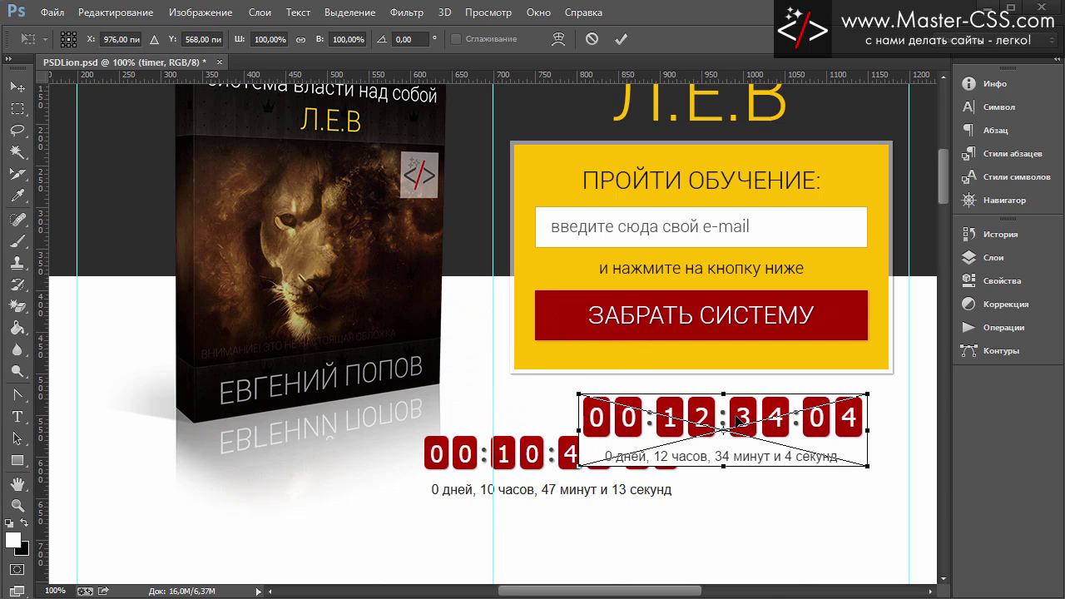
{"action": "left_click", "coordinate": [17, 87]}
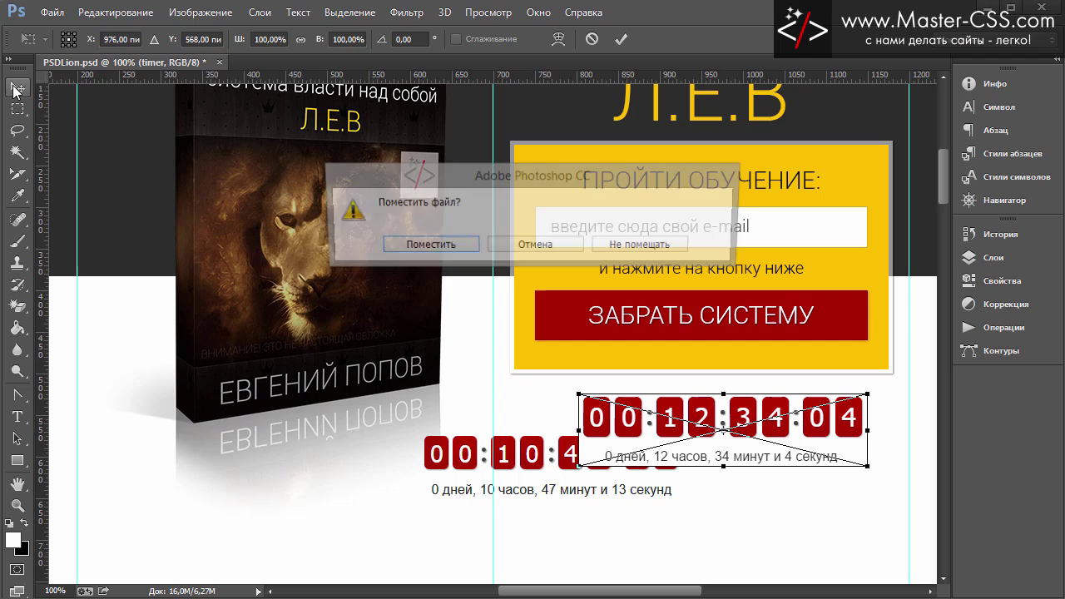
{"action": "left_click", "coordinate": [410, 249]}
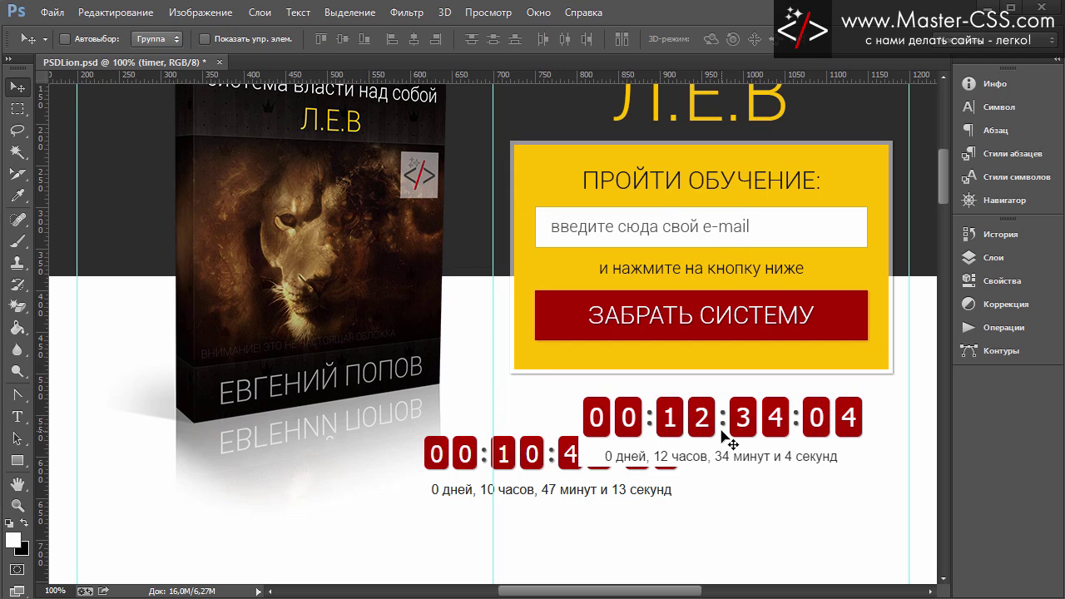
{"action": "key", "text": "ctrl+z"}
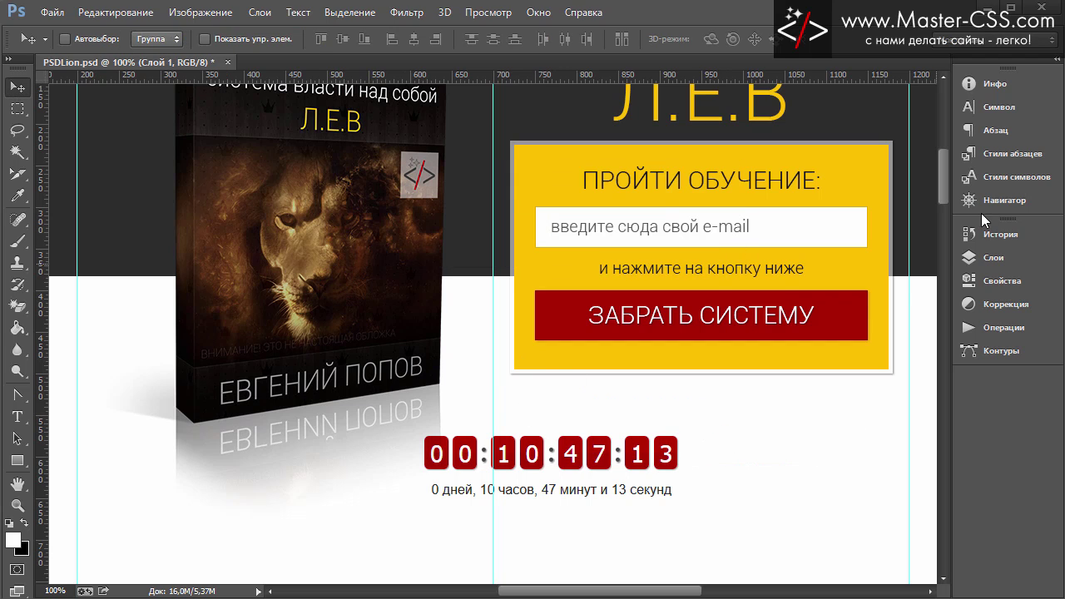
Centre the timer under the order form and compare it with the reference mockup.
{"action": "left_click", "coordinate": [976, 256]}
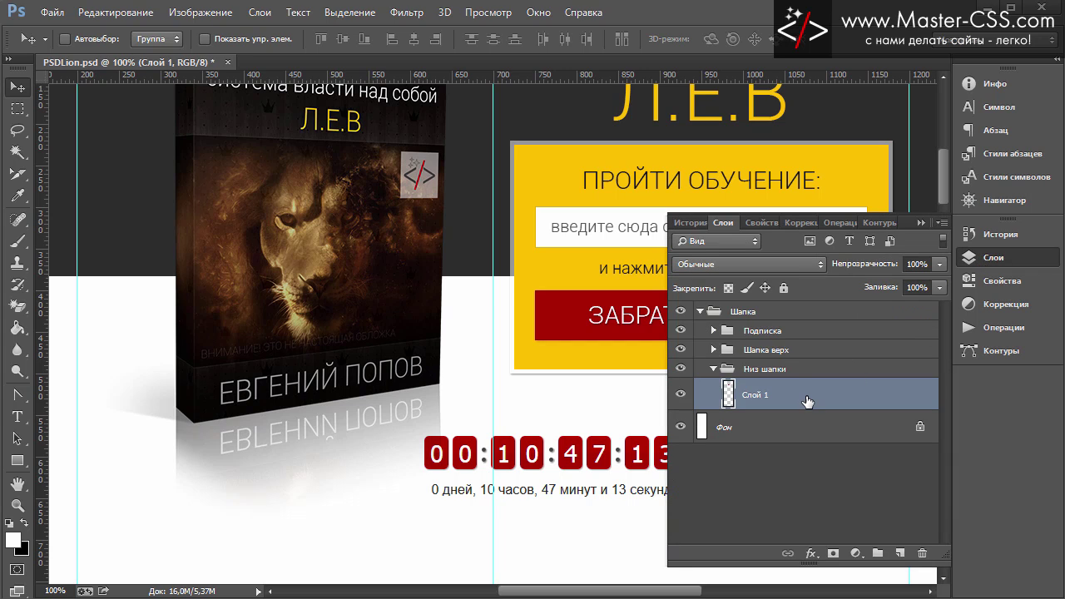
{"action": "left_click", "coordinate": [921, 221]}
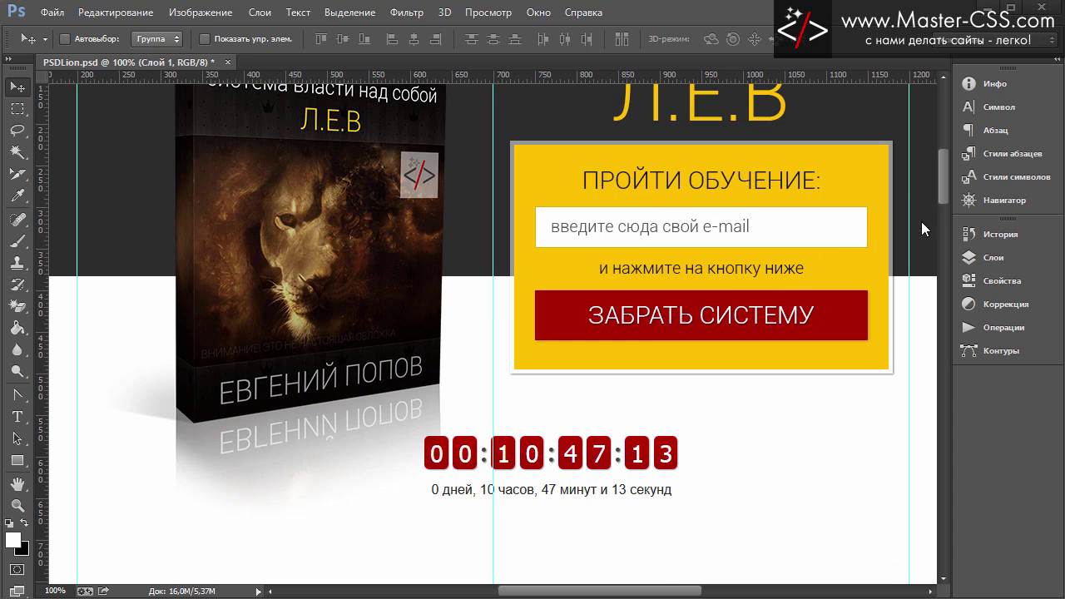
{"action": "mouse_move", "coordinate": [591, 461]}
{"action": "left_mouse_down"}
{"action": "mouse_move", "coordinate": [741, 456]}
{"action": "mouse_move", "coordinate": [742, 445]}
{"action": "left_mouse_up"}
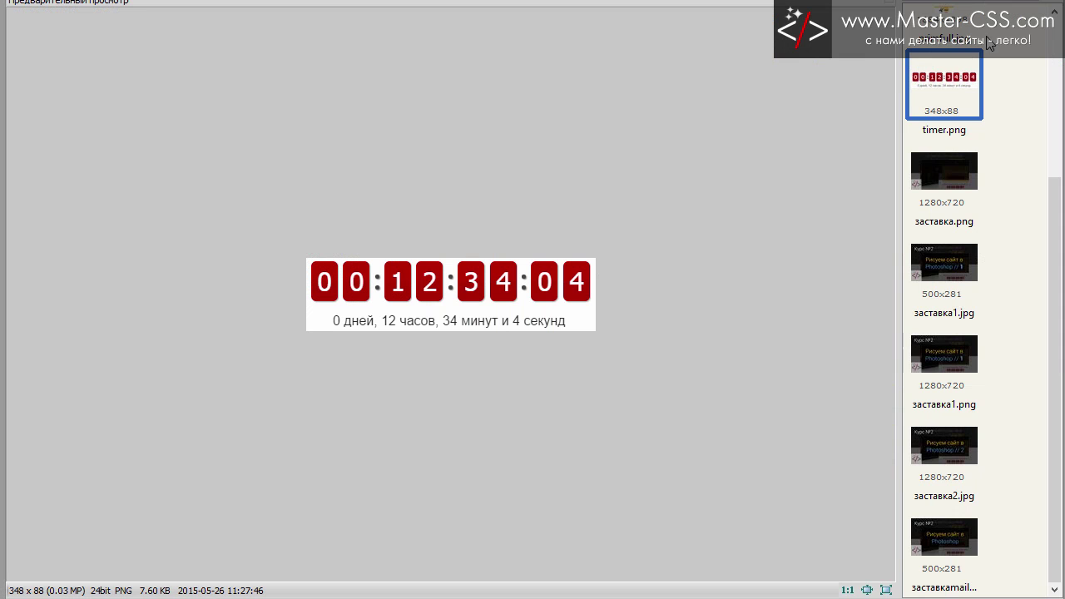
{"action": "scroll", "coordinate": [990, 43], "scroll_direction": "up", "scroll_amount": 3}
{"action": "key", "text": "Up"}
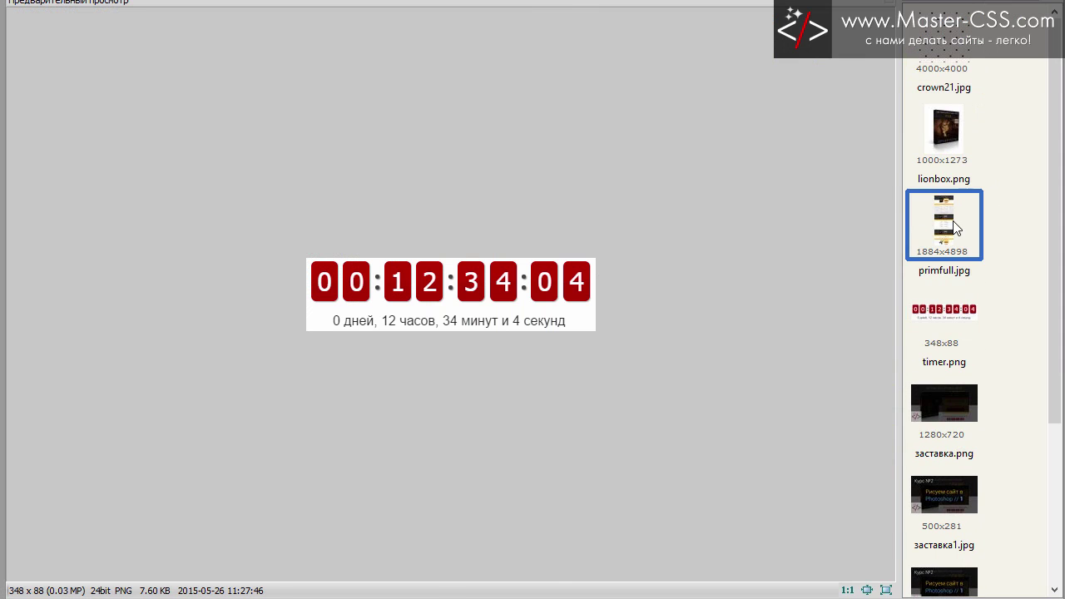
{"action": "left_click", "coordinate": [463, 76]}
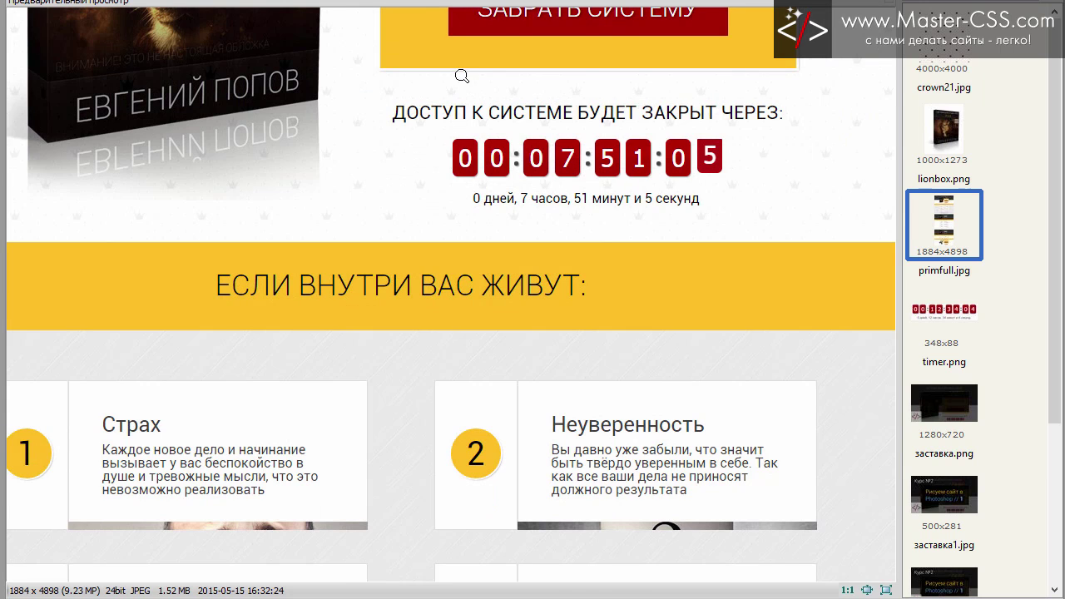
{"action": "left_click_drag", "start_coordinate": [462, 76], "coordinate": [355, 70]}
{"action": "key", "text": "slash"}
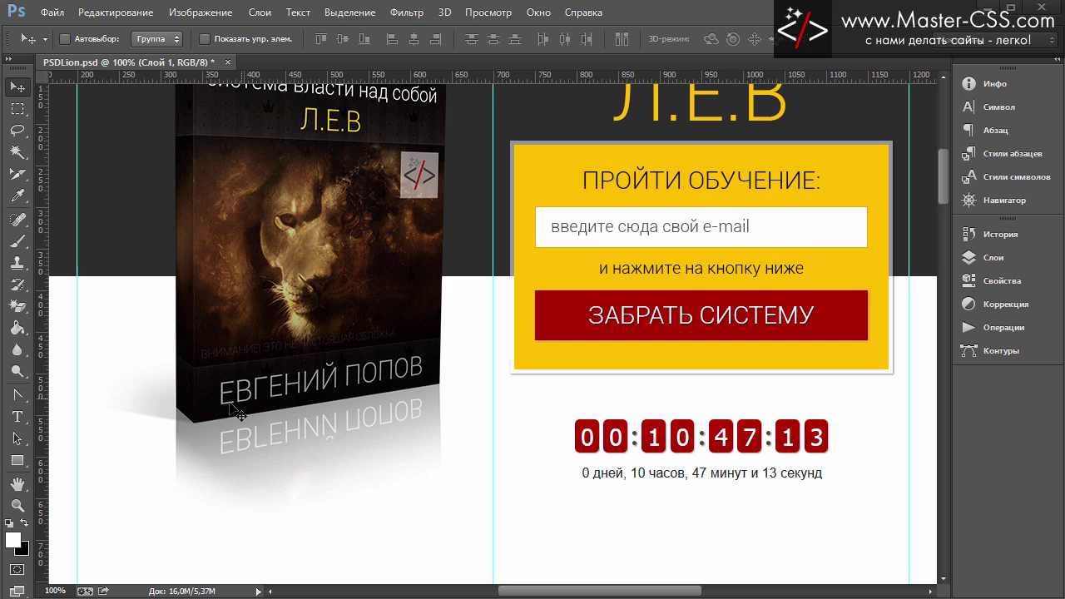
Draw a paragraph text box about 502×86 px over the timer, inside the Низ шапки group.
{"action": "left_click", "coordinate": [16, 417]}
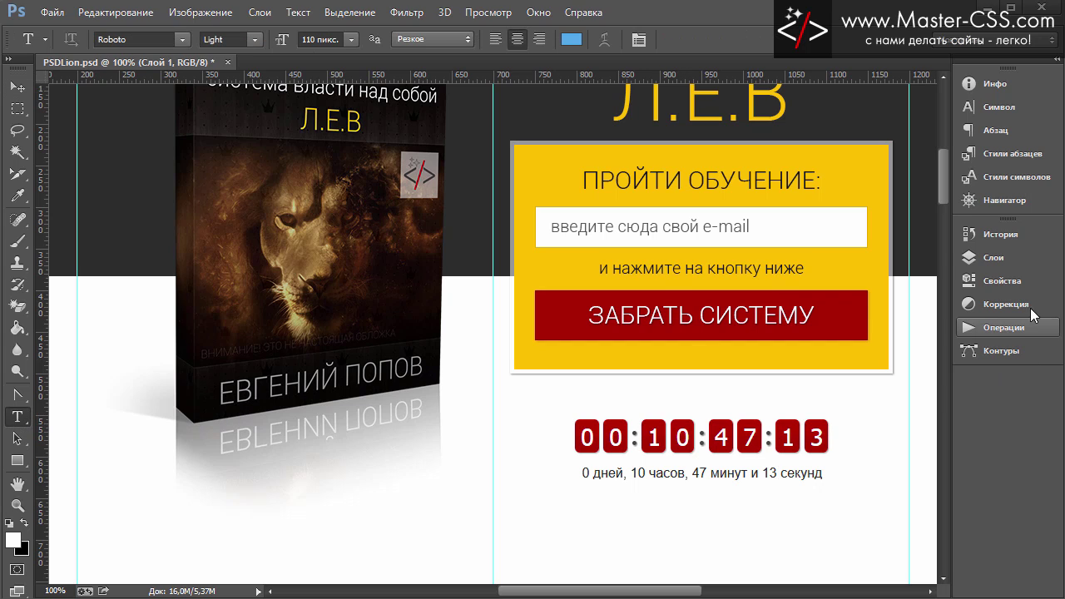
{"action": "left_click", "coordinate": [1005, 261]}
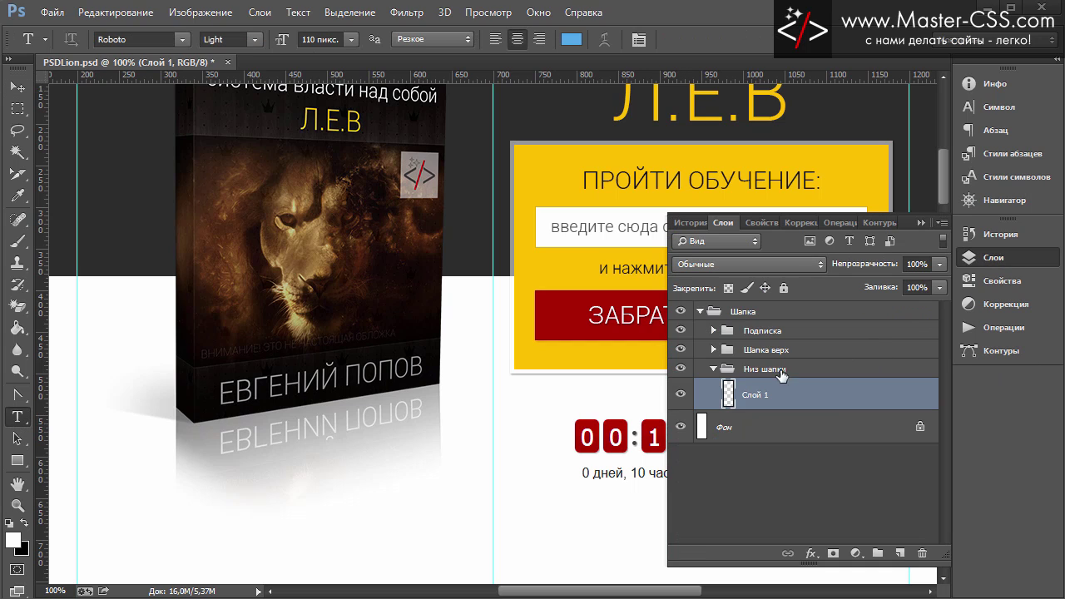
{"action": "left_click", "coordinate": [924, 224]}
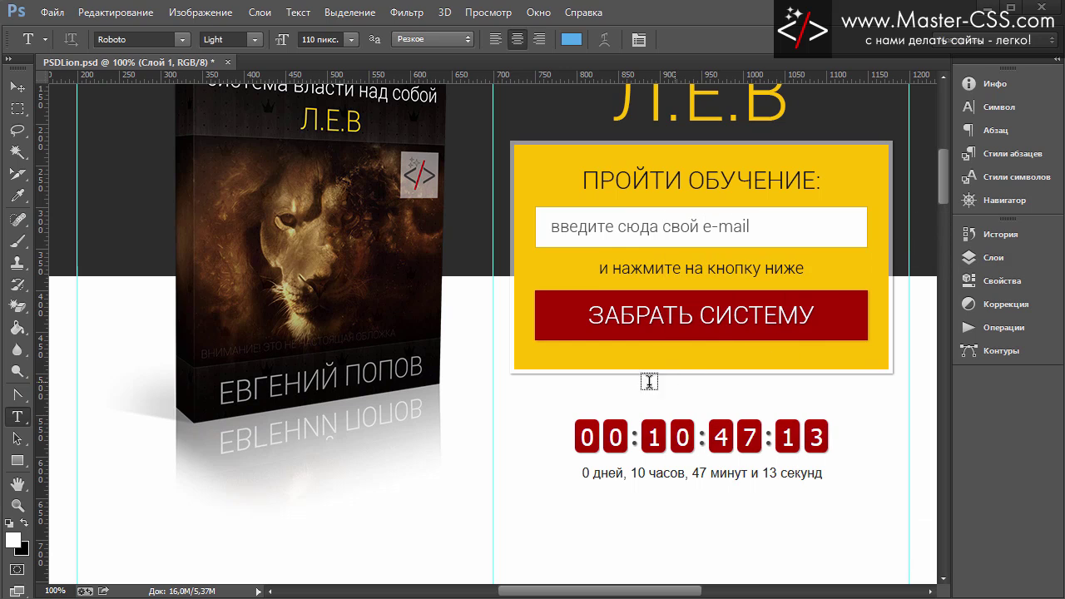
{"action": "left_click", "coordinate": [999, 259]}
{"action": "left_click", "coordinate": [740, 371]}
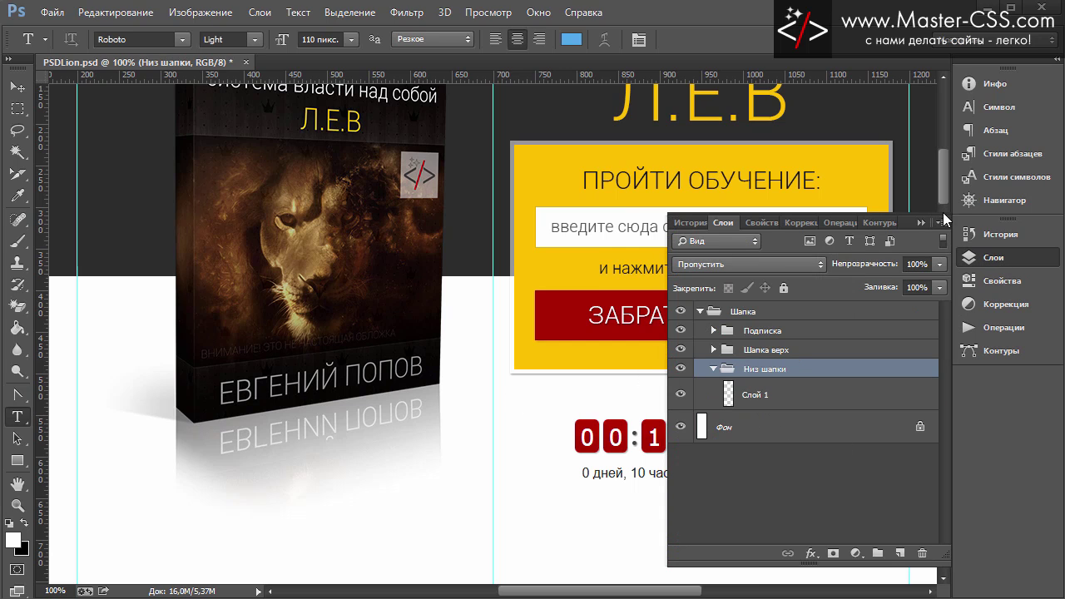
{"action": "left_click", "coordinate": [944, 215]}
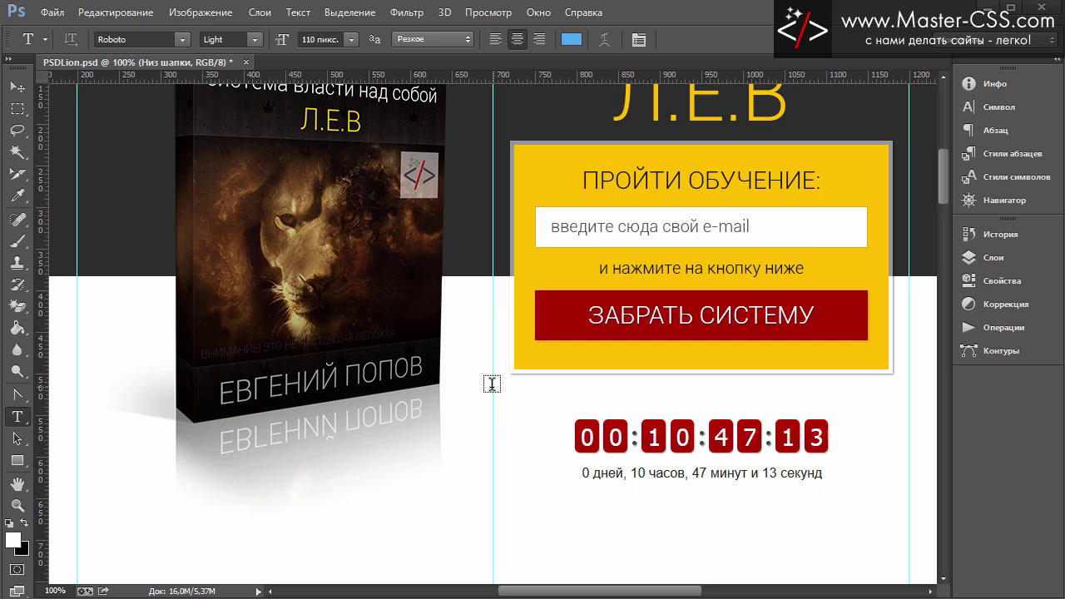
{"action": "left_click_drag", "start_coordinate": [493, 387], "coordinate": [911, 456]}
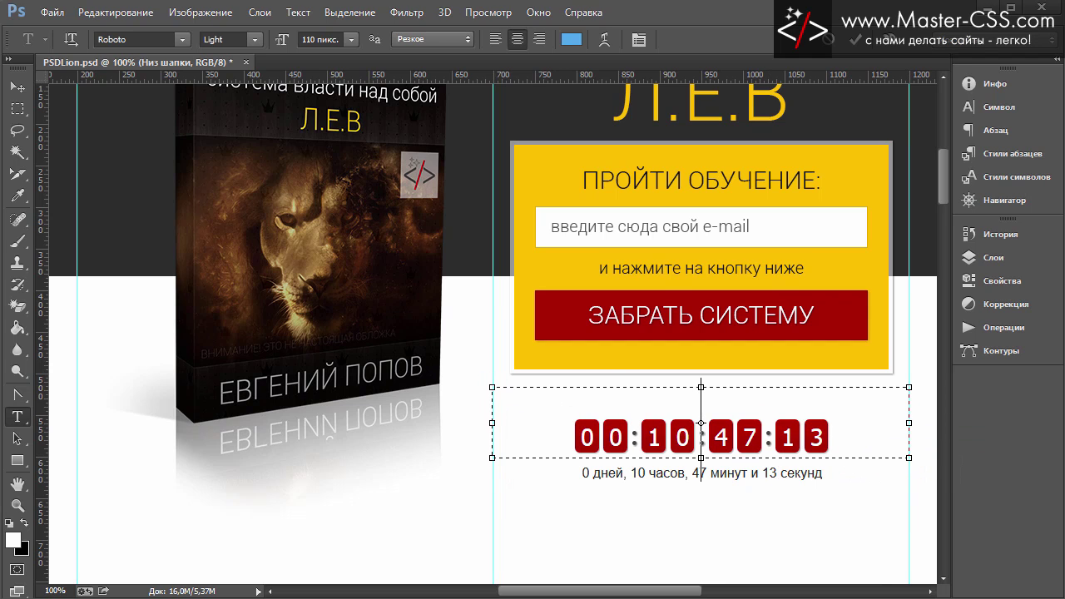
Check the timer heading on the reference page image.
{"action": "key", "text": "alt+Tab"}
{"action": "left_click", "coordinate": [484, 73]}
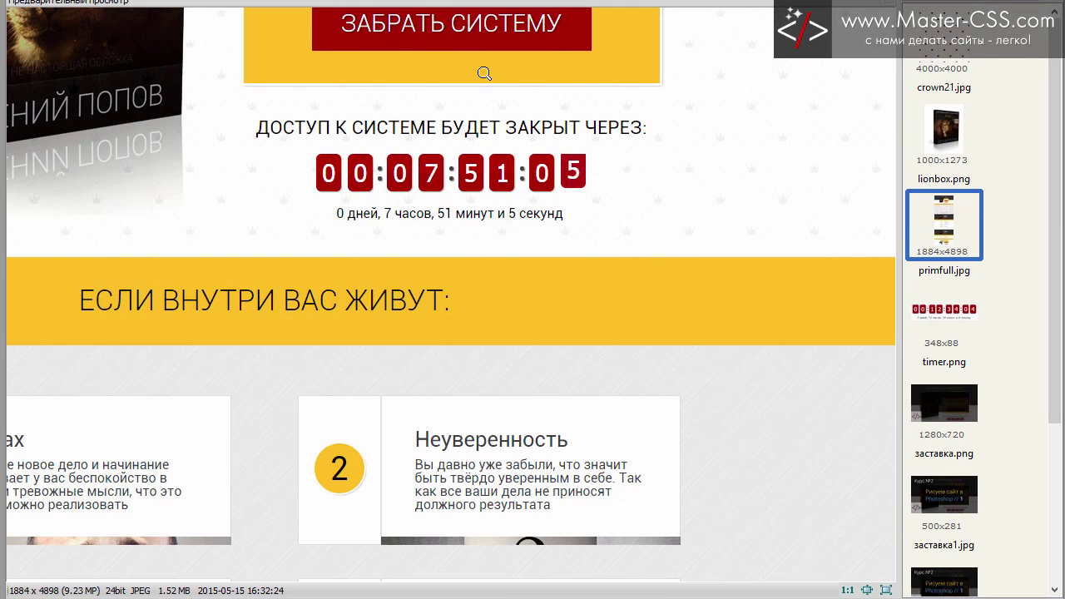
{"action": "left_click", "coordinate": [484, 74]}
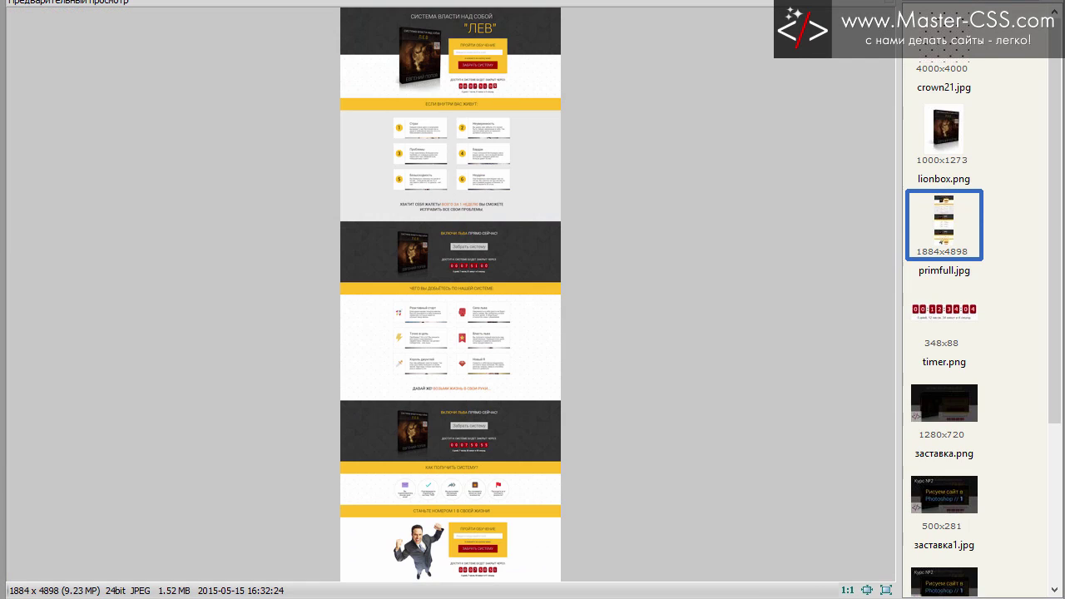
{"action": "key", "text": "alt+Tab"}
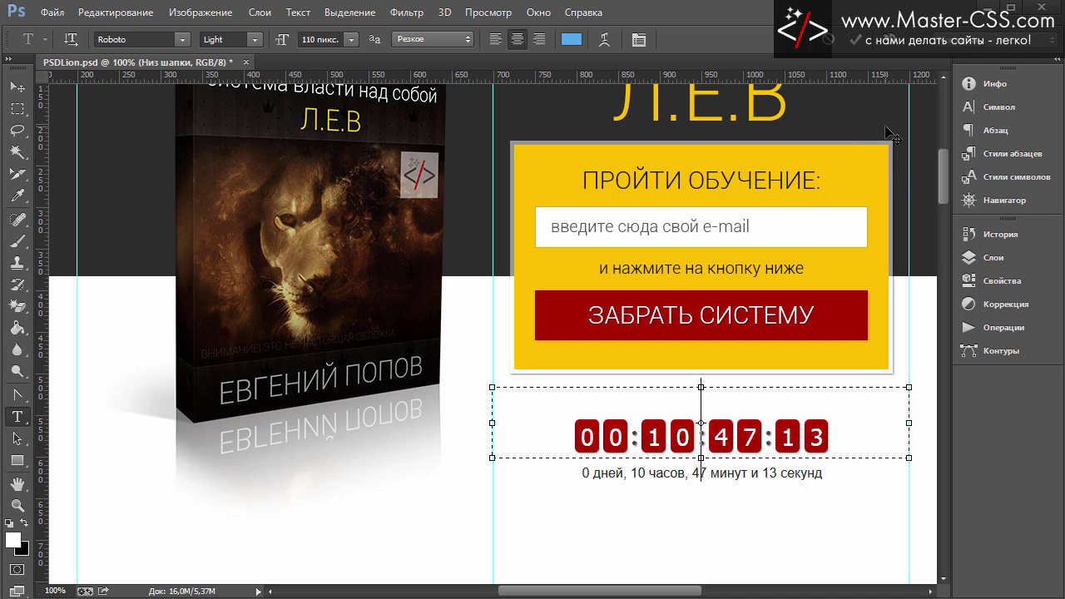
Enter the heading 'доступ к системе будет закрыт через' into the text box.
{"action": "type", "text": "до"}
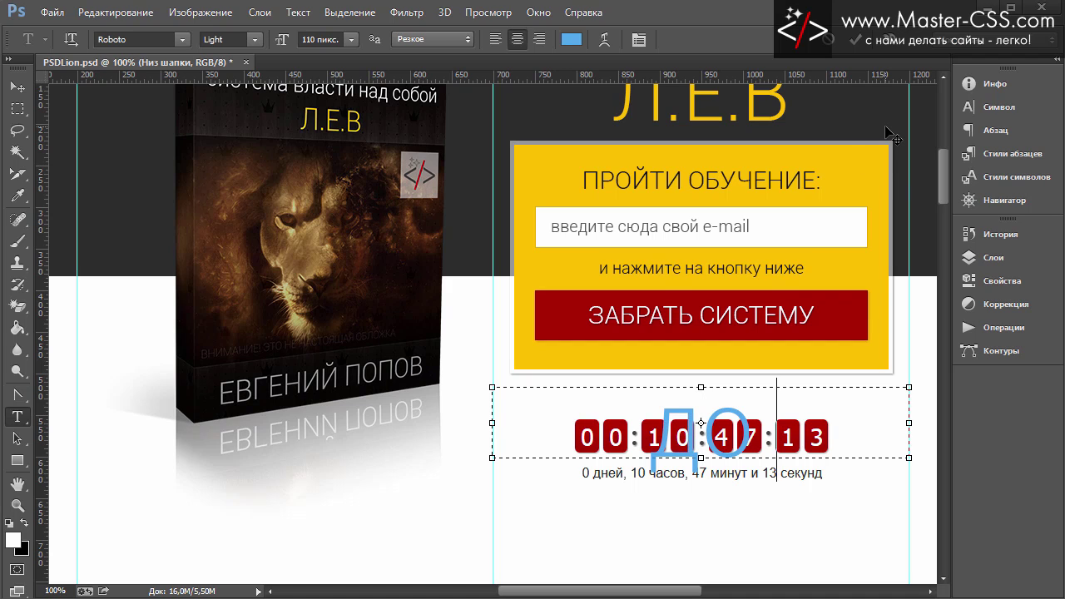
{"action": "type", "text": "ступ к"}
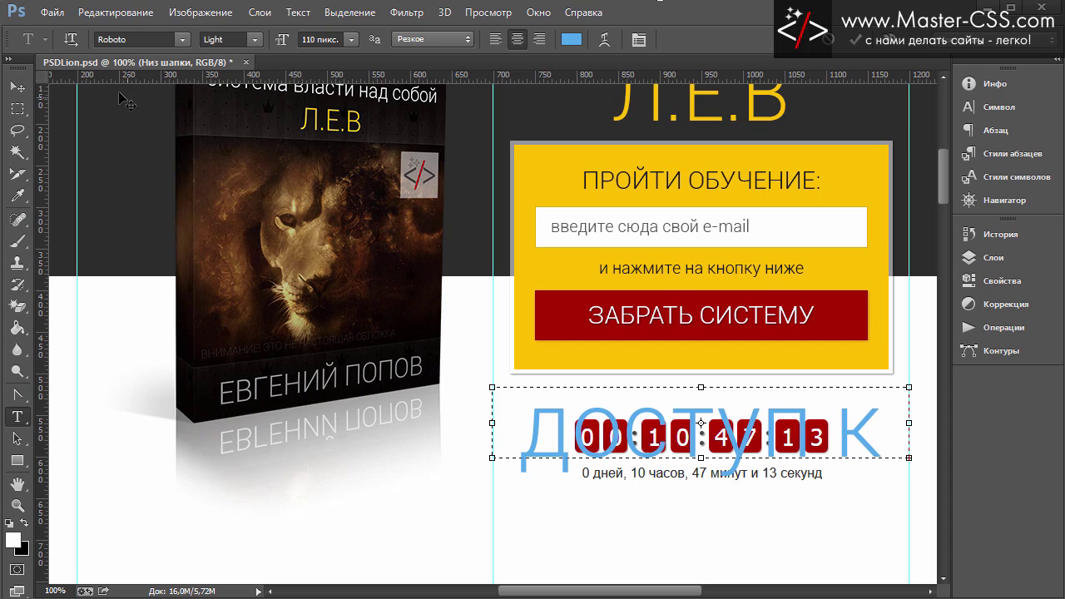
{"action": "left_click", "coordinate": [17, 87]}
{"action": "left_click", "coordinate": [1000, 108]}
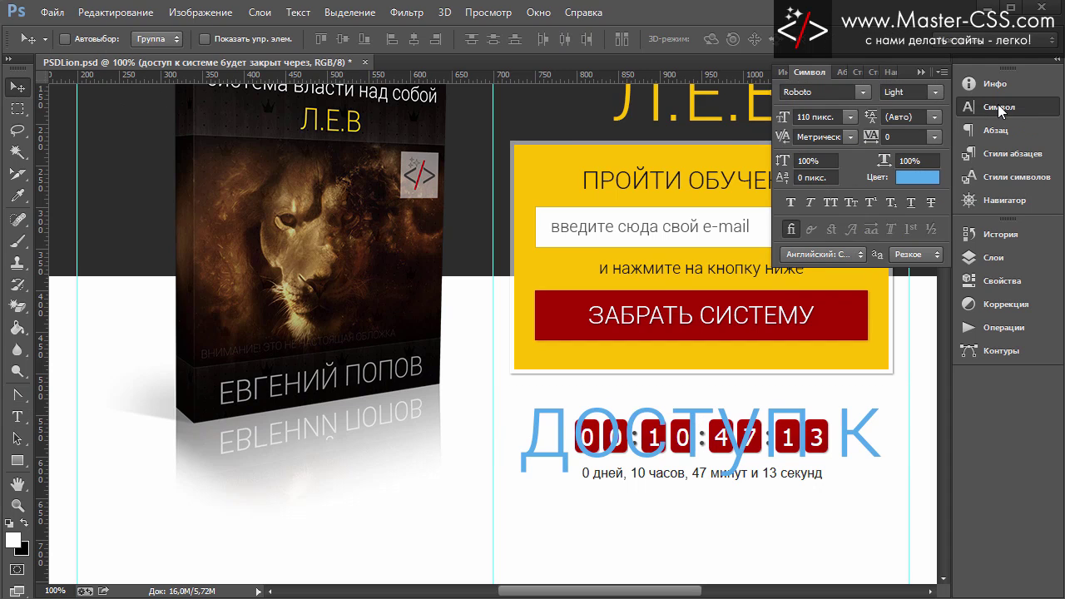
Style the heading at 18 px, All Caps, colour #111.
{"action": "left_click", "coordinate": [850, 117]}
{"action": "left_click", "coordinate": [847, 307]}
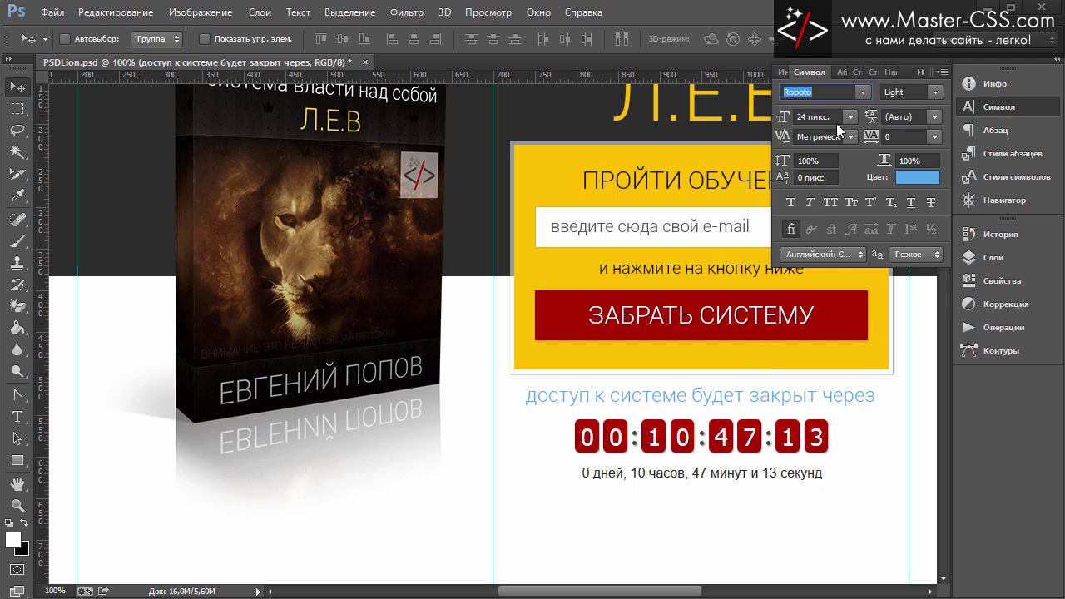
{"action": "left_click", "coordinate": [850, 118]}
{"action": "left_click", "coordinate": [852, 292]}
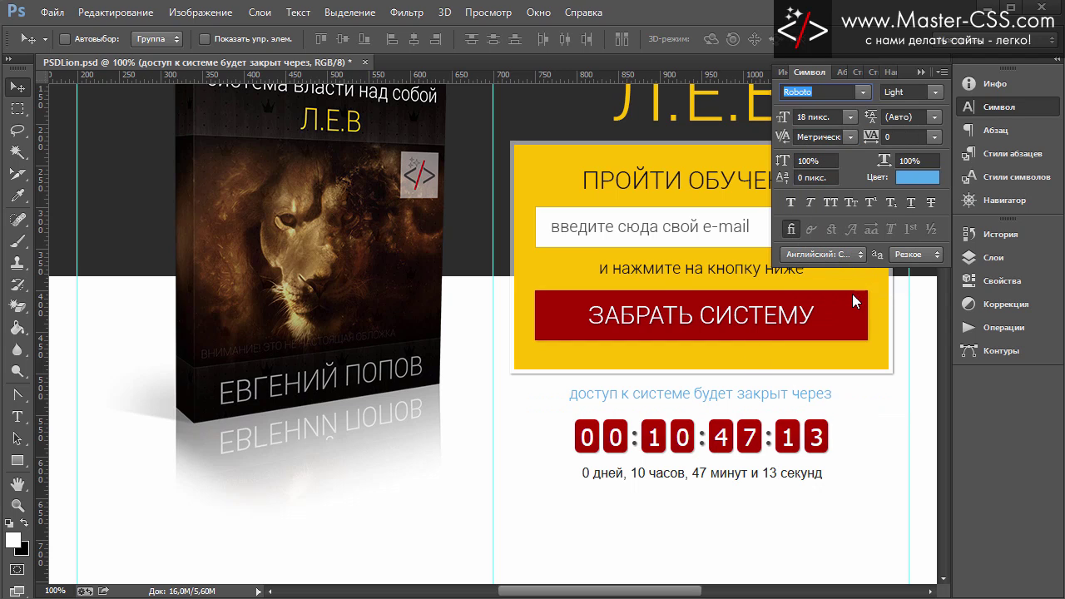
{"action": "left_click", "coordinate": [829, 206]}
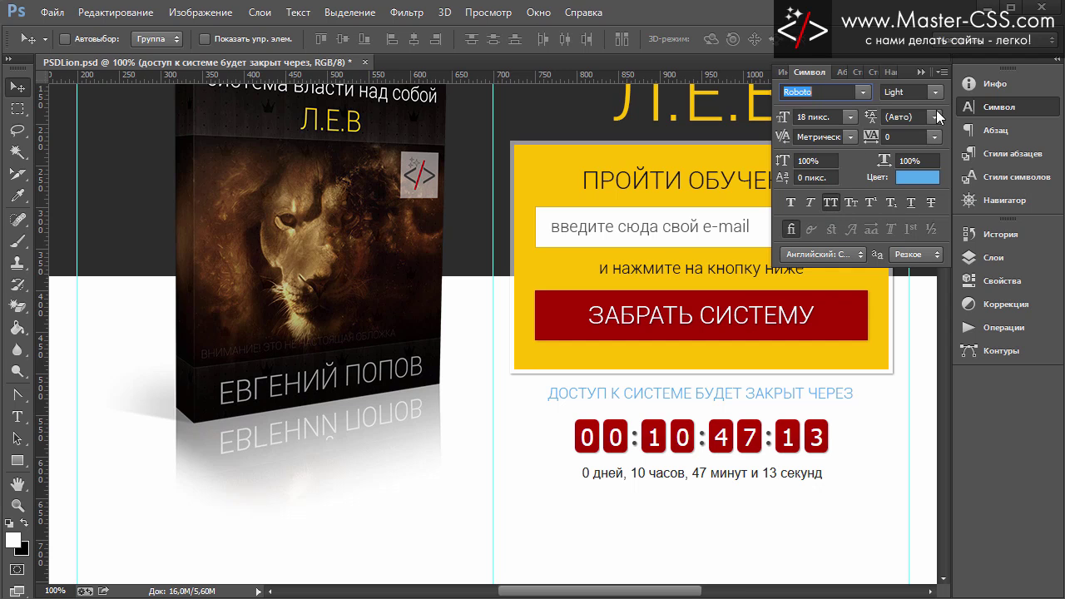
{"action": "left_click", "coordinate": [910, 177]}
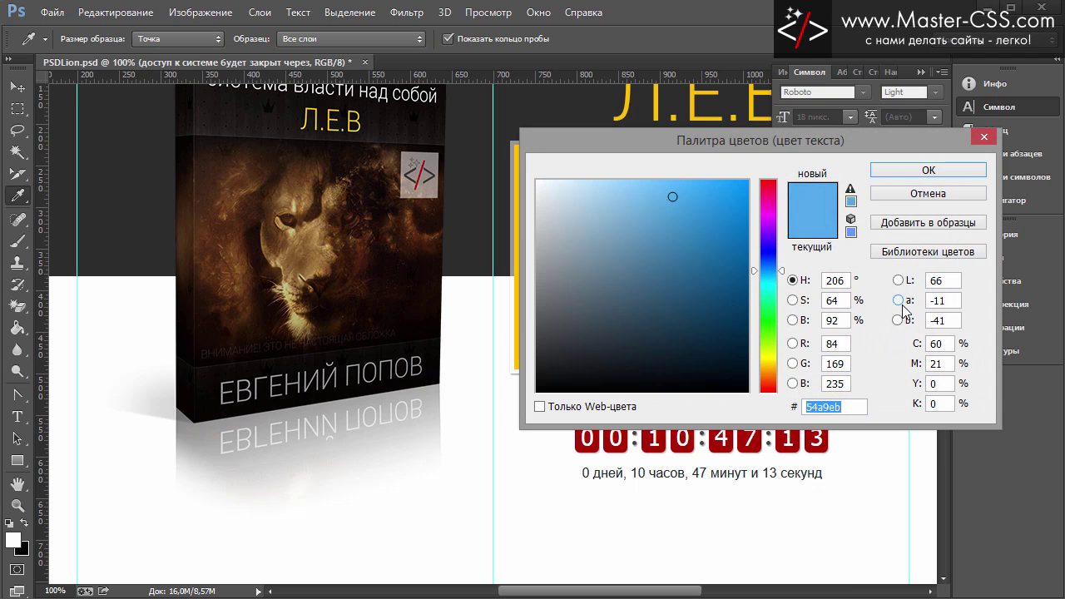
{"action": "type", "text": "111"}
{"action": "left_click", "coordinate": [930, 170]}
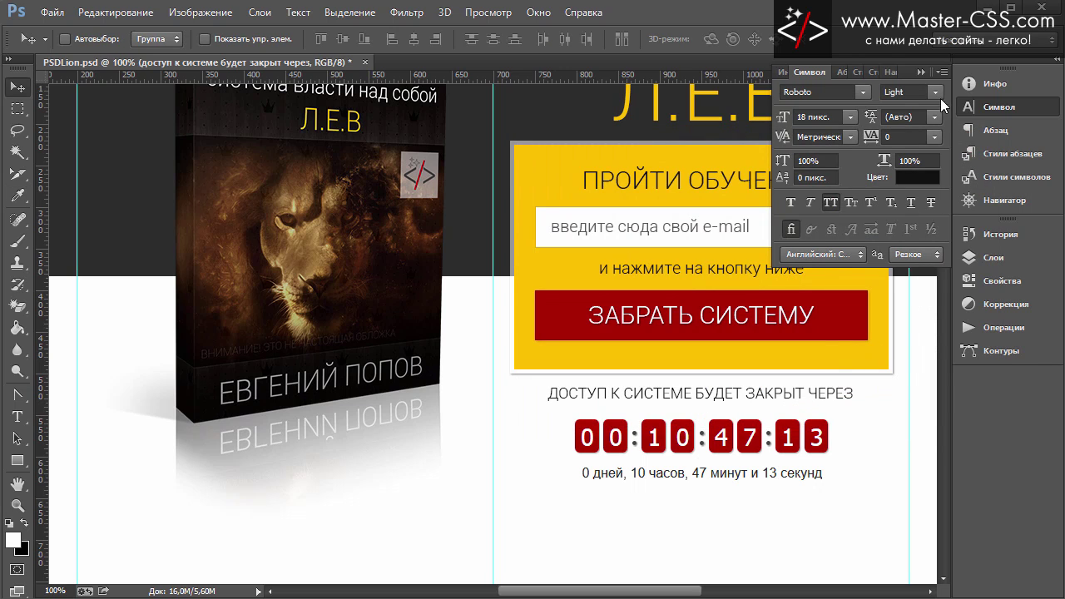
{"action": "left_click", "coordinate": [927, 70]}
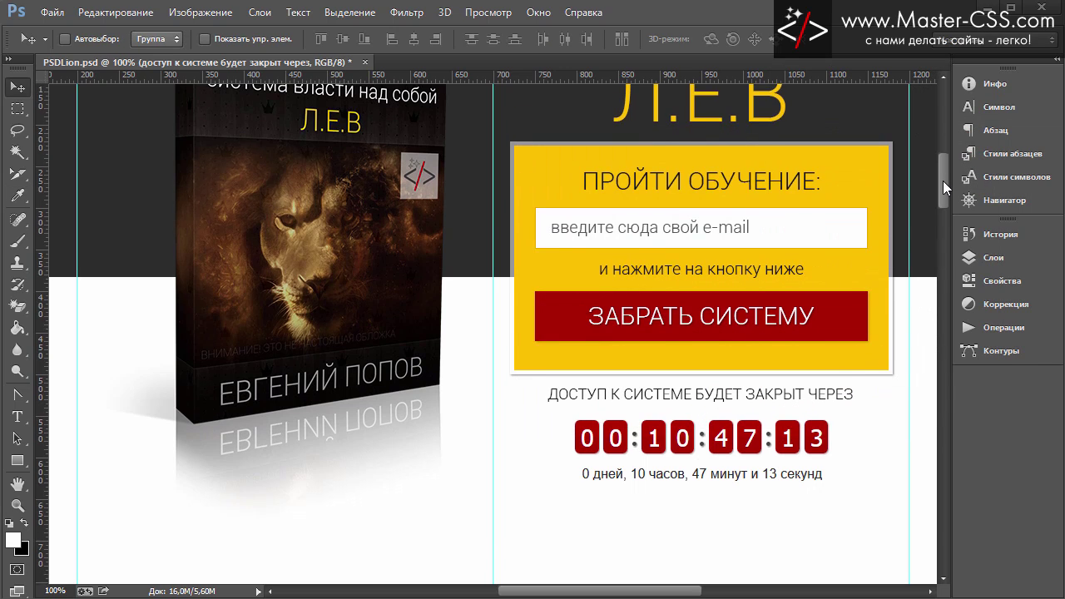
{"action": "left_click_drag", "start_coordinate": [946, 168], "coordinate": [943, 188]}
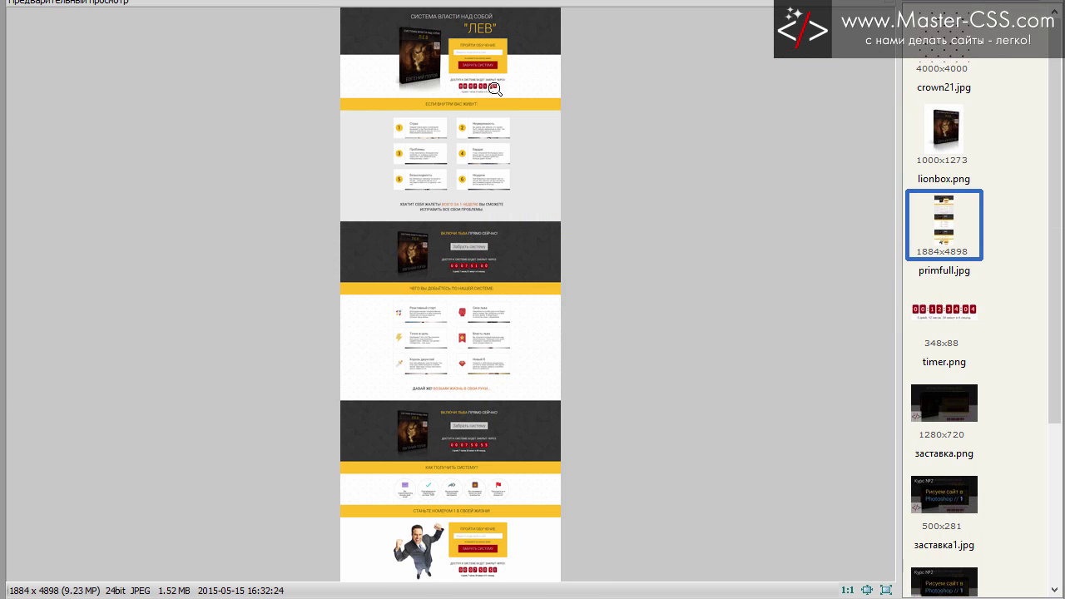
Compare the restyled heading with the reference mockup.
{"action": "left_click", "coordinate": [492, 86]}
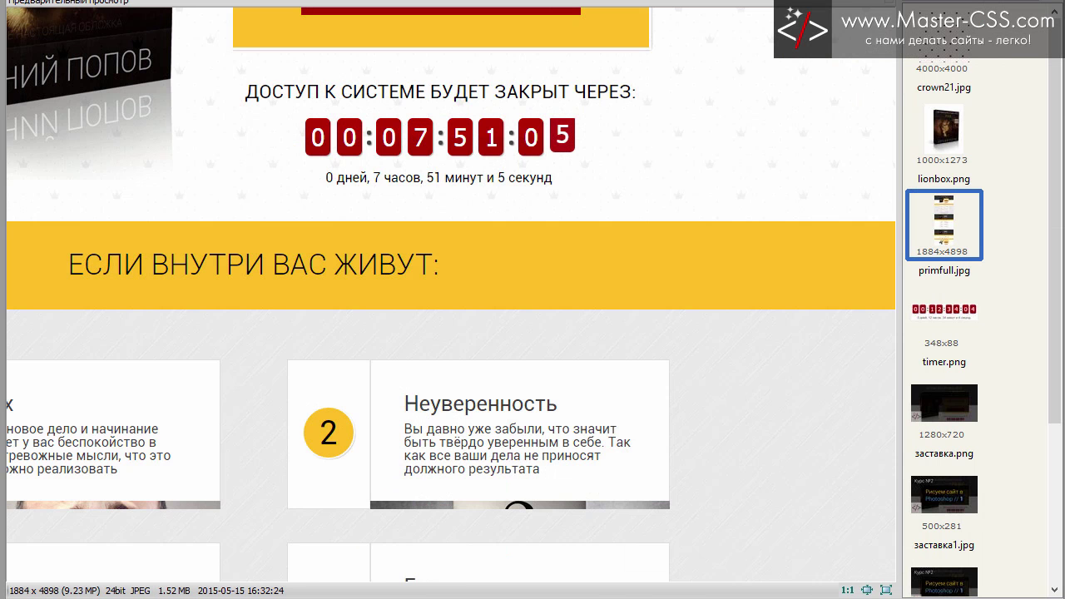
{"action": "left_click_drag", "start_coordinate": [533, 299], "coordinate": [548, 341]}
{"action": "left_click", "coordinate": [757, 331]}
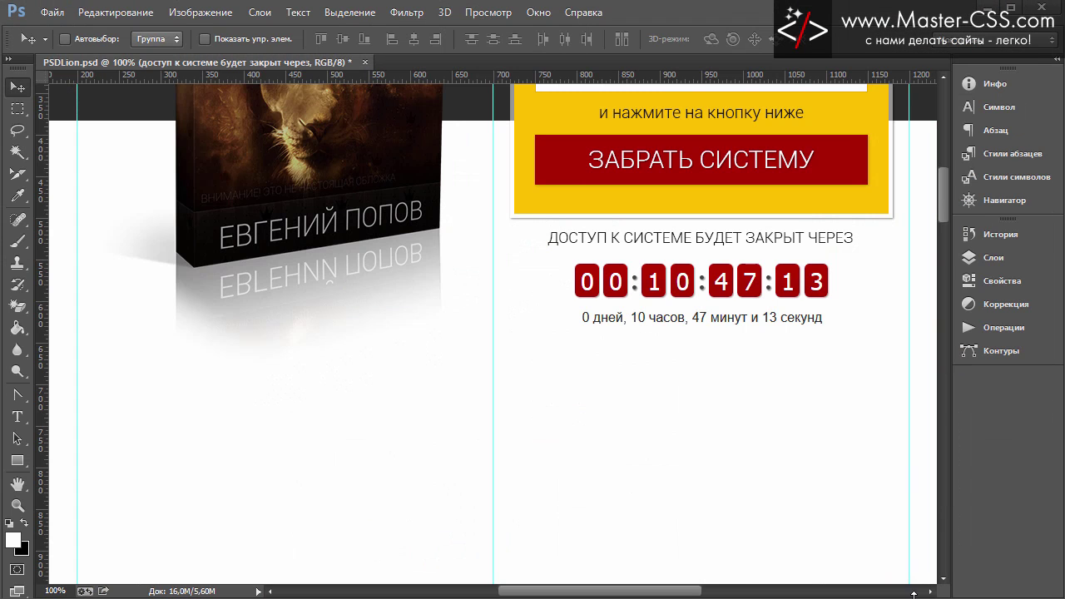
Change the heading's Roboto font style from Light to Regular.
{"action": "left_click", "coordinate": [1000, 109]}
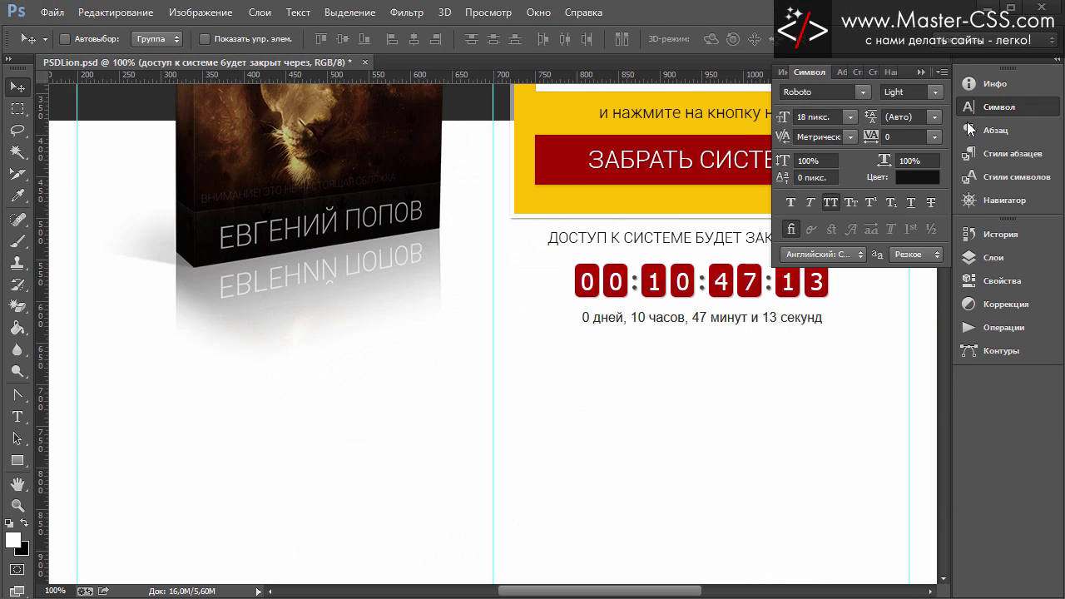
{"action": "left_click", "coordinate": [915, 92]}
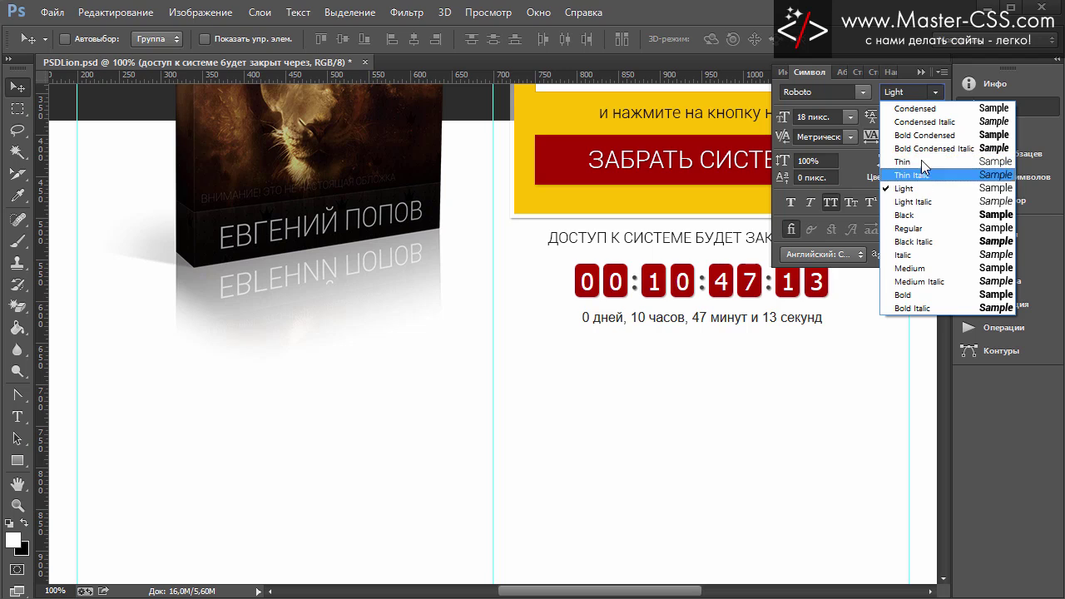
{"action": "left_click", "coordinate": [909, 228]}
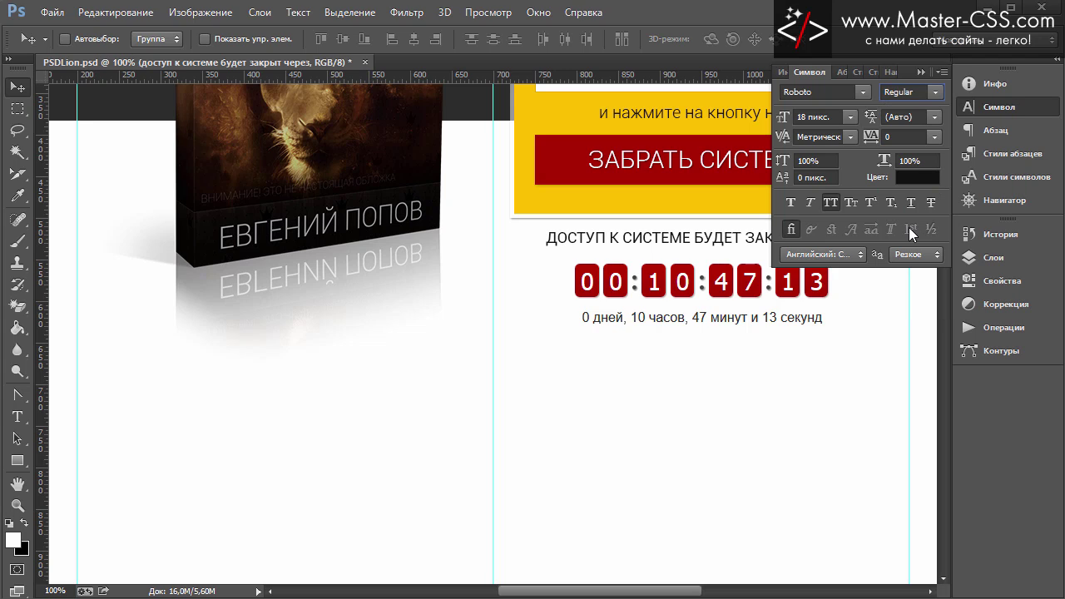
{"action": "left_click", "coordinate": [921, 73]}
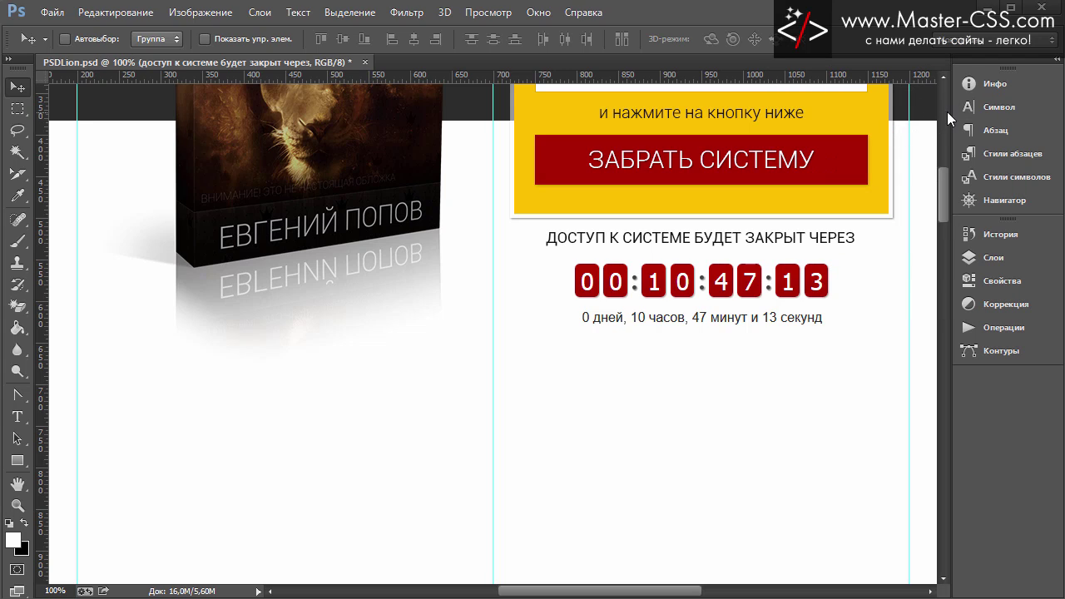
Set the heading font size to 22 px.
{"action": "left_click", "coordinate": [986, 106]}
{"action": "left_click", "coordinate": [848, 117]}
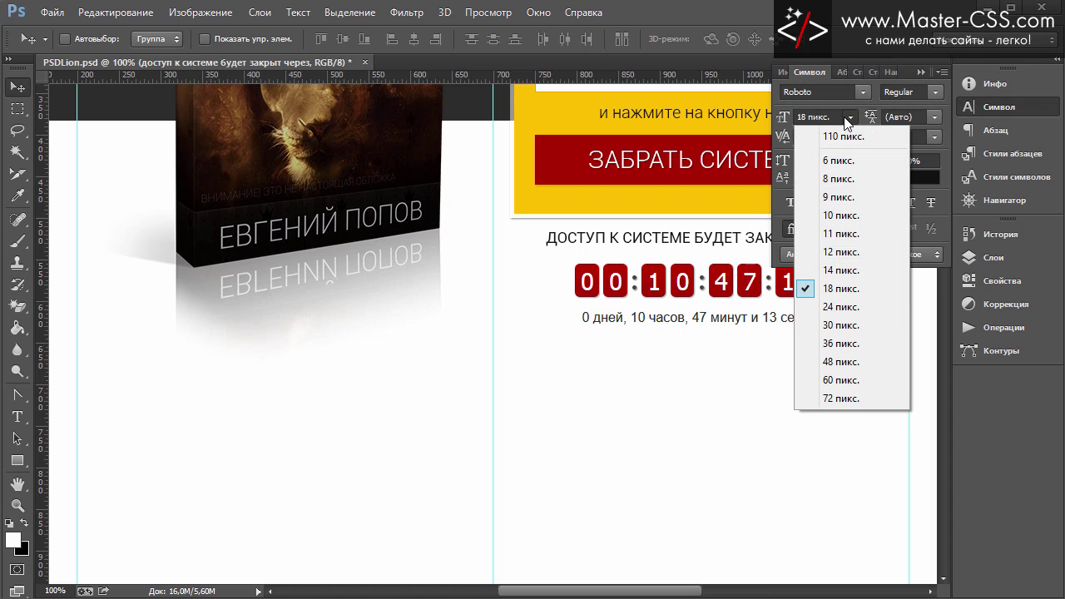
{"action": "left_click", "coordinate": [846, 305]}
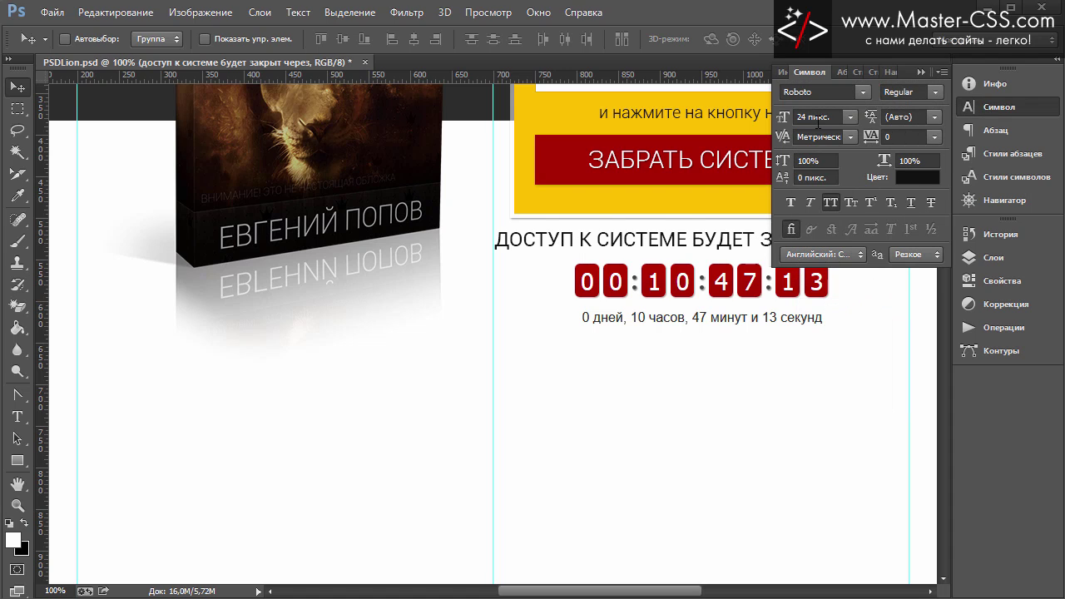
{"action": "left_click", "coordinate": [807, 117]}
{"action": "type", "text": "0"}
{"action": "key", "text": "Return"}
{"action": "left_click", "coordinate": [803, 117]}
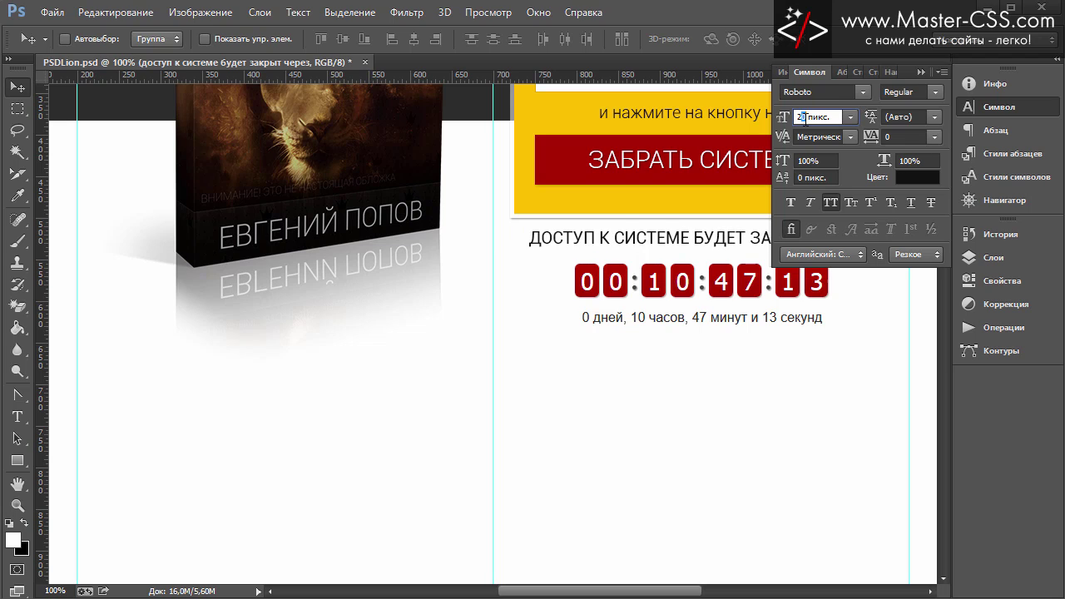
{"action": "key", "text": "Return"}
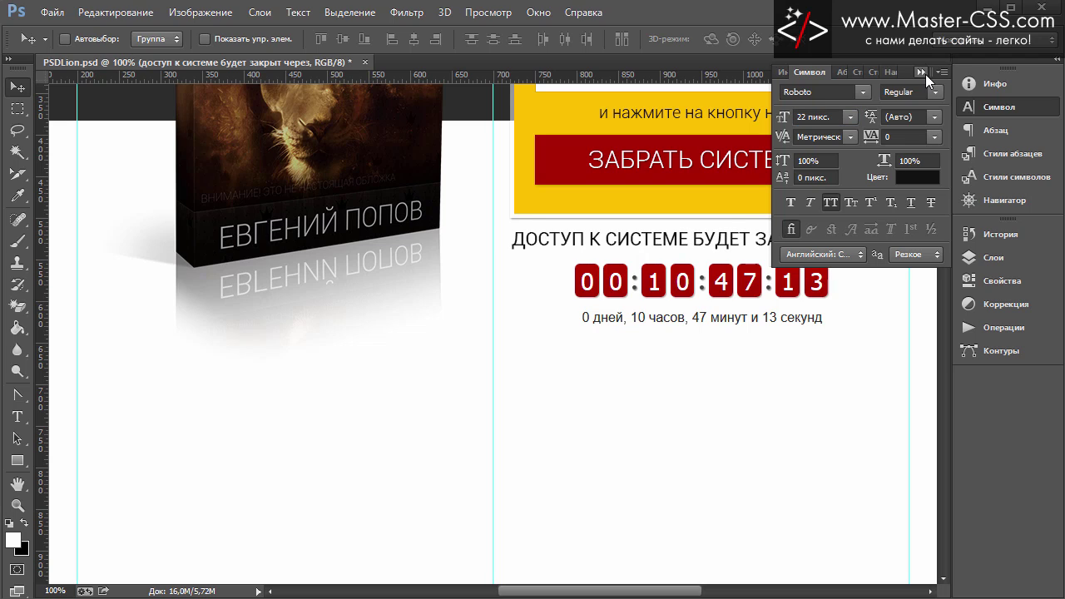
{"action": "left_click", "coordinate": [921, 72]}
Select the Низ шапки group and nudge the countdown heading and timer down two steps.
{"action": "left_click", "coordinate": [986, 256]}
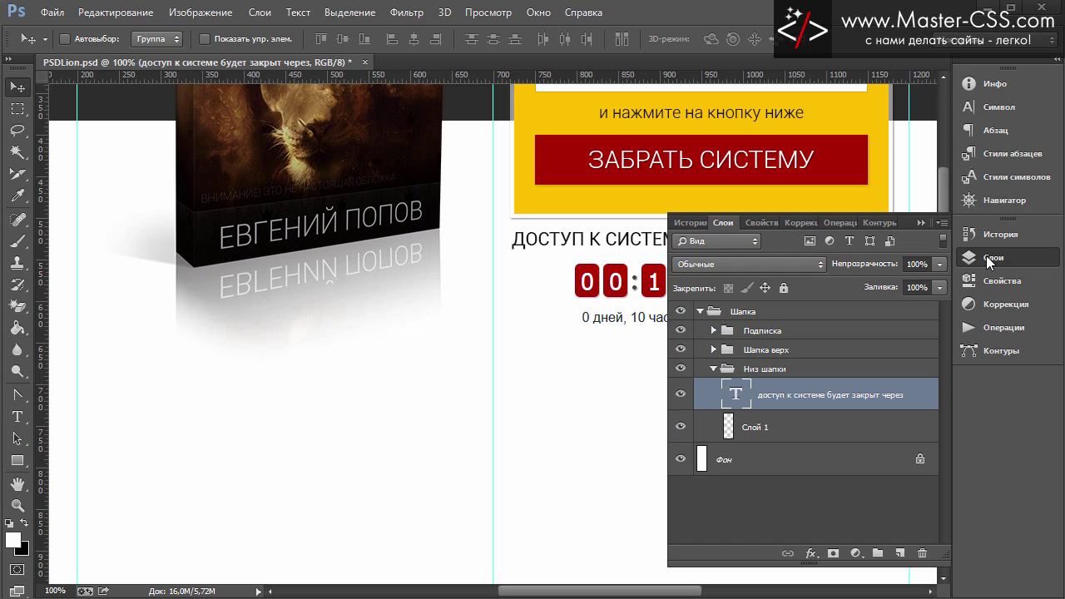
{"action": "left_click", "coordinate": [712, 369]}
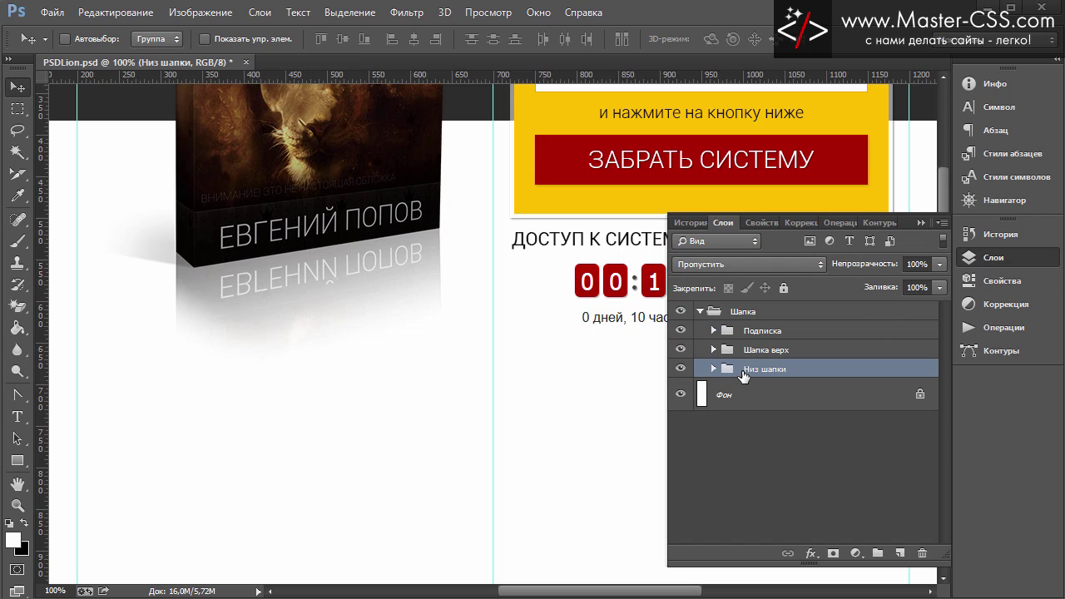
{"action": "left_click", "coordinate": [919, 223]}
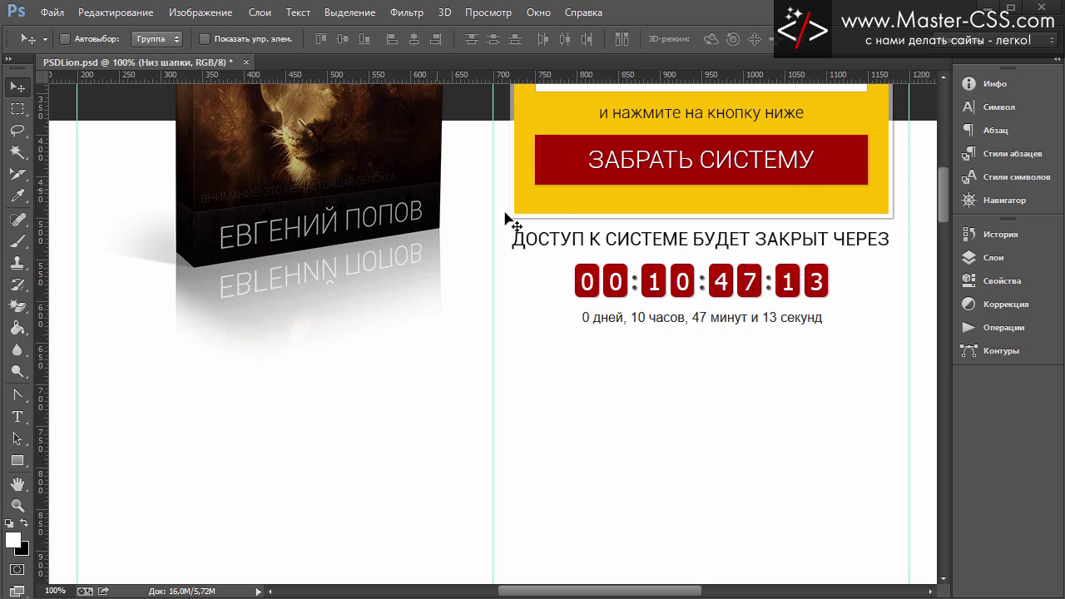
{"action": "key", "text": "Down"}
{"action": "key", "text": "Down"}
{"action": "key", "text": "Down"}
{"action": "key", "text": "Down"}
{"action": "key", "text": "Down"}
{"action": "key", "text": "Down"}
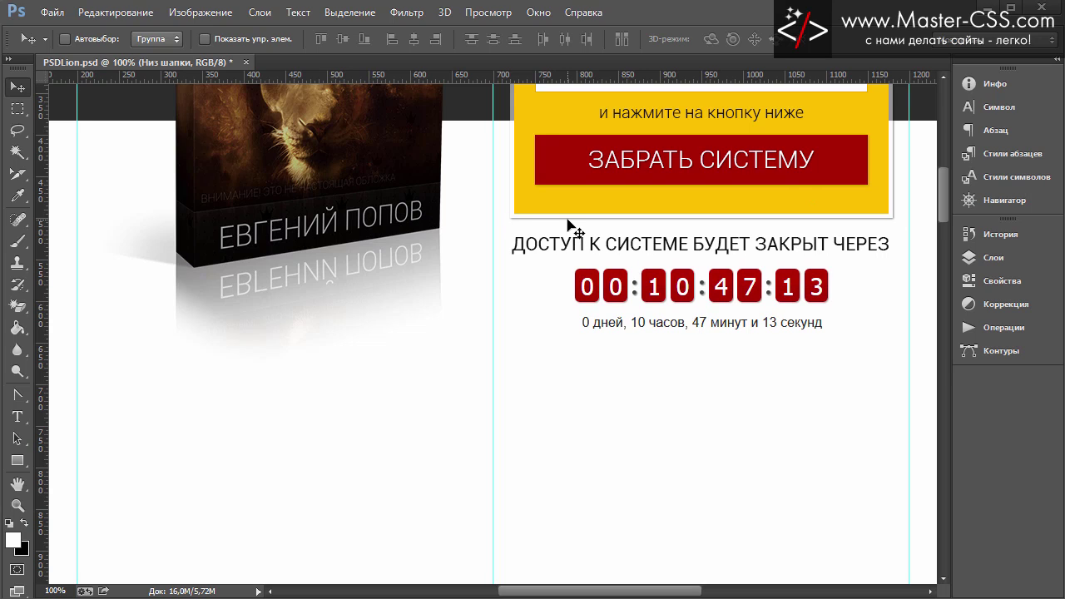
{"action": "key", "text": "Down"}
{"action": "key", "text": "Down"}
{"action": "key", "text": "Down"}
{"action": "key", "text": "Down"}
{"action": "key", "text": "Down"}
{"action": "key", "text": "Down"}
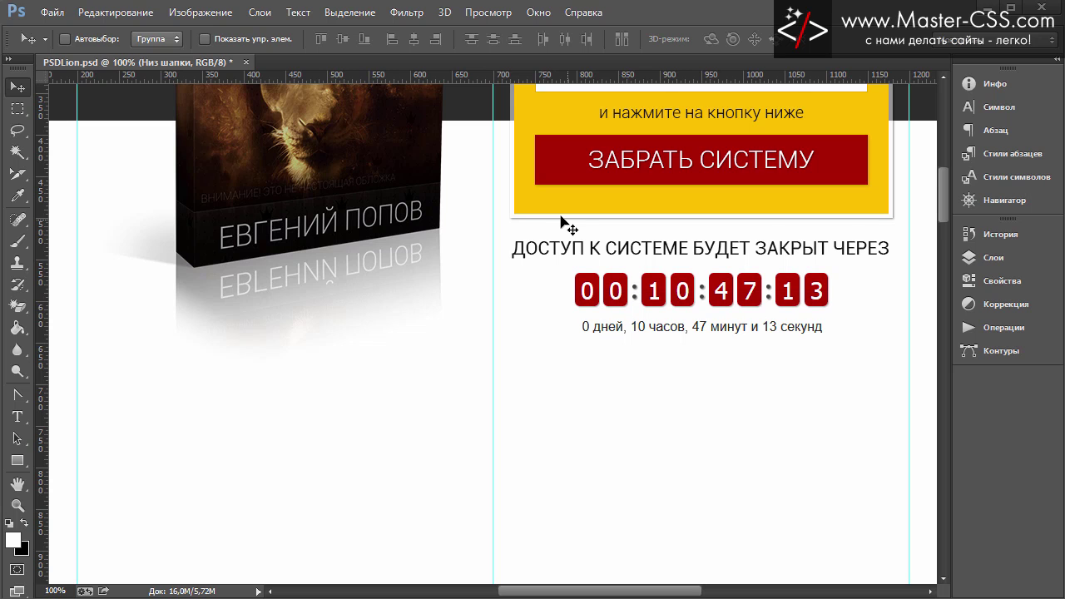
Scroll and zoom out to view the title, box cover, order form and timer together.
{"action": "scroll", "coordinate": [577, 288], "scroll_direction": "up", "scroll_amount": 3}
{"action": "scroll", "coordinate": [576, 288], "scroll_direction": "up", "scroll_amount": 4}
{"action": "scroll", "coordinate": [576, 283], "scroll_direction": "up", "scroll_amount": 3}
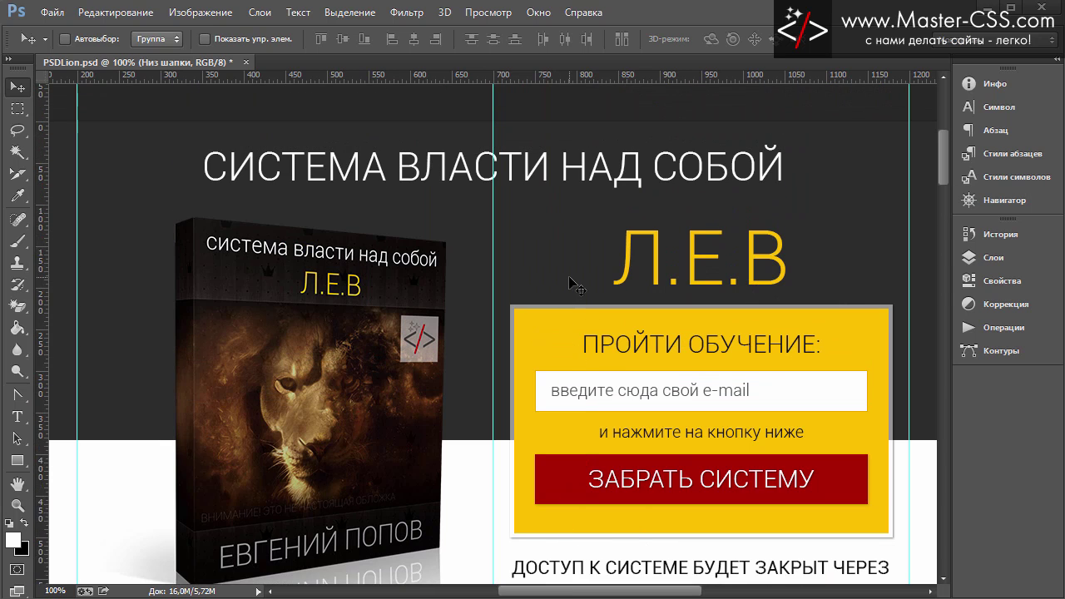
{"action": "scroll", "coordinate": [575, 282], "scroll_direction": "down", "scroll_amount": 2}
{"action": "scroll", "coordinate": [578, 283], "scroll_direction": "down", "scroll_amount": 1}
{"action": "scroll", "coordinate": [577, 285], "scroll_direction": "up", "scroll_amount": 1}
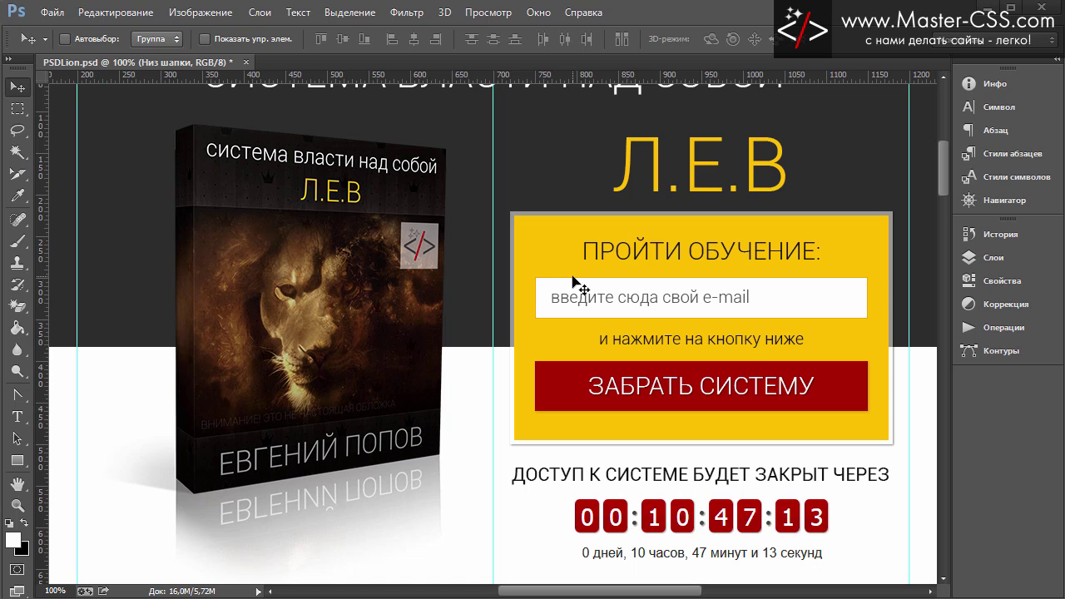
{"action": "key", "text": "ctrl+minus"}
{"action": "scroll", "coordinate": [582, 265], "scroll_direction": "down", "scroll_amount": 1}
{"action": "scroll", "coordinate": [582, 264], "scroll_direction": "down", "scroll_amount": 3}
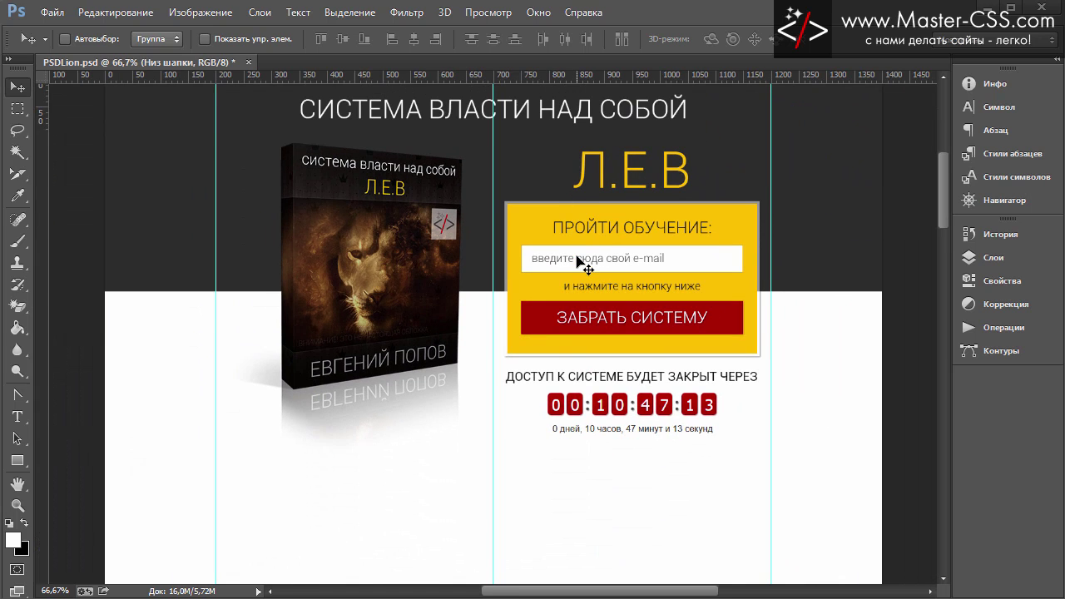
{"action": "scroll", "coordinate": [583, 264], "scroll_direction": "up", "scroll_amount": 1}
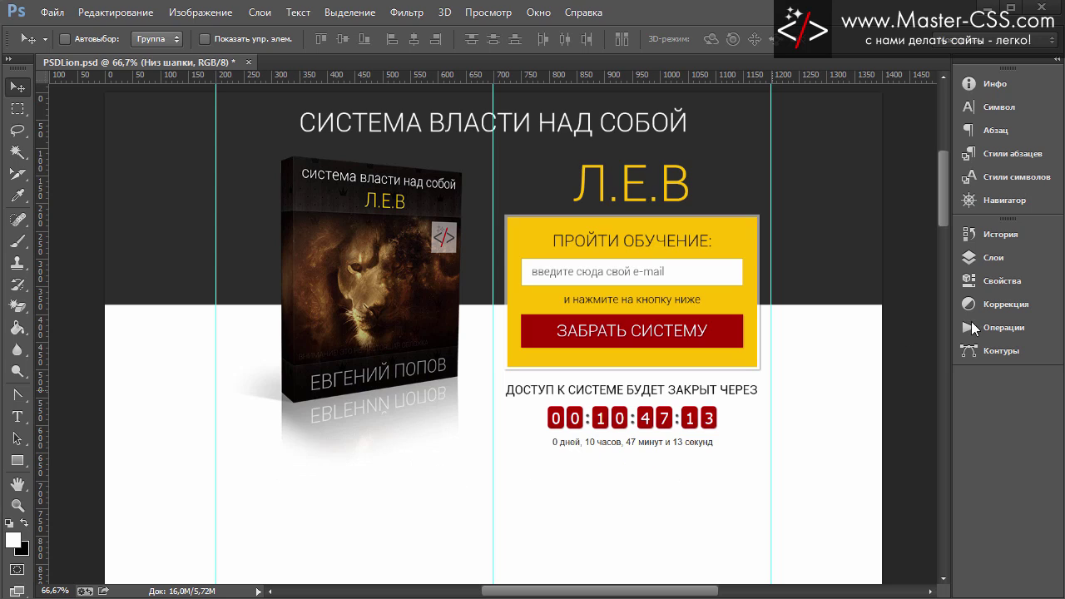
Toggle the Подписка and Шапка верх groups' visibility and expand Шапка верх to show its layers.
{"action": "left_click", "coordinate": [1013, 259]}
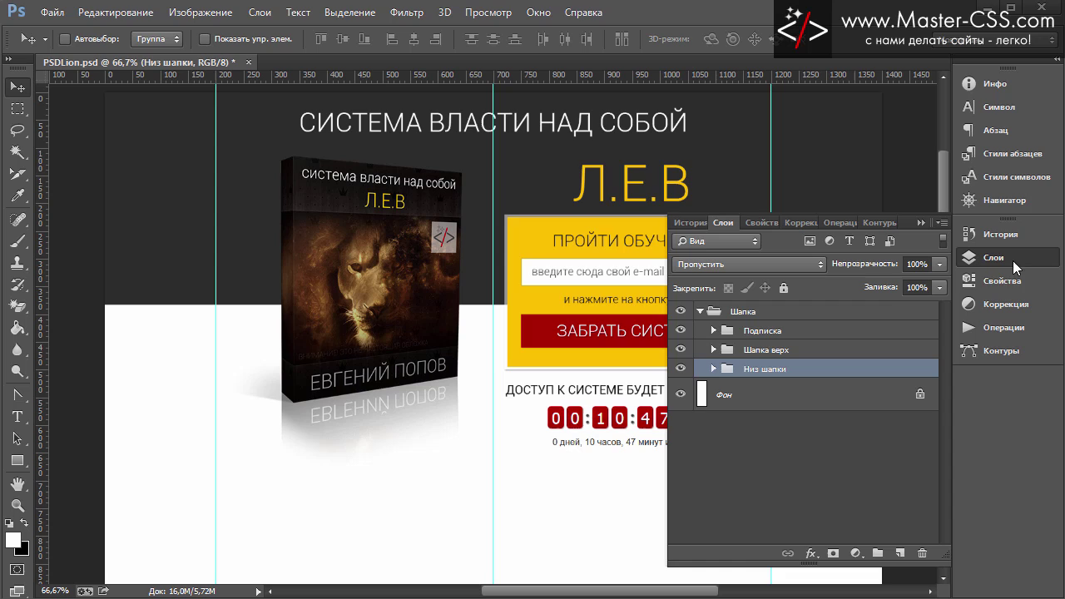
{"action": "left_click", "coordinate": [680, 331]}
{"action": "left_click", "coordinate": [680, 350]}
{"action": "left_click", "coordinate": [713, 350]}
{"action": "left_click", "coordinate": [766, 381]}
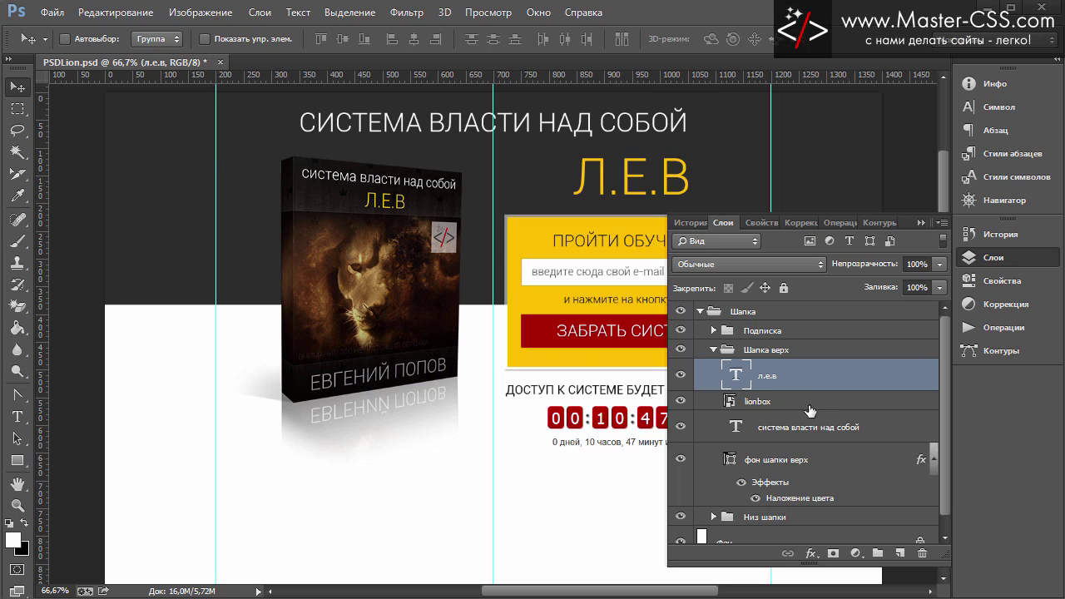
Select the lionbox layer and nudge it three steps down and one left.
{"action": "left_click", "coordinate": [809, 406]}
{"action": "key", "text": "Down"}
{"action": "key", "text": "Down"}
{"action": "key", "text": "Down"}
{"action": "key", "text": "Down"}
{"action": "key", "text": "Down"}
{"action": "key", "text": "Down"}
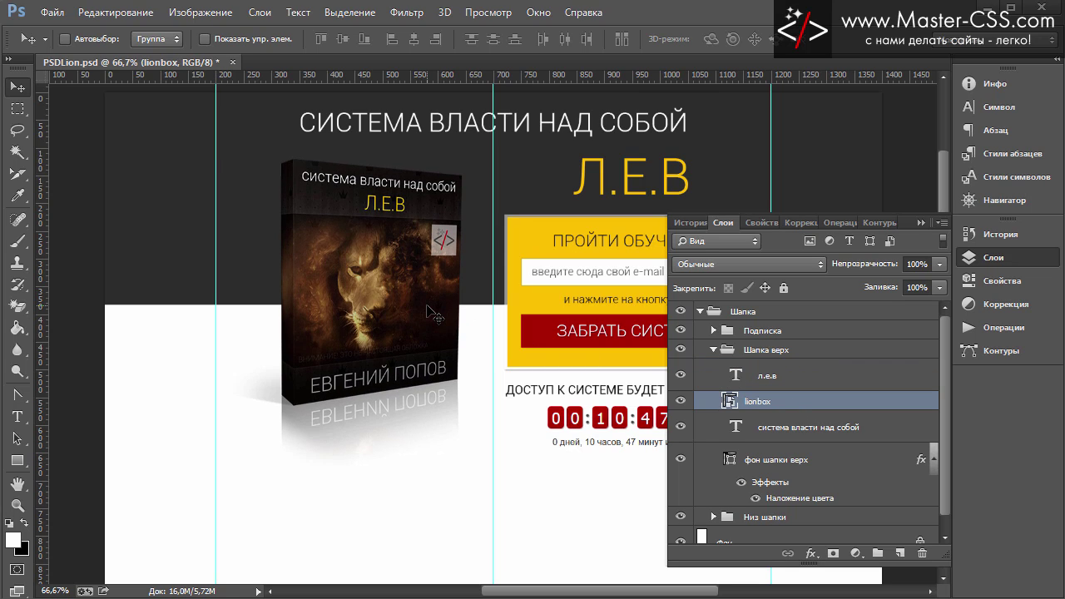
{"action": "key", "text": "Down"}
{"action": "key", "text": "Down"}
{"action": "key", "text": "Down"}
{"action": "key", "text": "Down"}
{"action": "key", "text": "Down"}
{"action": "key", "text": "Down"}
{"action": "key", "text": "Down"}
{"action": "key", "text": "Down"}
{"action": "key", "text": "Down"}
{"action": "key", "text": "Down"}
{"action": "key", "text": "Down"}
{"action": "key", "text": "Down"}
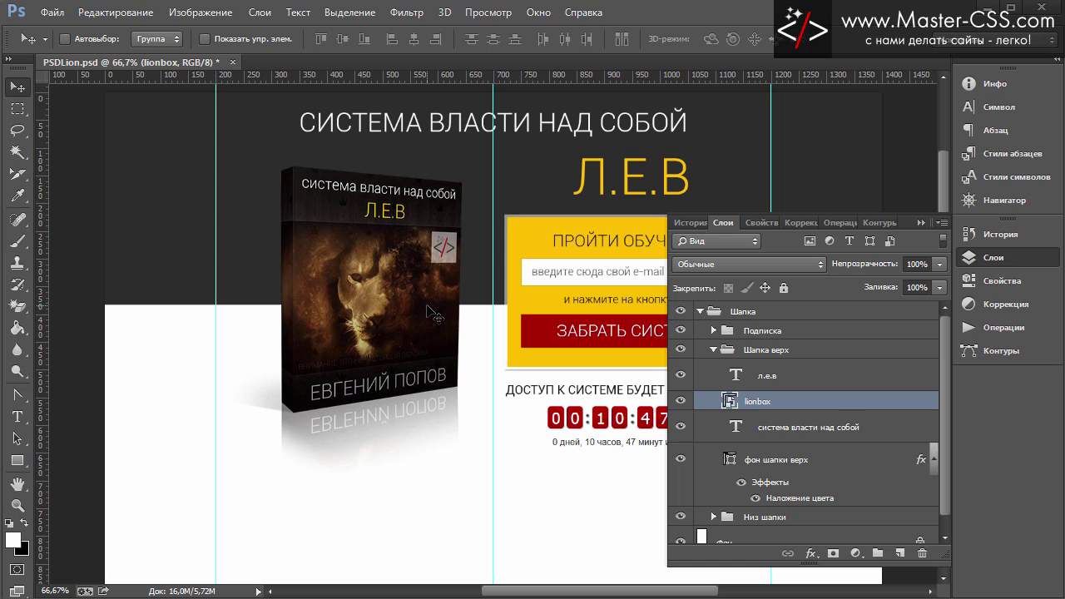
{"action": "key", "text": "Down"}
{"action": "key", "text": "Down"}
{"action": "key", "text": "Down"}
{"action": "key", "text": "Down"}
{"action": "key", "text": "Down"}
{"action": "key", "text": "Down"}
{"action": "key", "text": "Left"}
{"action": "key", "text": "Left"}
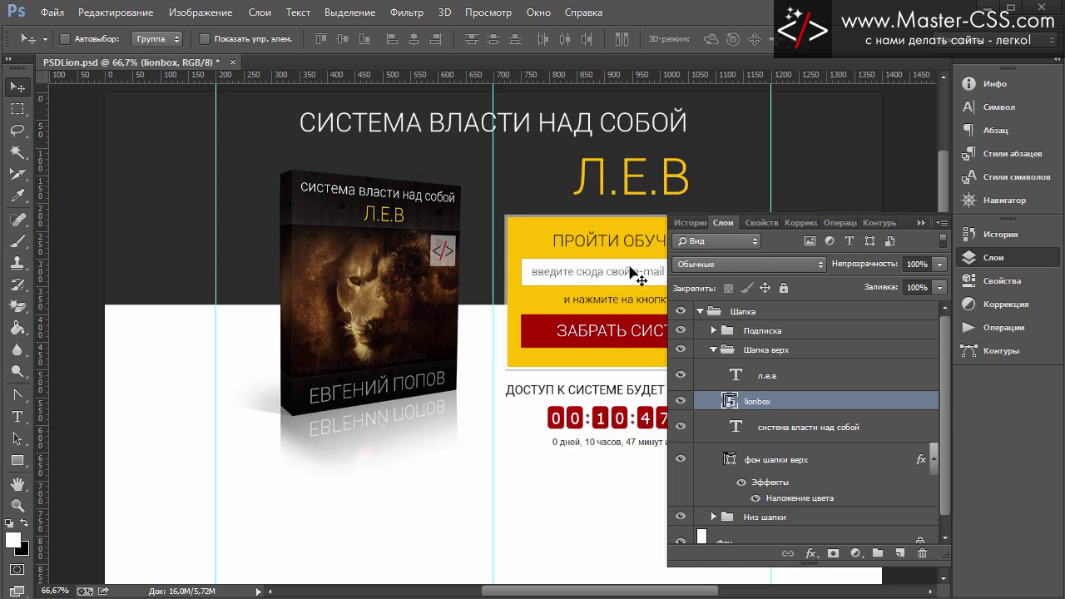
Scale the lionbox image to 60% with width and height linked.
{"action": "left_click", "coordinate": [119, 12]}
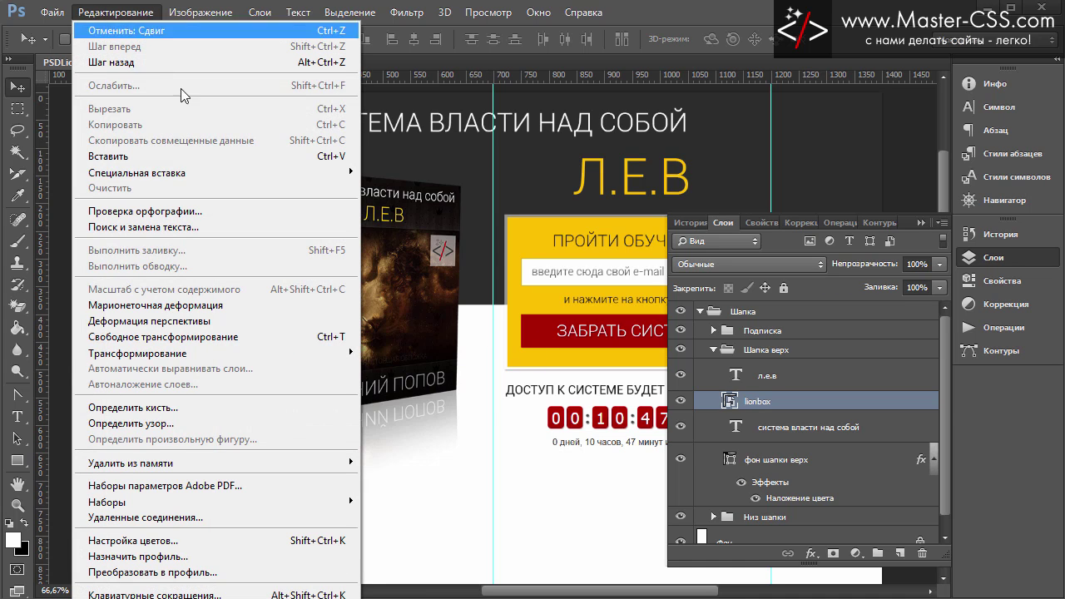
{"action": "mouse_move", "coordinate": [137, 353]}
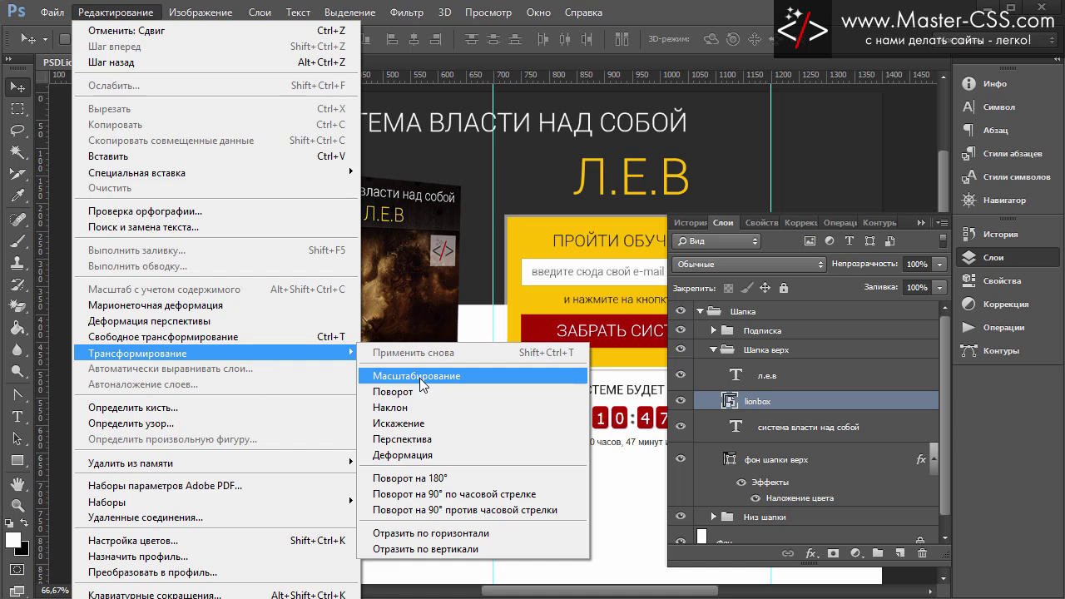
{"action": "left_click", "coordinate": [421, 376]}
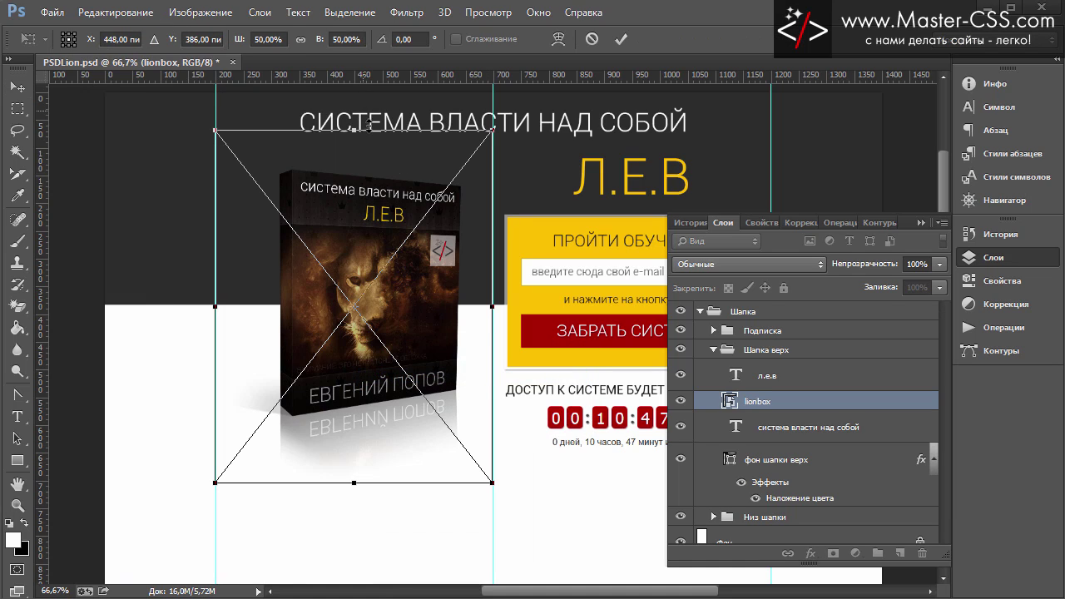
{"action": "left_click", "coordinate": [259, 40]}
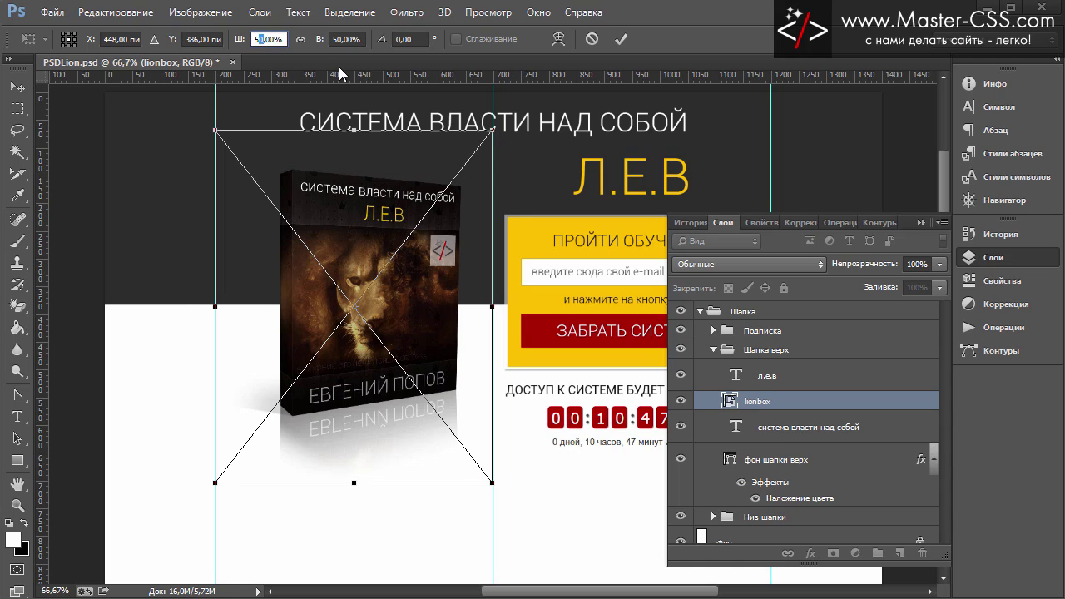
{"action": "type", "text": "5"}
{"action": "left_click", "coordinate": [304, 40]}
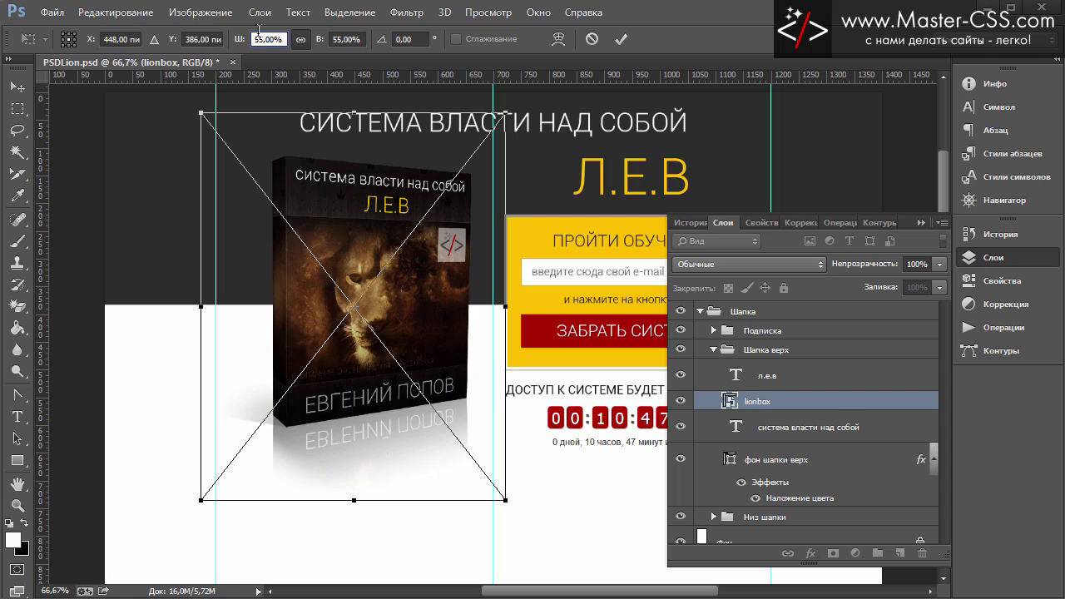
{"action": "type", "text": "60"}
{"action": "key", "text": "Return"}
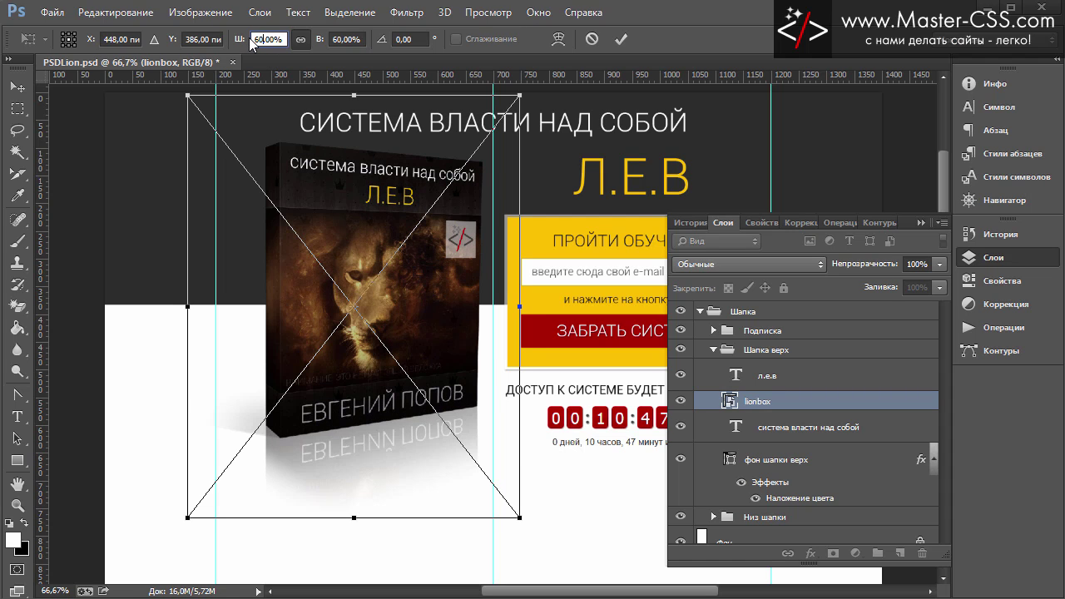
Shift the enlarged box image left and down and commit the transform.
{"action": "left_click_drag", "start_coordinate": [368, 196], "coordinate": [360, 218]}
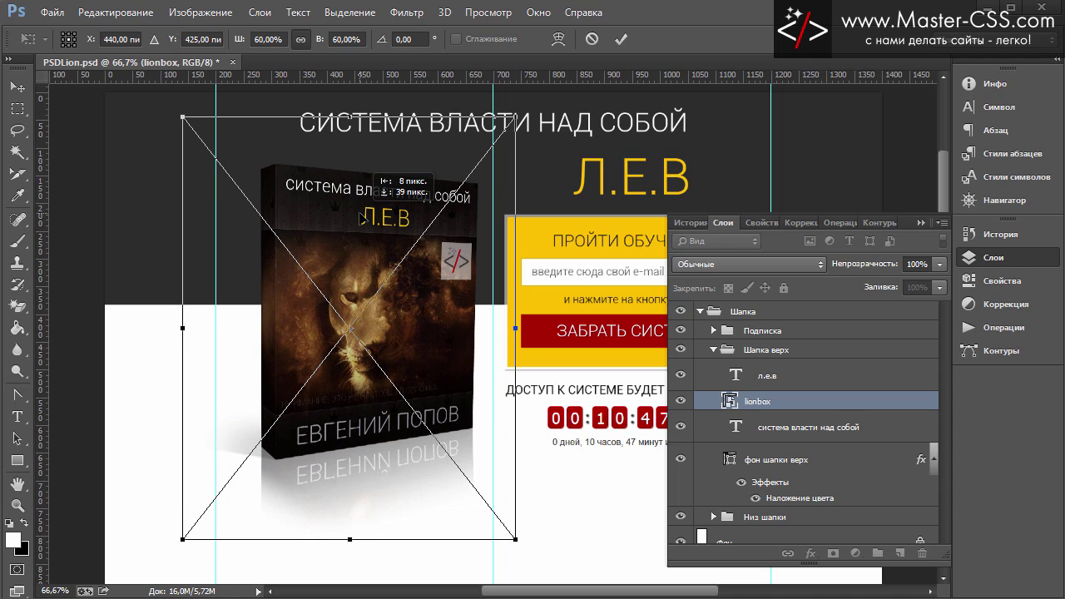
{"action": "left_click", "coordinate": [17, 86]}
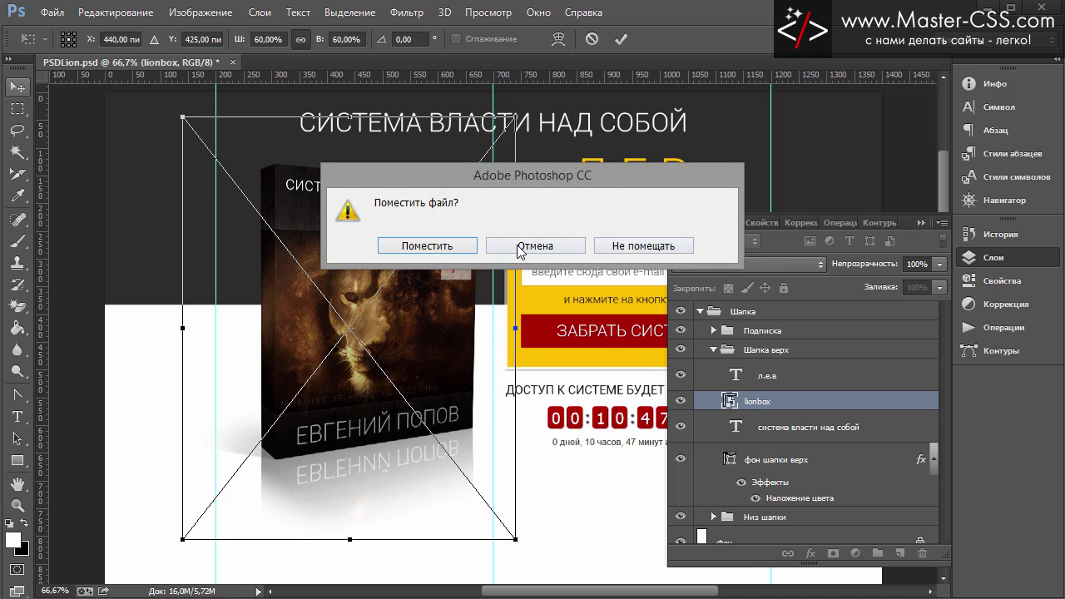
{"action": "left_click", "coordinate": [433, 247]}
{"action": "left_click", "coordinate": [920, 222]}
Preview crown21.jpg in the image viewer and drag it toward Photoshop.
{"action": "scroll", "coordinate": [946, 207], "scroll_direction": "down", "scroll_amount": 3}
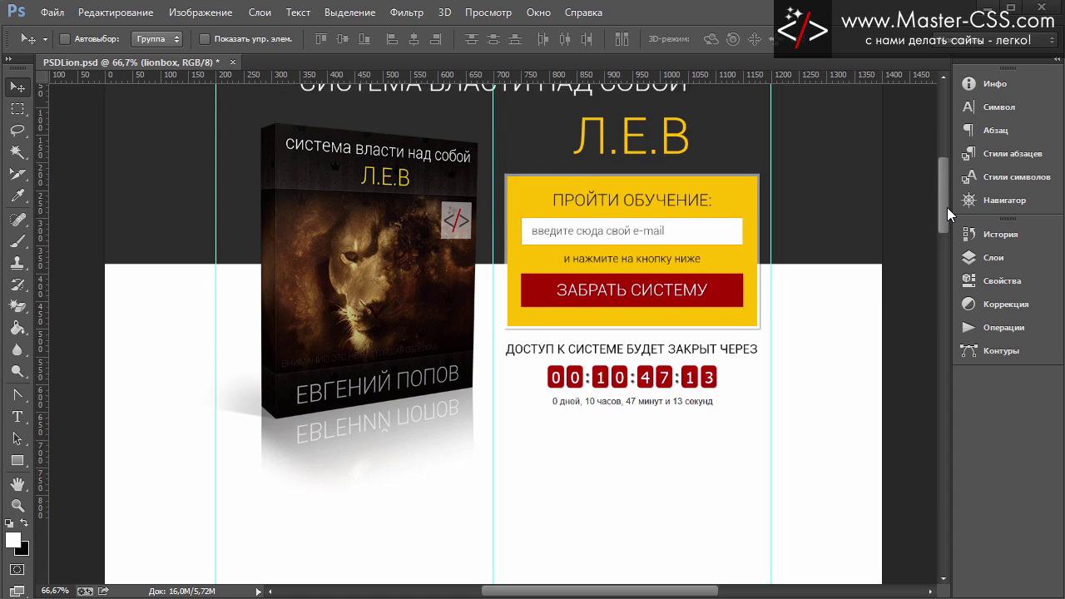
{"action": "mouse_move", "coordinate": [947, 205]}
{"action": "left_mouse_down"}
{"action": "mouse_move", "coordinate": [946, 191]}
{"action": "mouse_move", "coordinate": [944, 208]}
{"action": "left_mouse_up"}
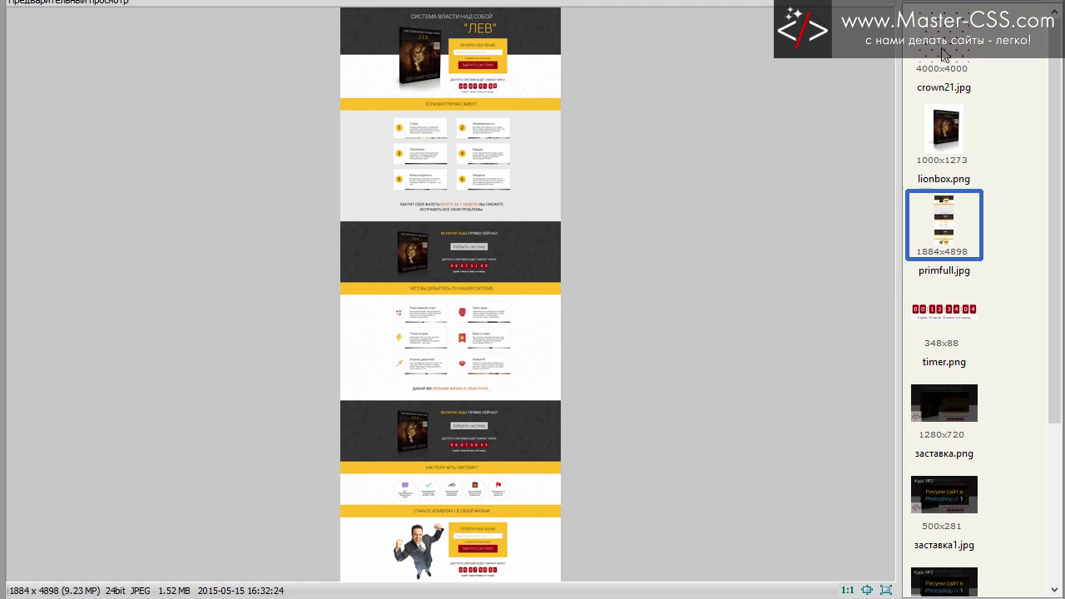
{"action": "left_click", "coordinate": [944, 52]}
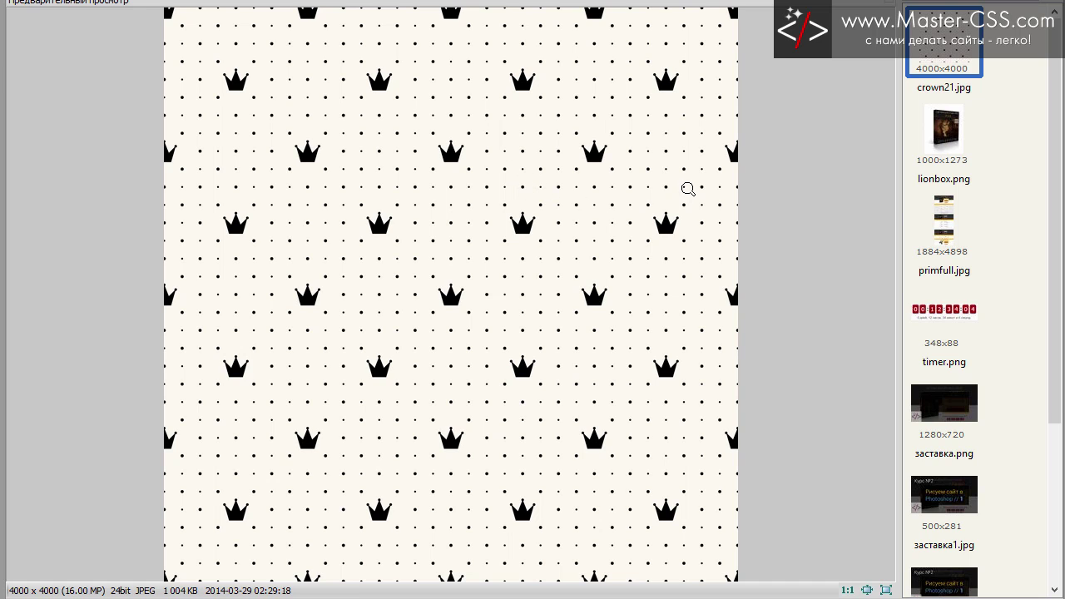
{"action": "mouse_move", "coordinate": [936, 40]}
{"action": "left_mouse_down"}
{"action": "mouse_move", "coordinate": [955, 156]}
{"action": "mouse_move", "coordinate": [916, 587]}
{"action": "left_mouse_up"}
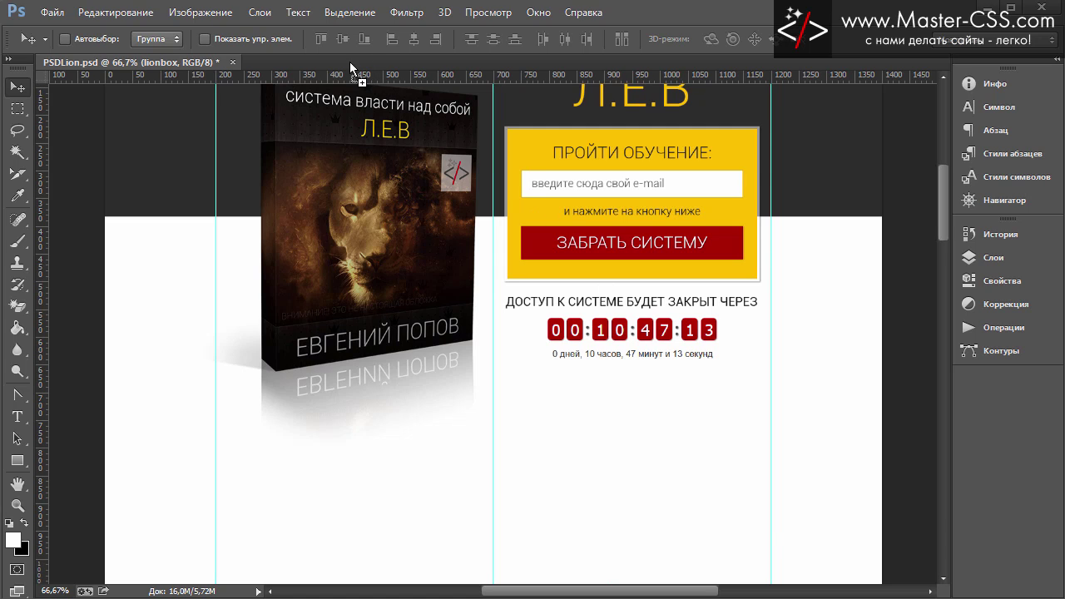
Open crown21.jpg as a document and convert its Фон background into Слой 0.
{"action": "left_click_drag", "start_coordinate": [349, 62], "coordinate": [305, 55]}
{"action": "left_click_drag", "start_coordinate": [308, 61], "coordinate": [308, 61]}
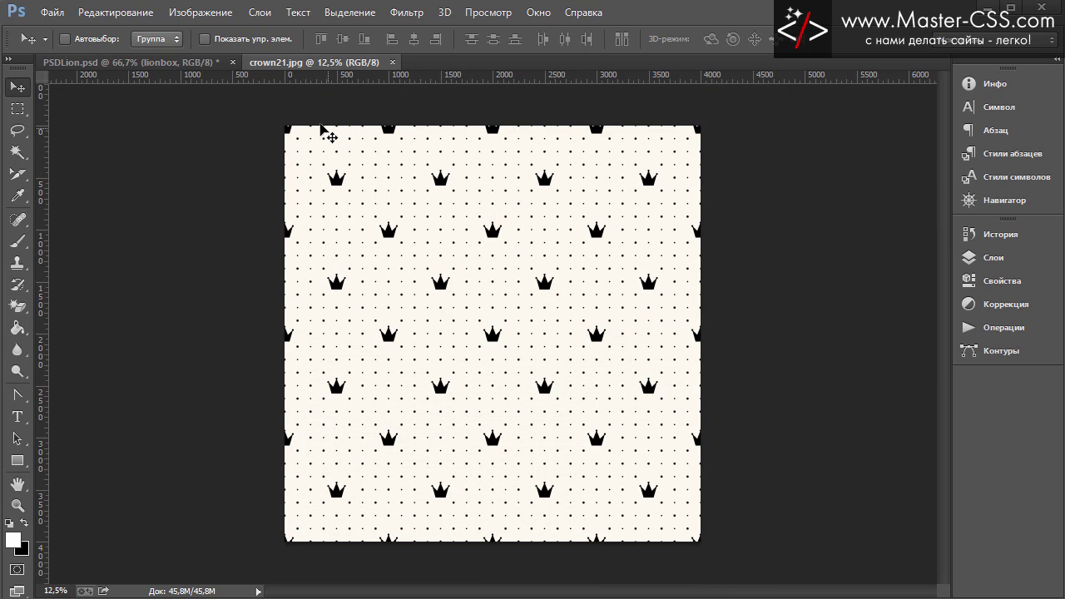
{"action": "left_click", "coordinate": [1024, 257]}
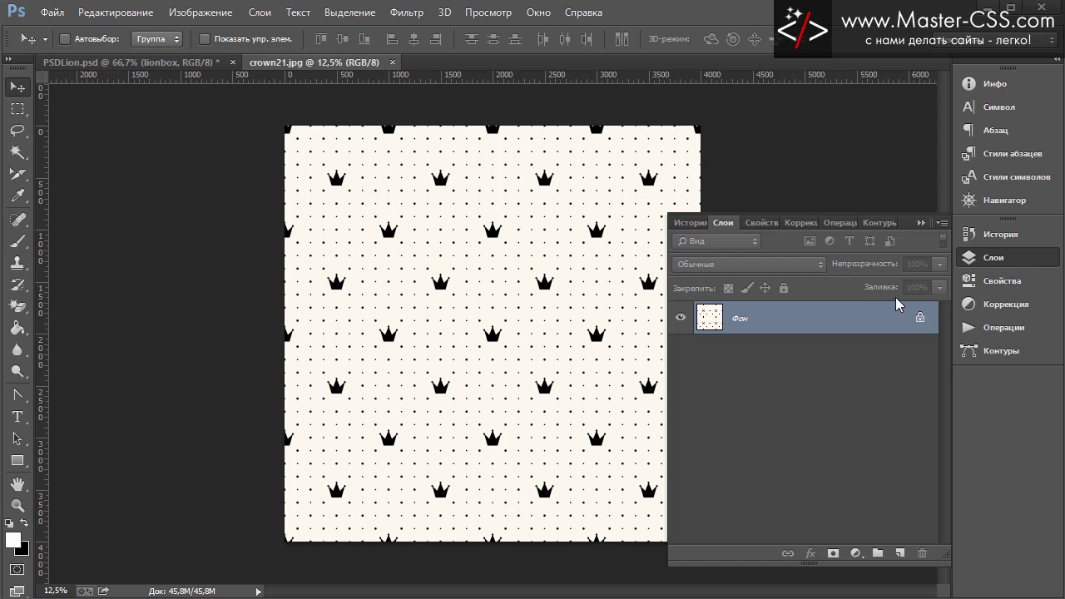
{"action": "double_click", "coordinate": [846, 313]}
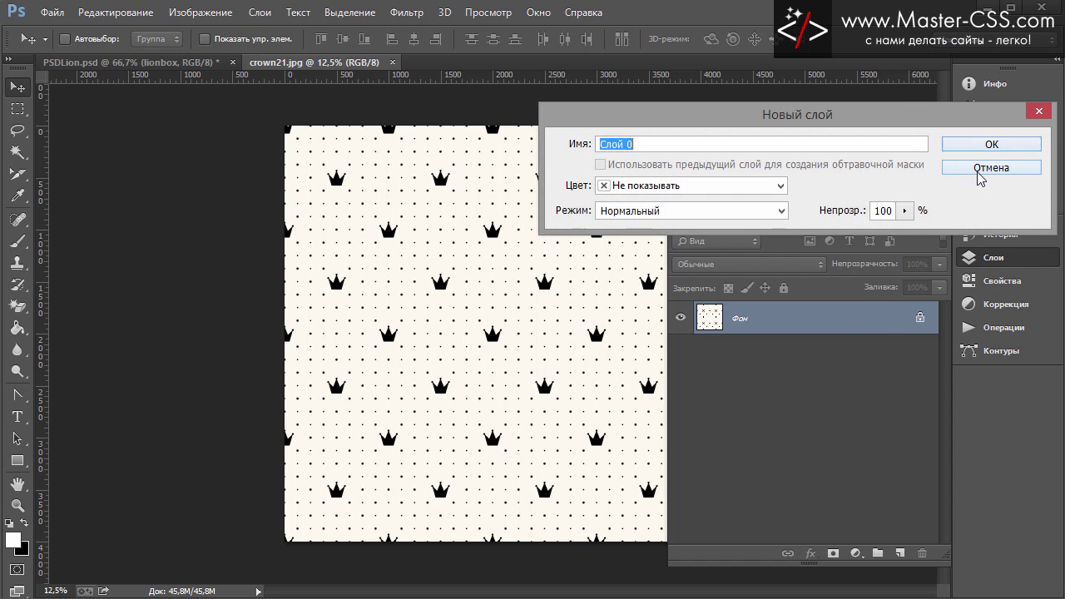
{"action": "left_click", "coordinate": [987, 170]}
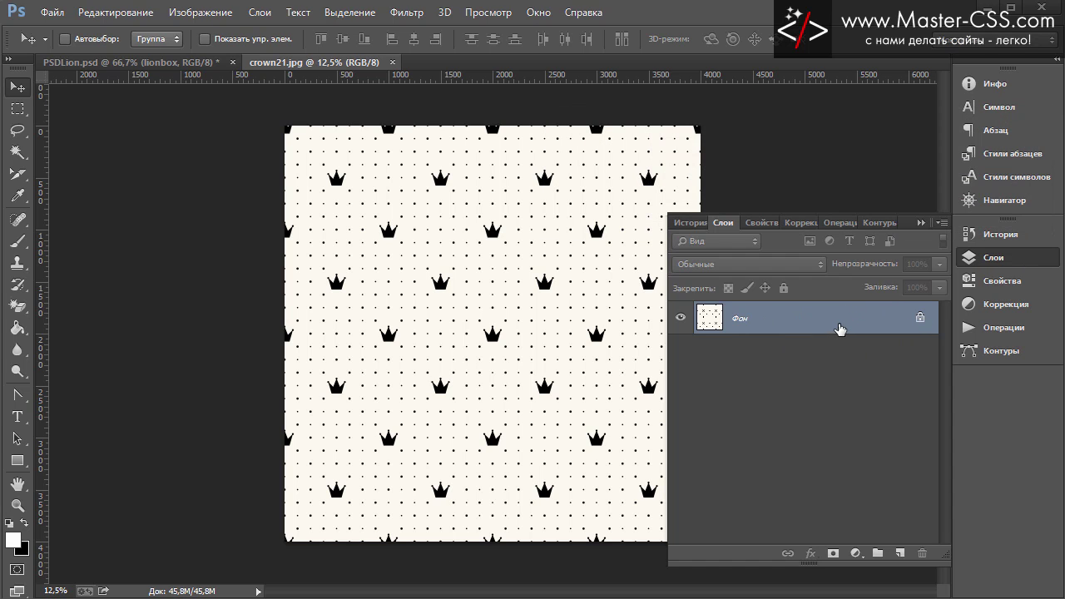
{"action": "double_click", "coordinate": [846, 323]}
{"action": "left_click", "coordinate": [974, 144]}
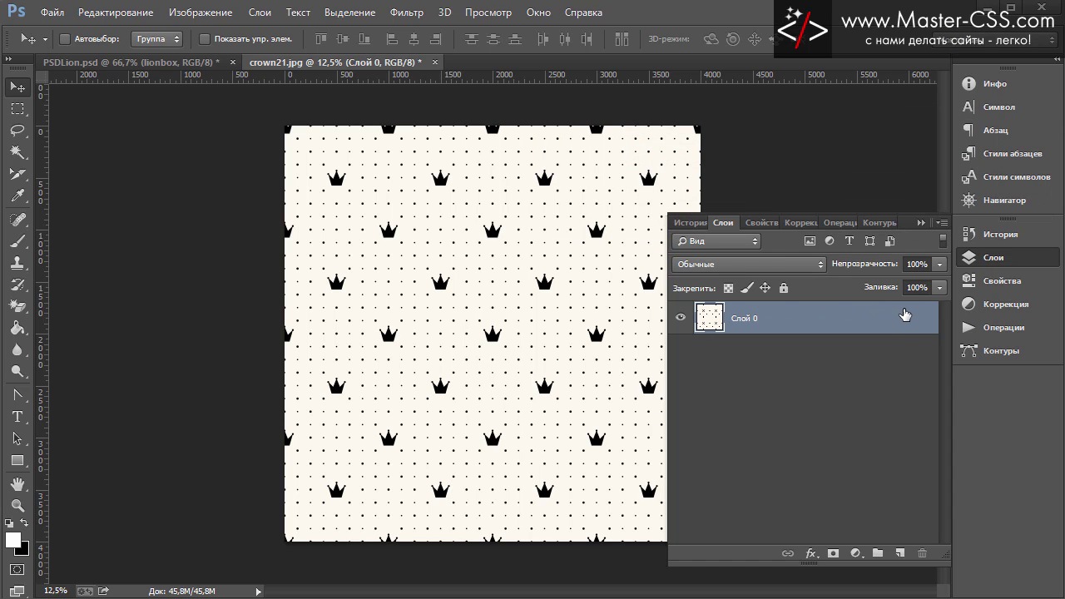
Lower the Слой 0 crown layer's opacity to about 17%.
{"action": "left_click", "coordinate": [939, 265]}
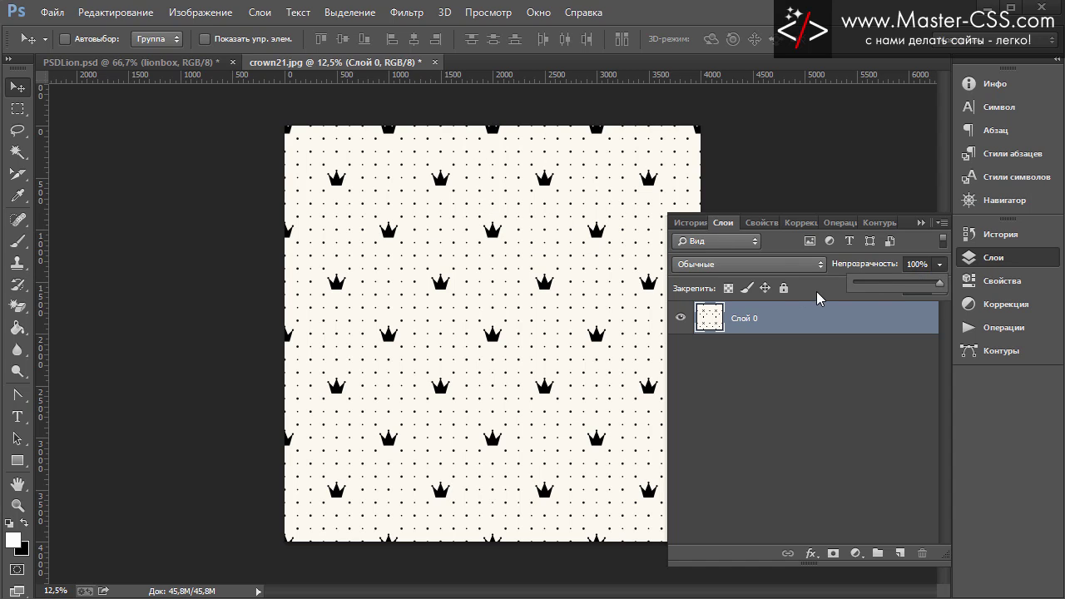
{"action": "left_click_drag", "start_coordinate": [886, 281], "coordinate": [874, 285]}
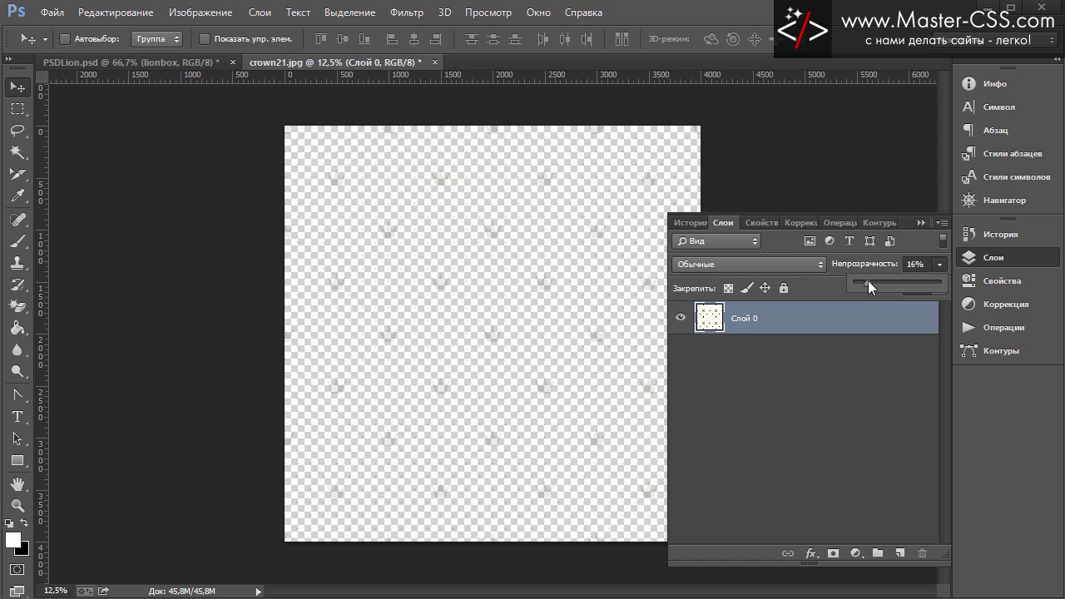
{"action": "left_click_drag", "start_coordinate": [868, 281], "coordinate": [872, 282]}
{"action": "left_click", "coordinate": [921, 223]}
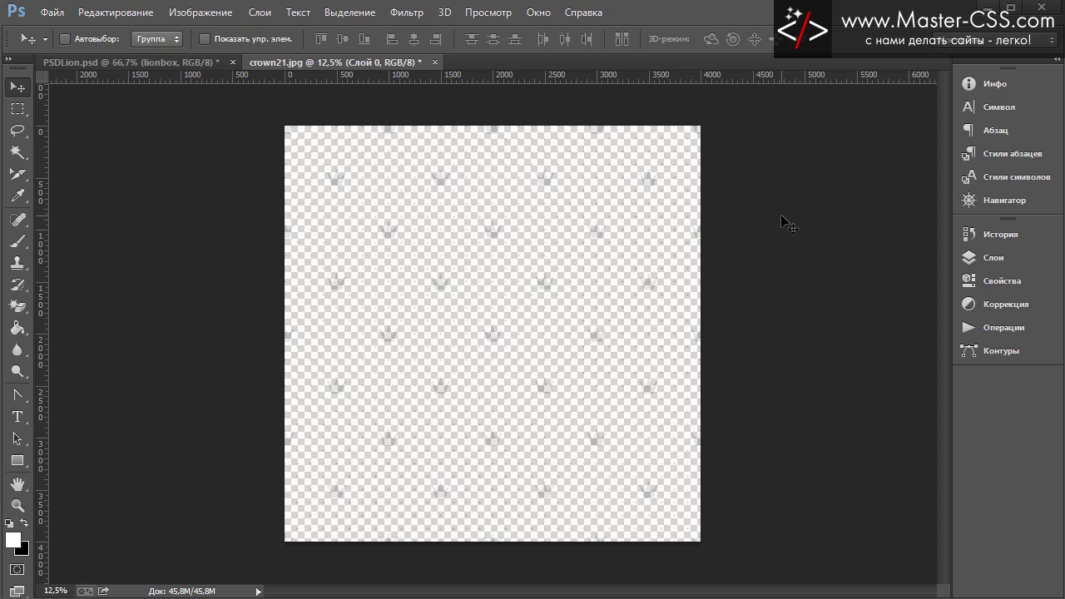
Try a 300 width in Canvas Size, then cancel without changing the canvas.
{"action": "left_click", "coordinate": [200, 12]}
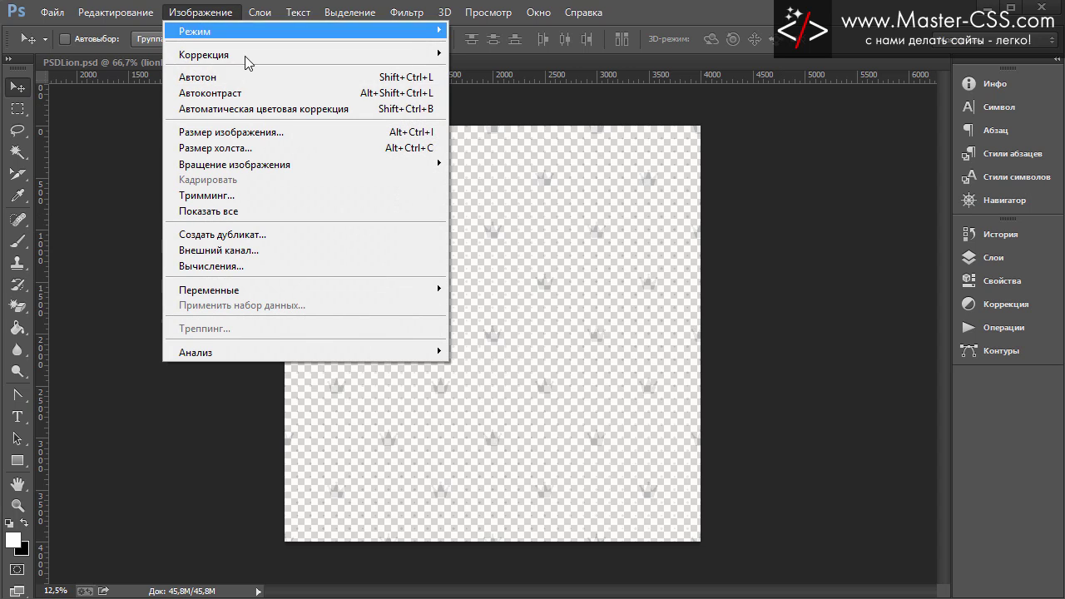
{"action": "left_click", "coordinate": [365, 147]}
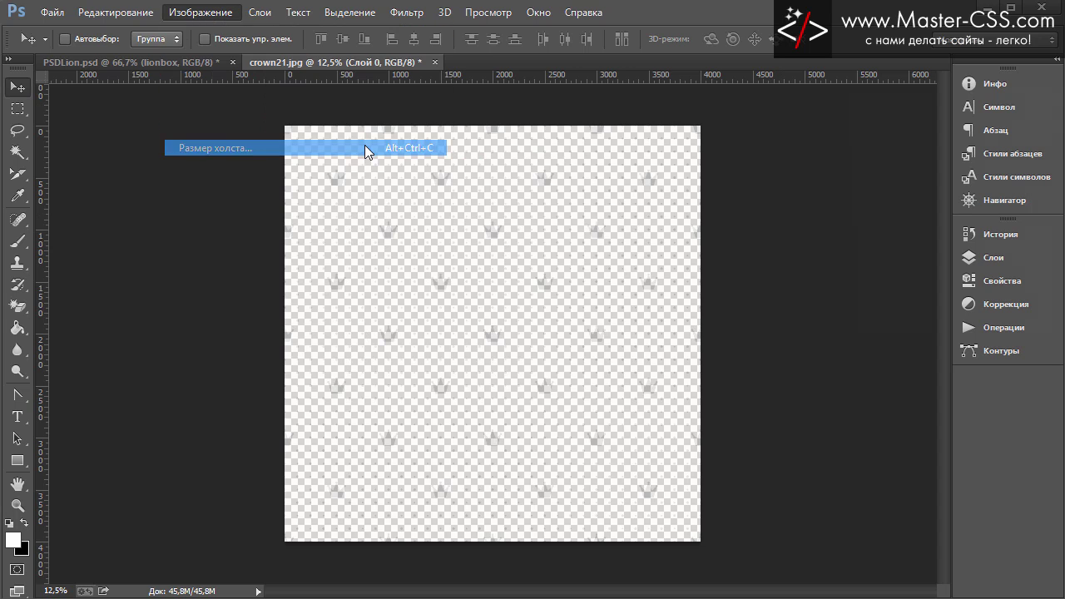
{"action": "left_click_drag", "start_coordinate": [894, 81], "coordinate": [666, 83]}
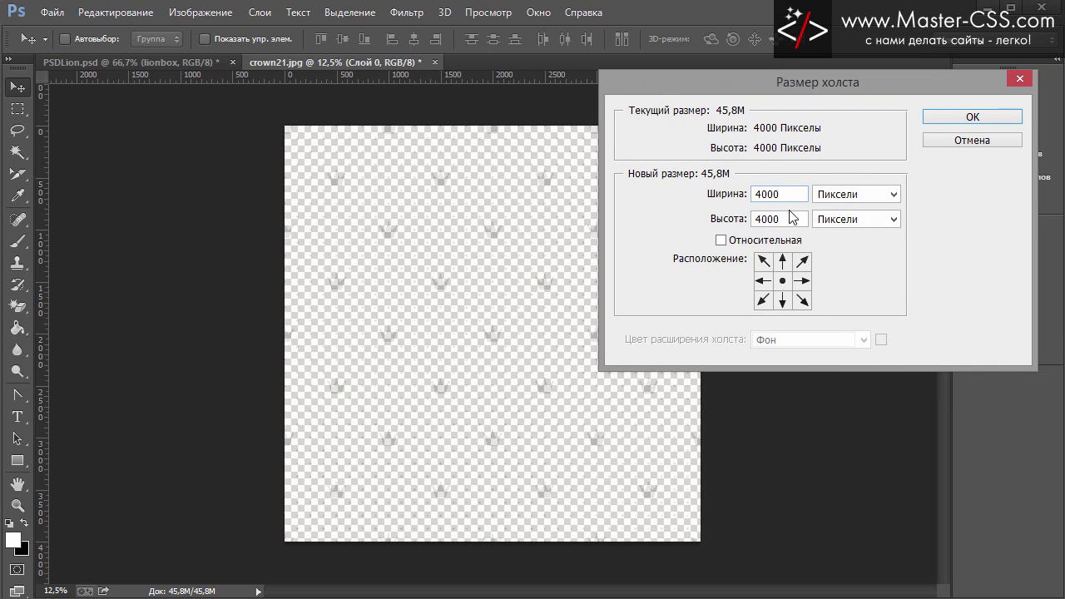
{"action": "left_click_drag", "start_coordinate": [789, 196], "coordinate": [760, 198]}
{"action": "type", "text": "300"}
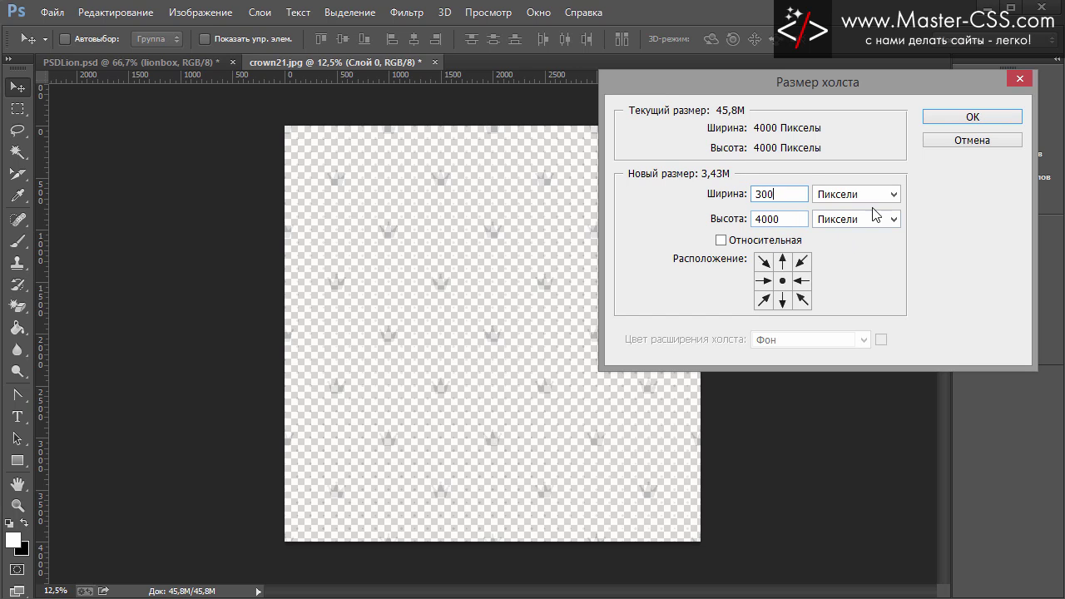
{"action": "left_click", "coordinate": [972, 140]}
Resize the image to 300 × 300 px in Image Size and view it at 100%.
{"action": "left_click", "coordinate": [212, 12]}
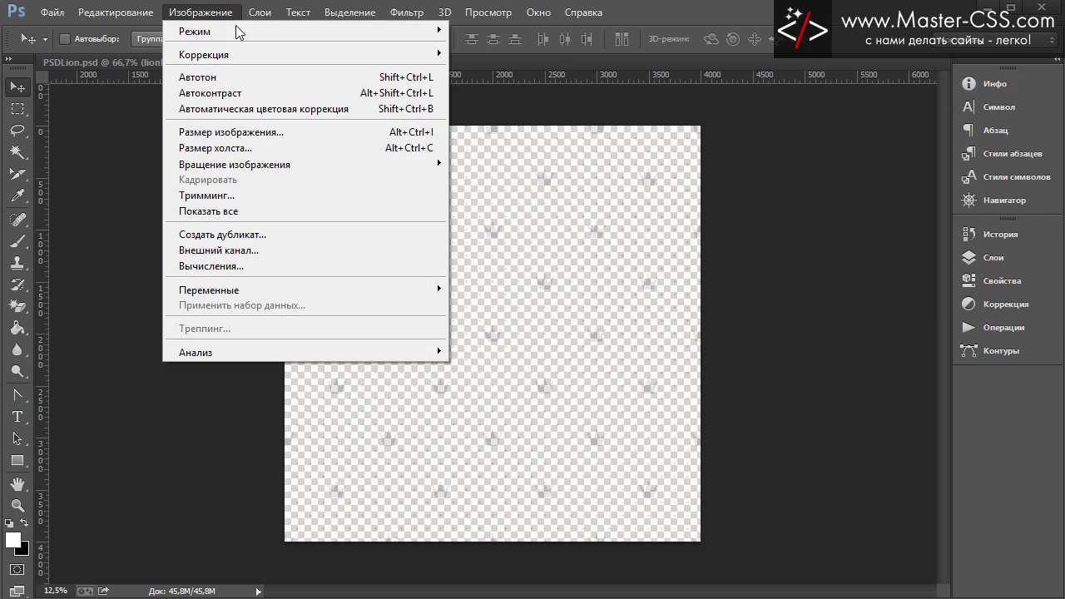
{"action": "left_click", "coordinate": [226, 138]}
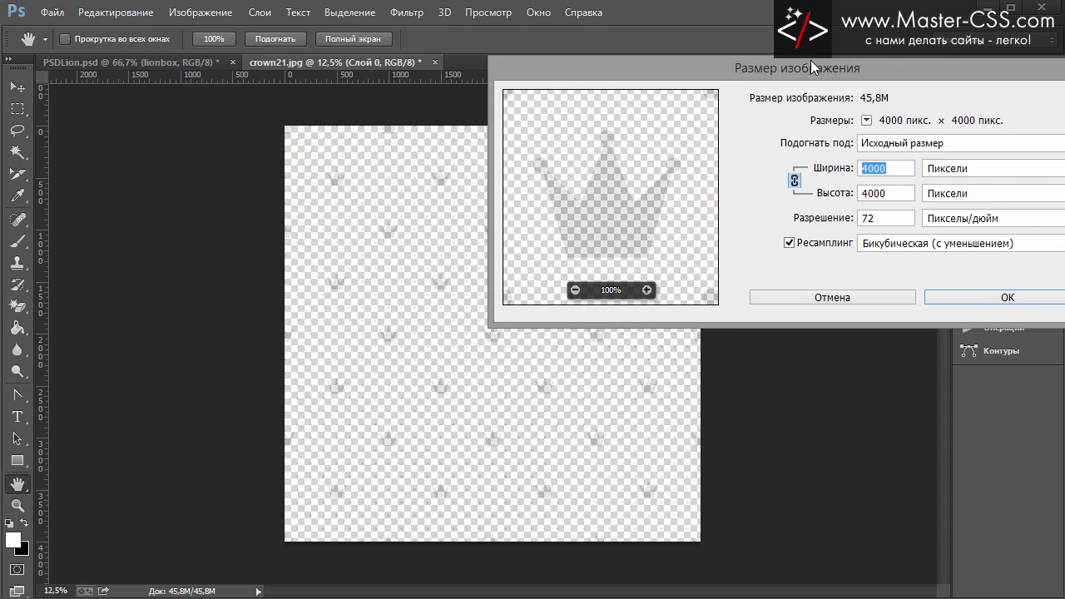
{"action": "left_click_drag", "start_coordinate": [812, 65], "coordinate": [724, 74]}
{"action": "type", "text": "300"}
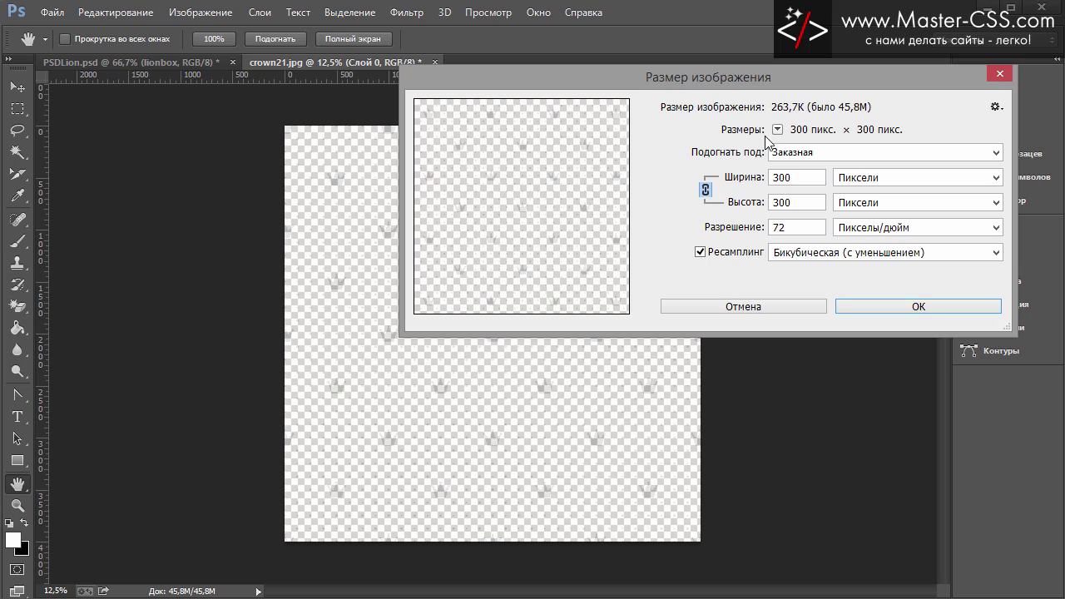
{"action": "left_click", "coordinate": [779, 177]}
{"action": "mouse_move", "coordinate": [465, 218]}
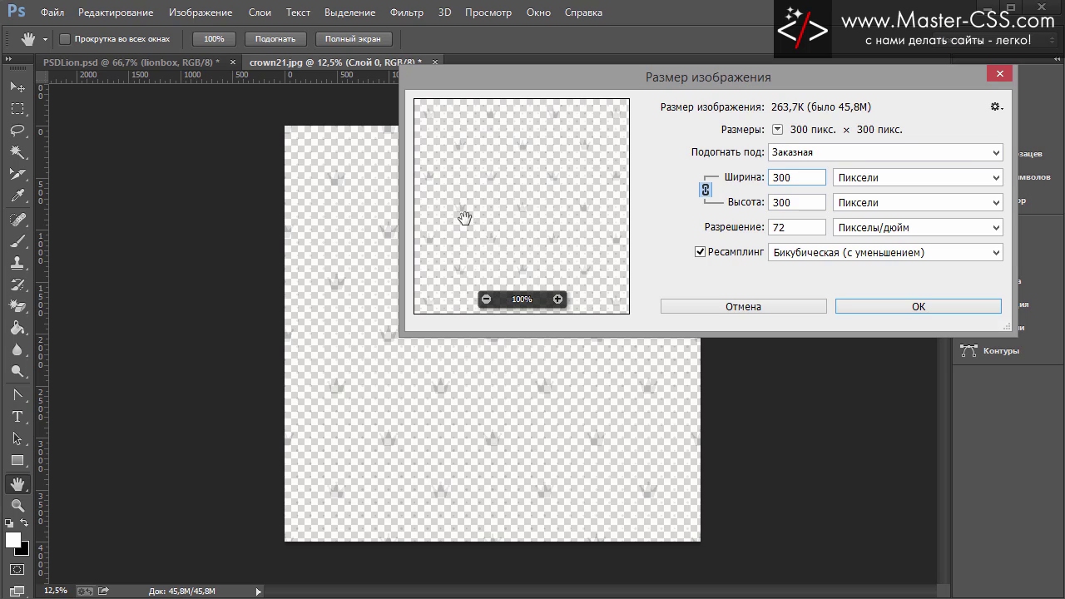
{"action": "left_click", "coordinate": [890, 305]}
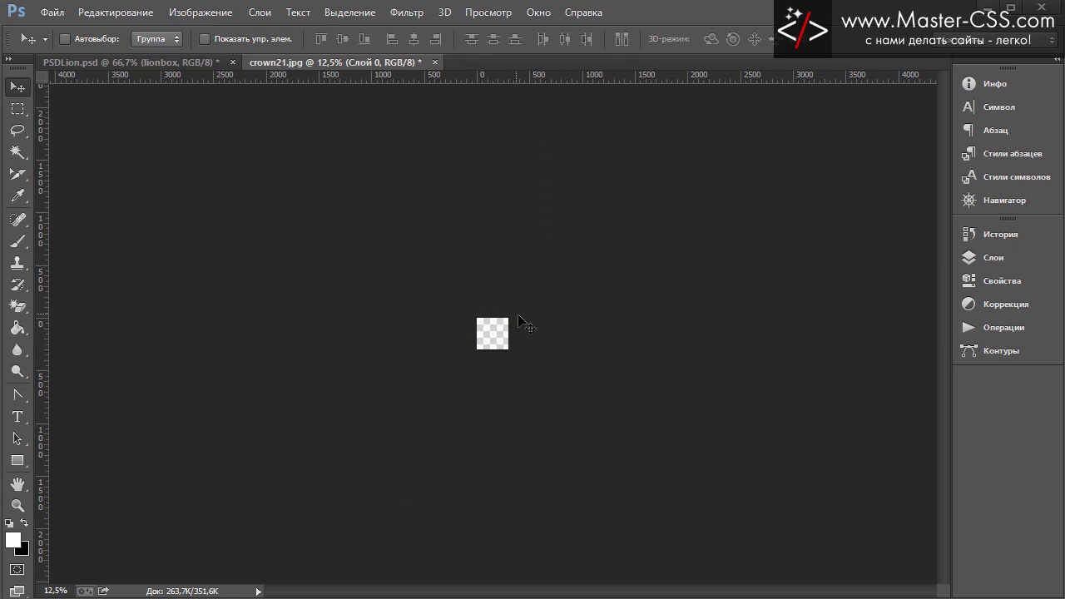
{"action": "key", "text": "ctrl+1"}
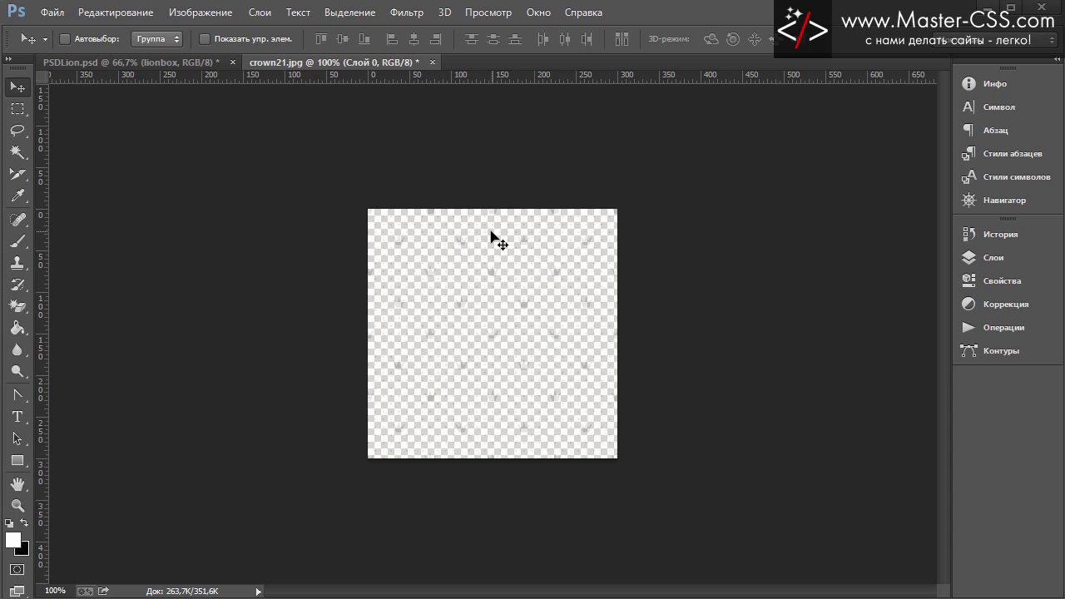
Define the faded crown tile as a pattern named crown.jpg.
{"action": "left_click", "coordinate": [89, 19]}
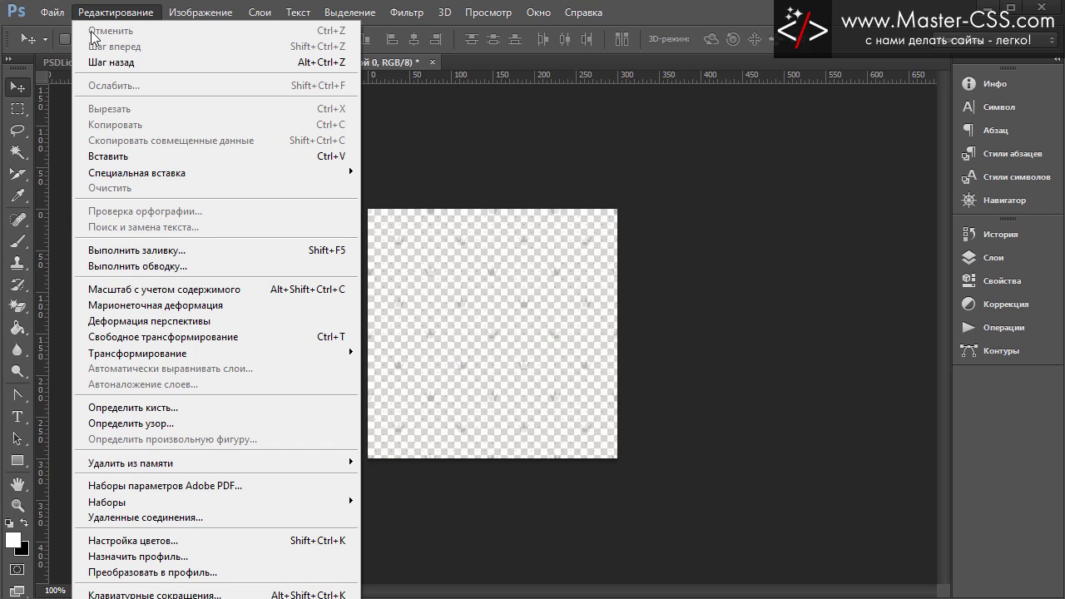
{"action": "left_click", "coordinate": [163, 427]}
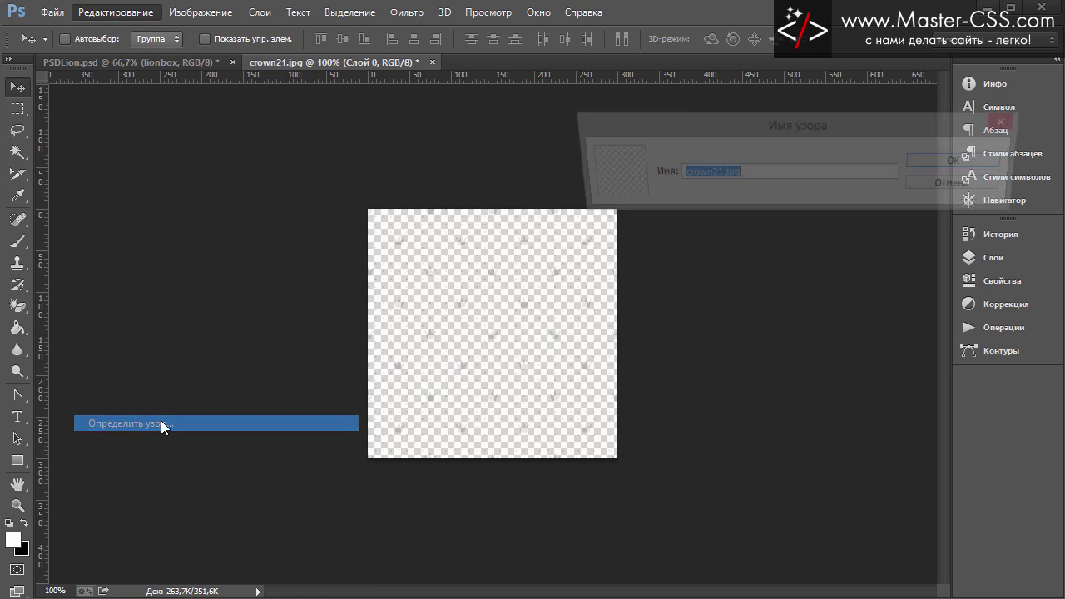
{"action": "left_click", "coordinate": [717, 174]}
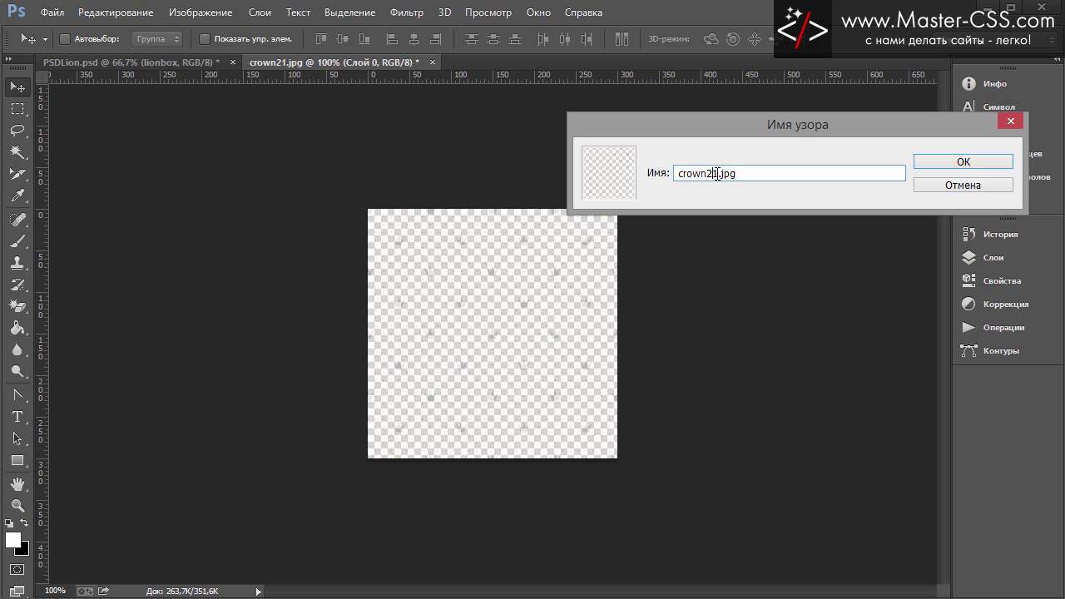
{"action": "key", "text": "BackSpace"}
{"action": "left_click", "coordinate": [925, 166]}
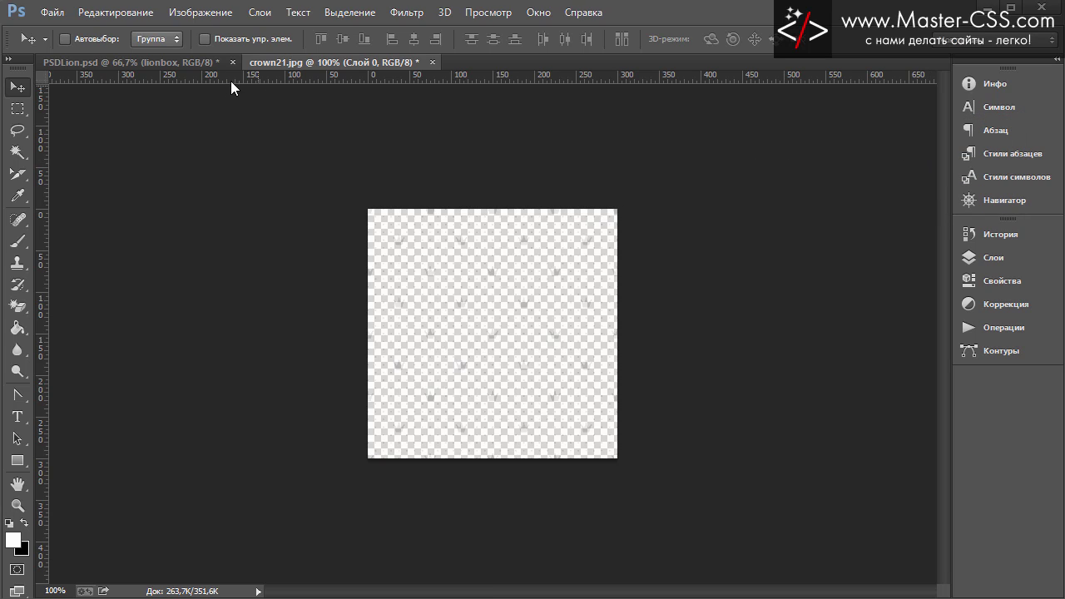
Switch to PSDLion.psd and collapse the Шапка верх layer group.
{"action": "left_click", "coordinate": [124, 62]}
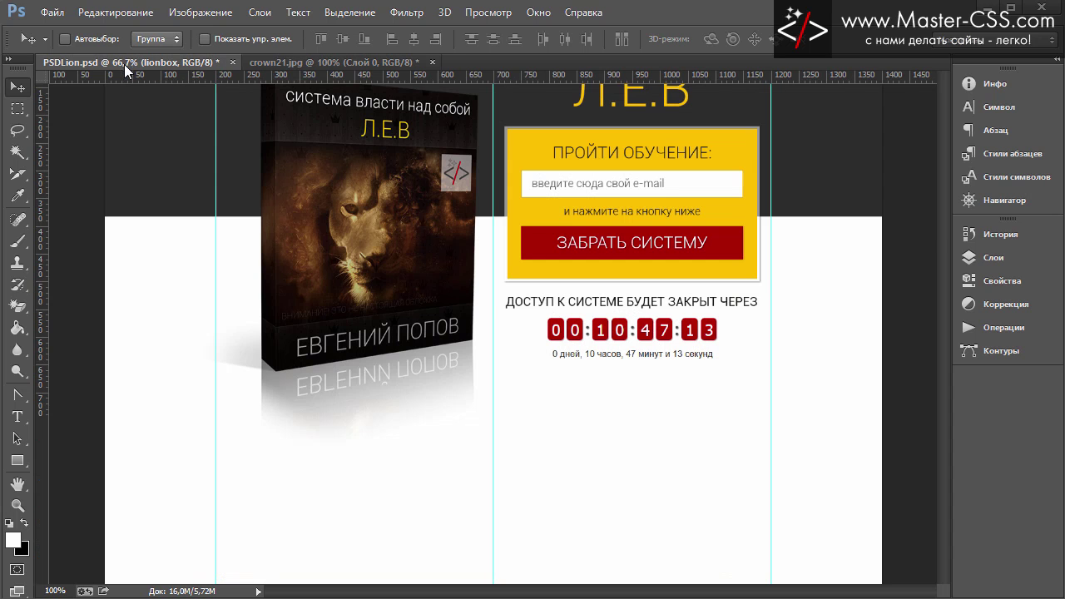
{"action": "scroll", "coordinate": [399, 190], "scroll_direction": "down", "scroll_amount": 3}
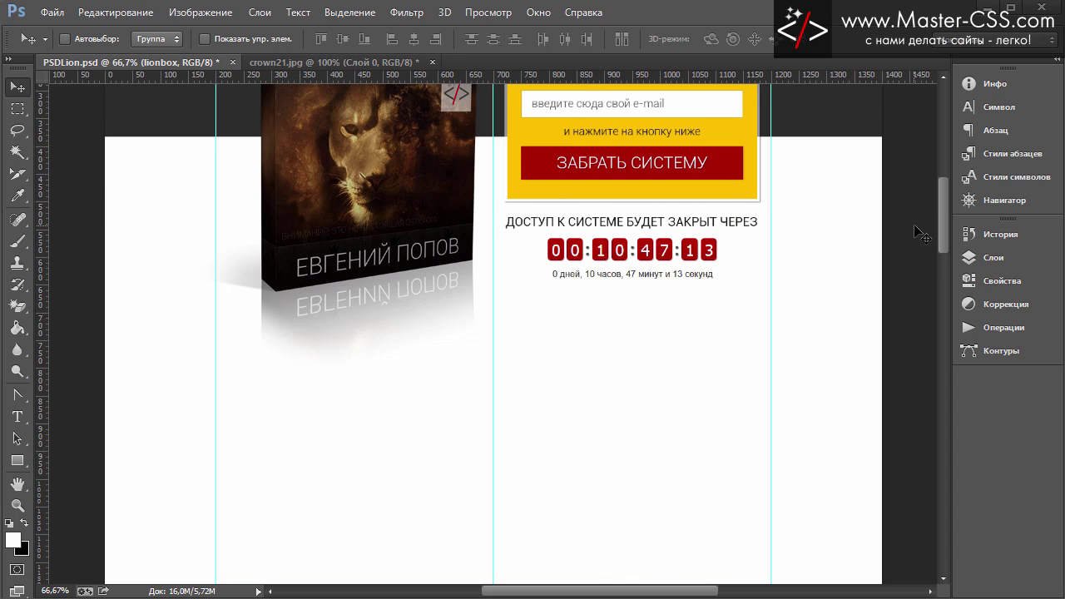
{"action": "left_click", "coordinate": [981, 256]}
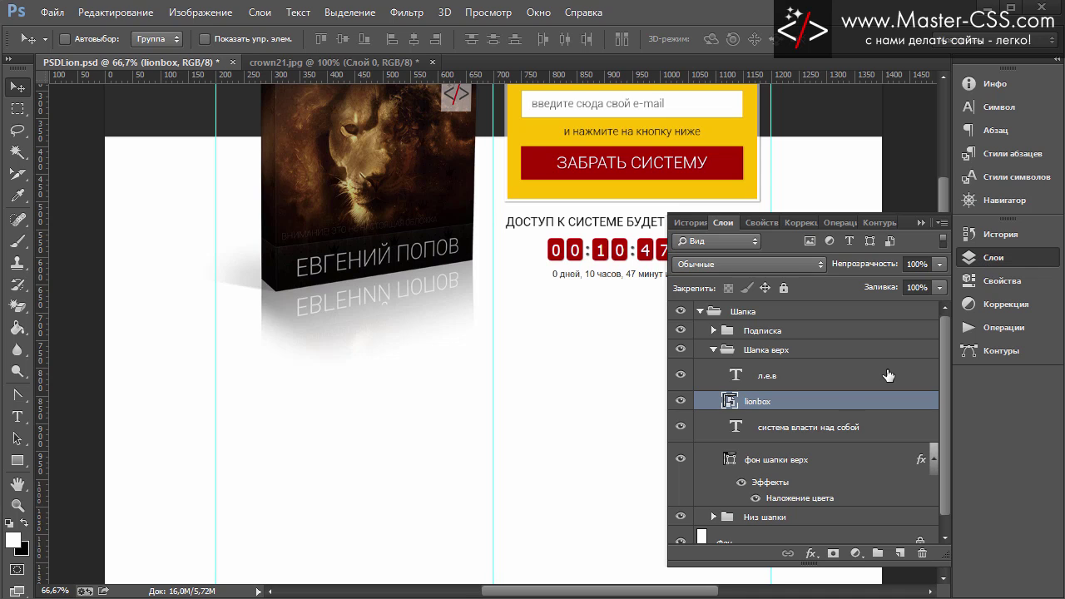
{"action": "left_click", "coordinate": [713, 354]}
{"action": "left_click", "coordinate": [920, 220]}
Scroll through the page and select the Фон background layer.
{"action": "scroll", "coordinate": [873, 516], "scroll_direction": "down", "scroll_amount": 2}
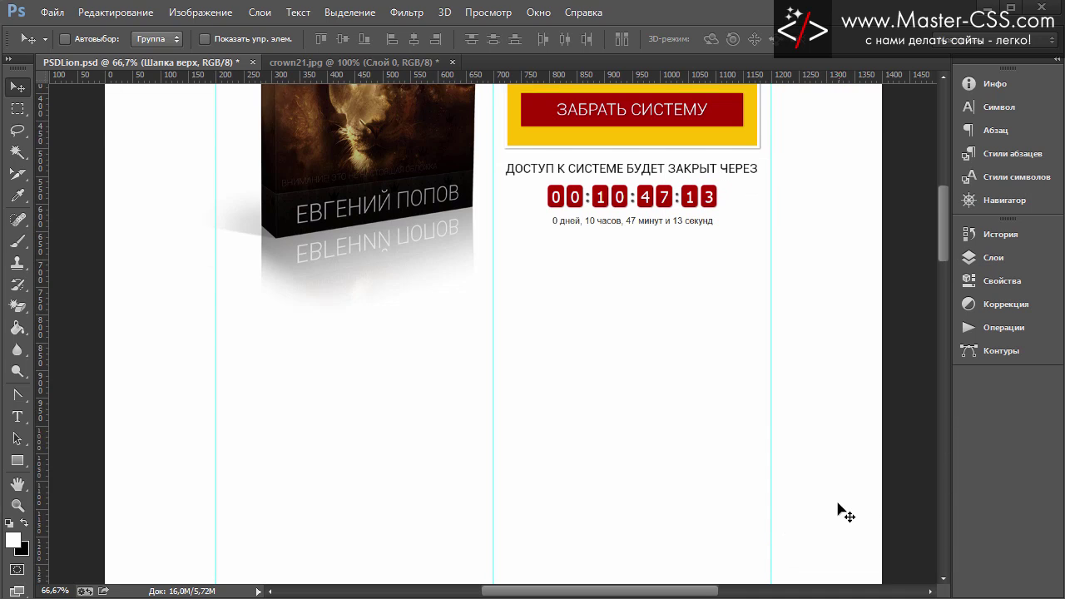
{"action": "scroll", "coordinate": [828, 466], "scroll_direction": "down", "scroll_amount": 3}
{"action": "scroll", "coordinate": [815, 433], "scroll_direction": "down", "scroll_amount": 3}
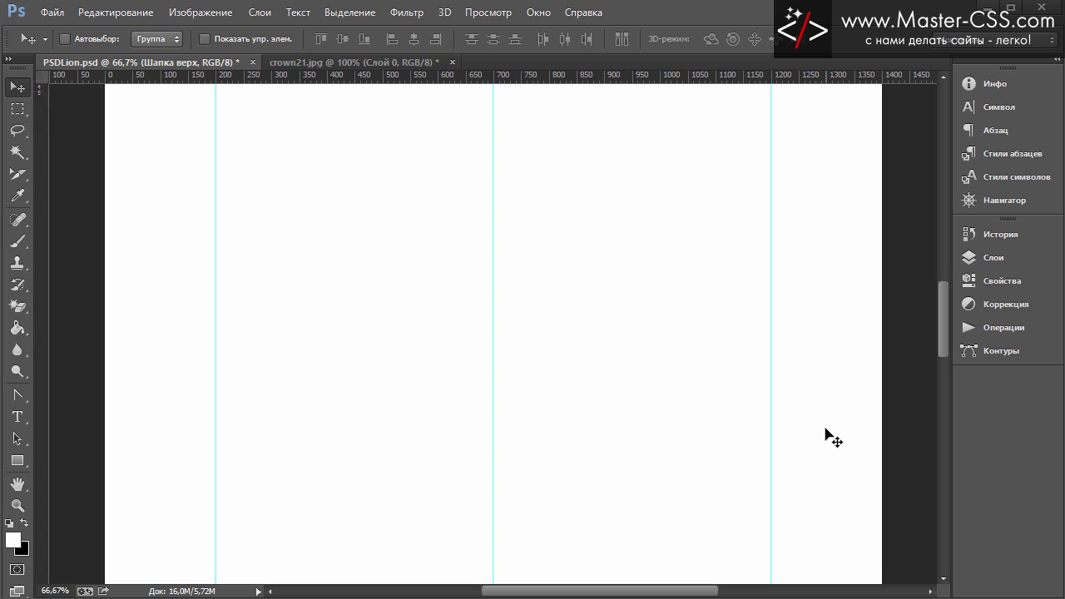
{"action": "scroll", "coordinate": [832, 441], "scroll_direction": "up", "scroll_amount": 3}
{"action": "scroll", "coordinate": [832, 441], "scroll_direction": "up", "scroll_amount": 2}
{"action": "scroll", "coordinate": [832, 437], "scroll_direction": "up", "scroll_amount": 3}
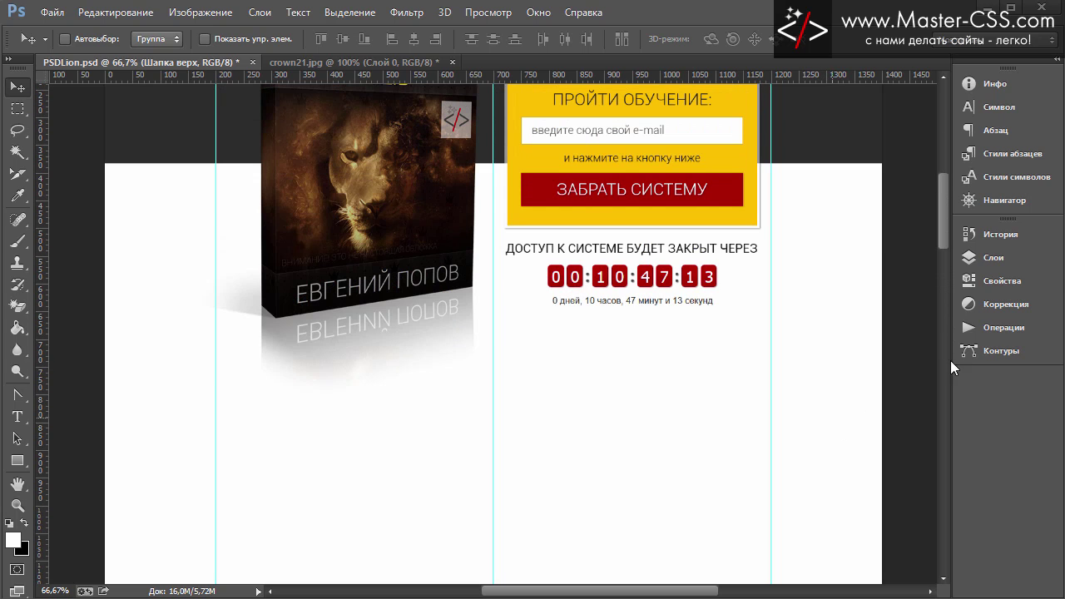
{"action": "left_click", "coordinate": [994, 258]}
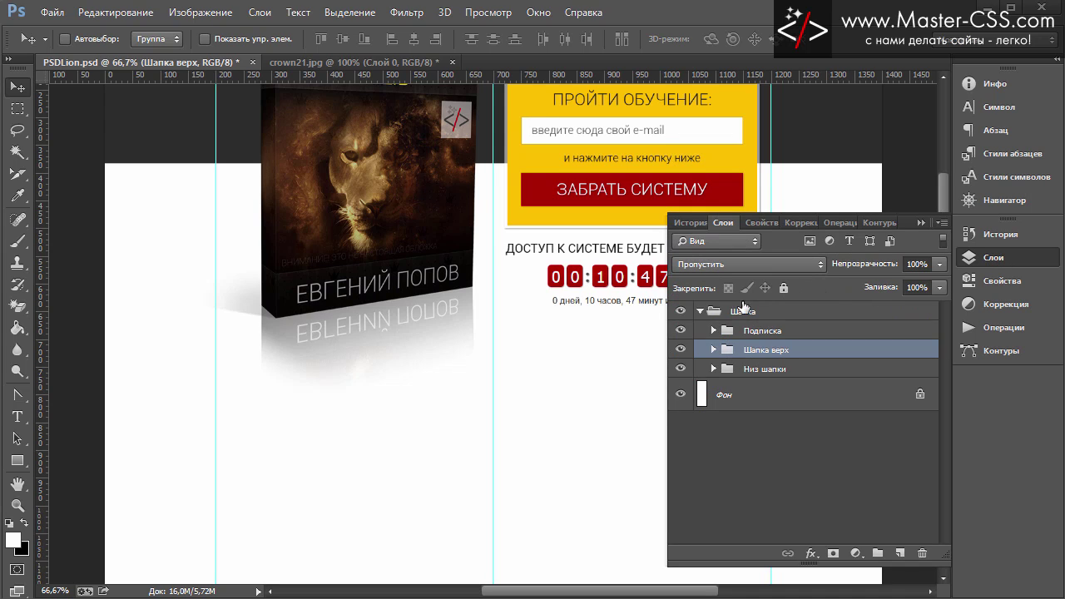
{"action": "left_click", "coordinate": [792, 392]}
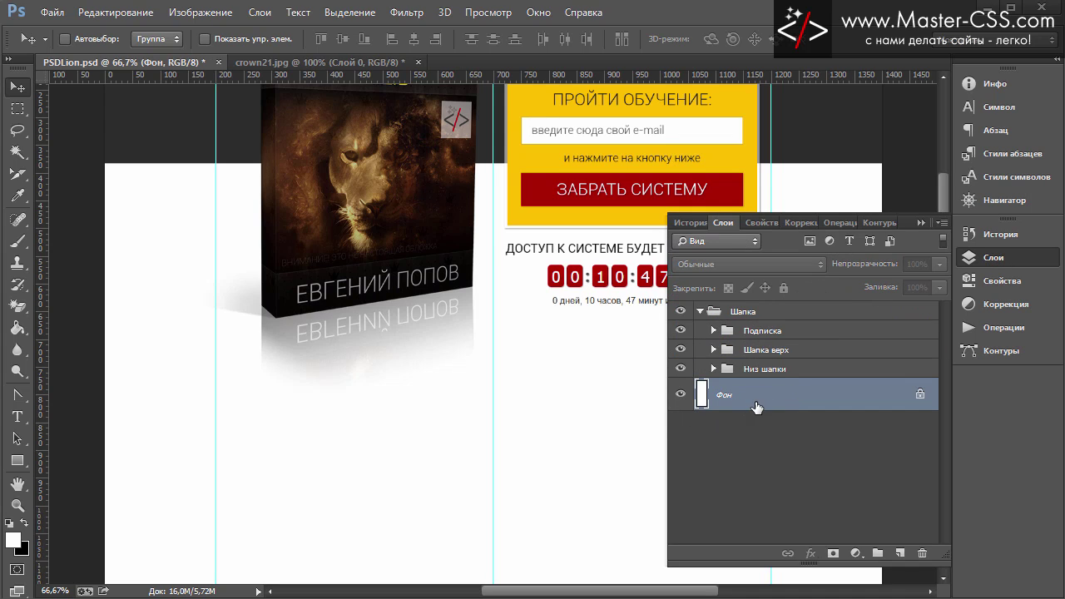
Convert Фон into Слой 0 and enable a Pattern Overlay in its layer style.
{"action": "double_click", "coordinate": [826, 398]}
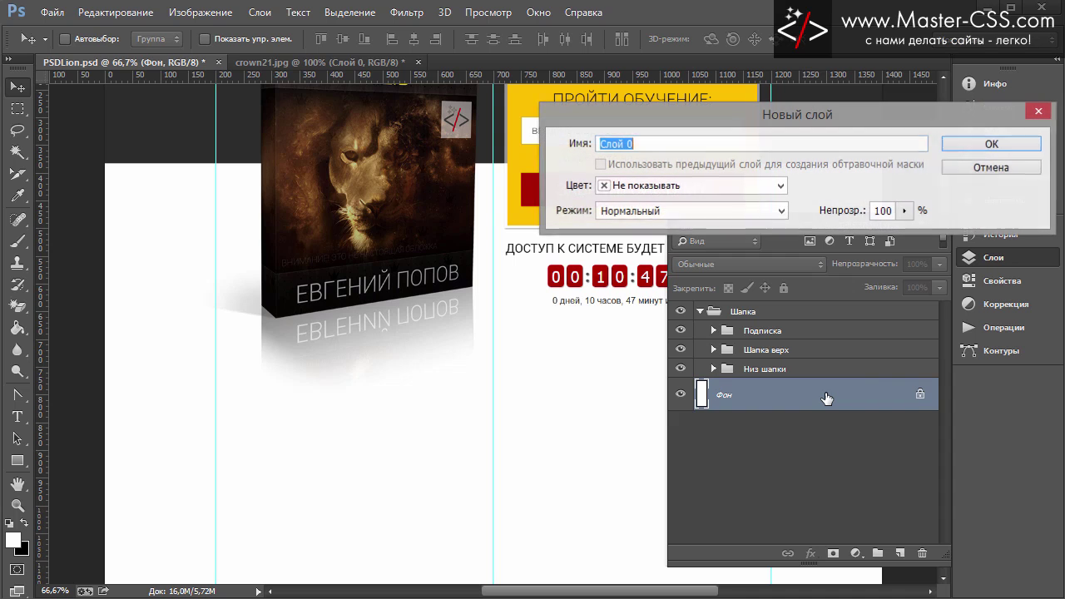
{"action": "left_click", "coordinate": [994, 143]}
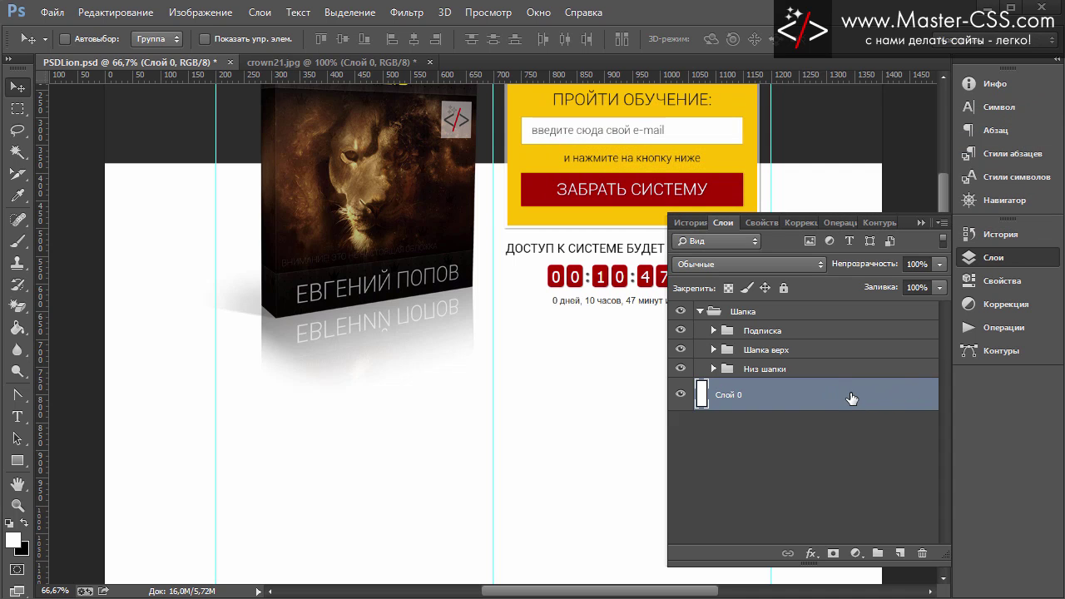
{"action": "double_click", "coordinate": [841, 395]}
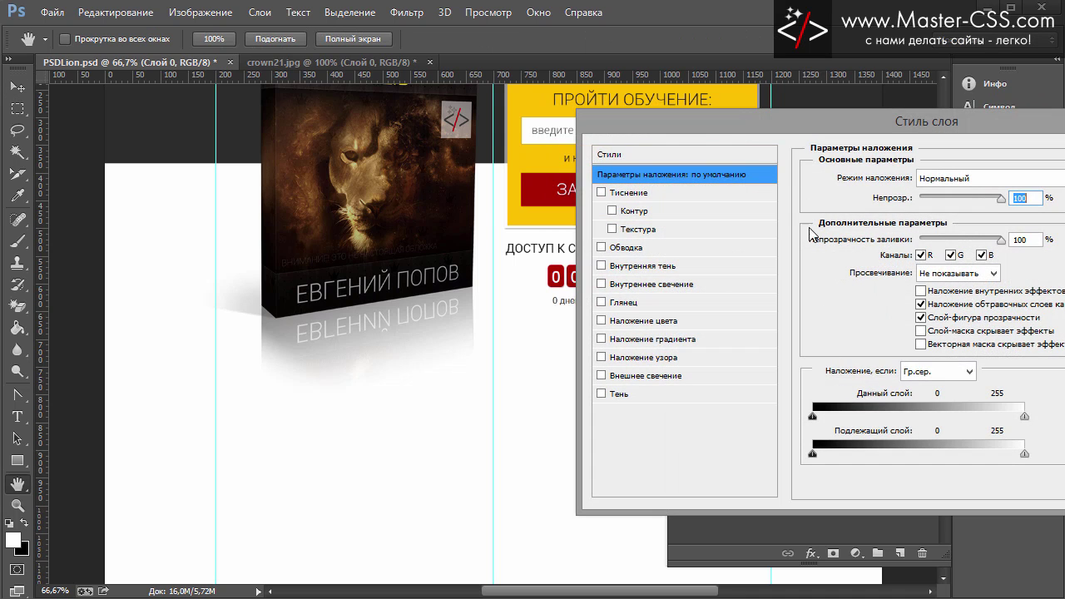
{"action": "left_click_drag", "start_coordinate": [747, 124], "coordinate": [657, 80]}
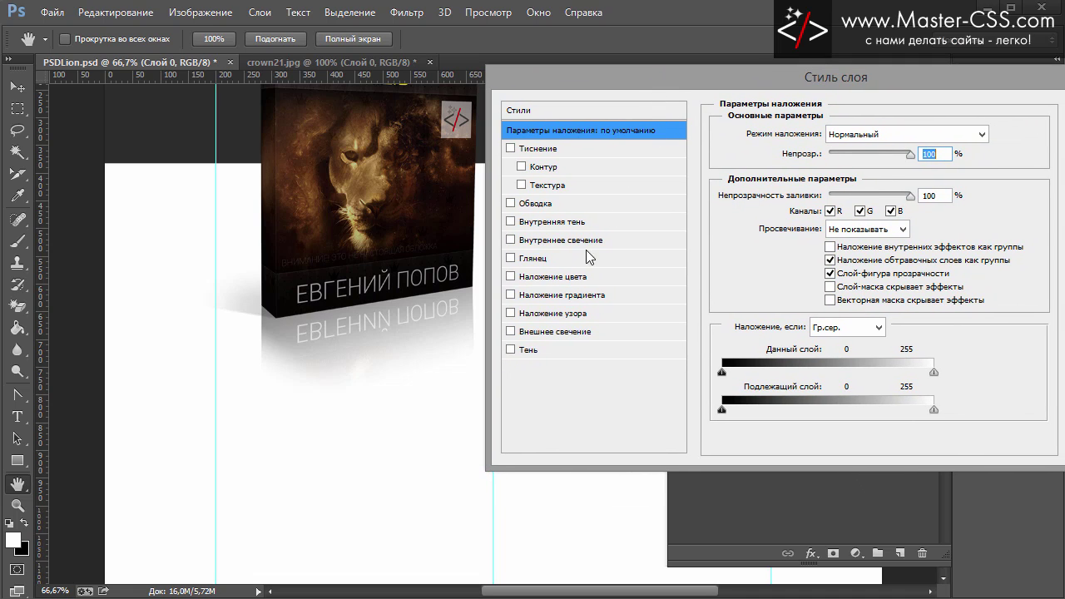
{"action": "left_click", "coordinate": [510, 313]}
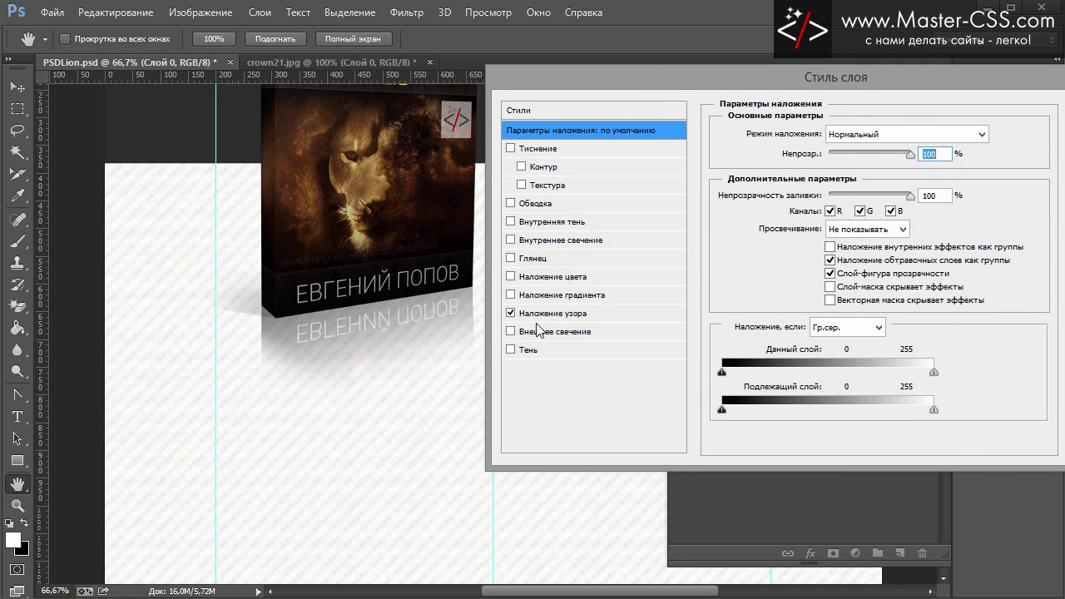
{"action": "left_click", "coordinate": [542, 320]}
Apply the transparent crown pattern at 100% scale and view the page at 100%.
{"action": "left_click", "coordinate": [861, 193]}
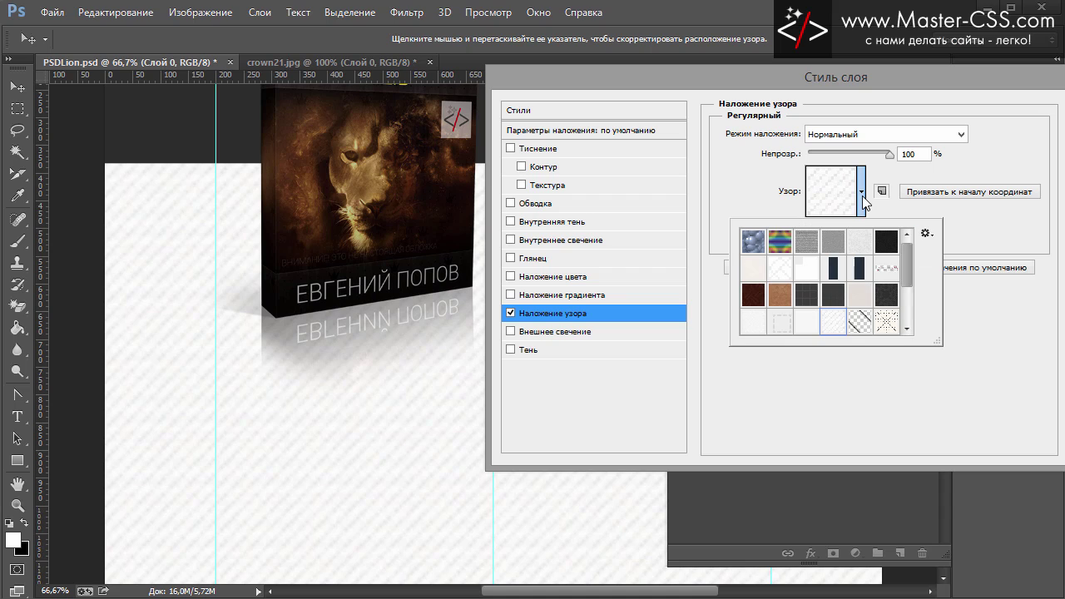
{"action": "left_click_drag", "start_coordinate": [913, 278], "coordinate": [915, 318]}
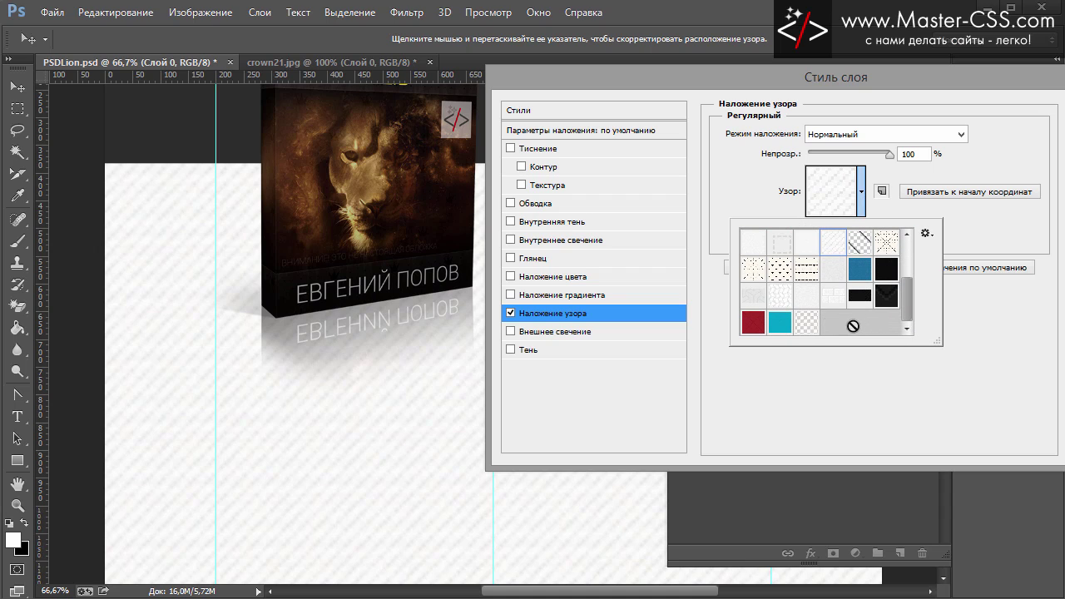
{"action": "left_click", "coordinate": [807, 323]}
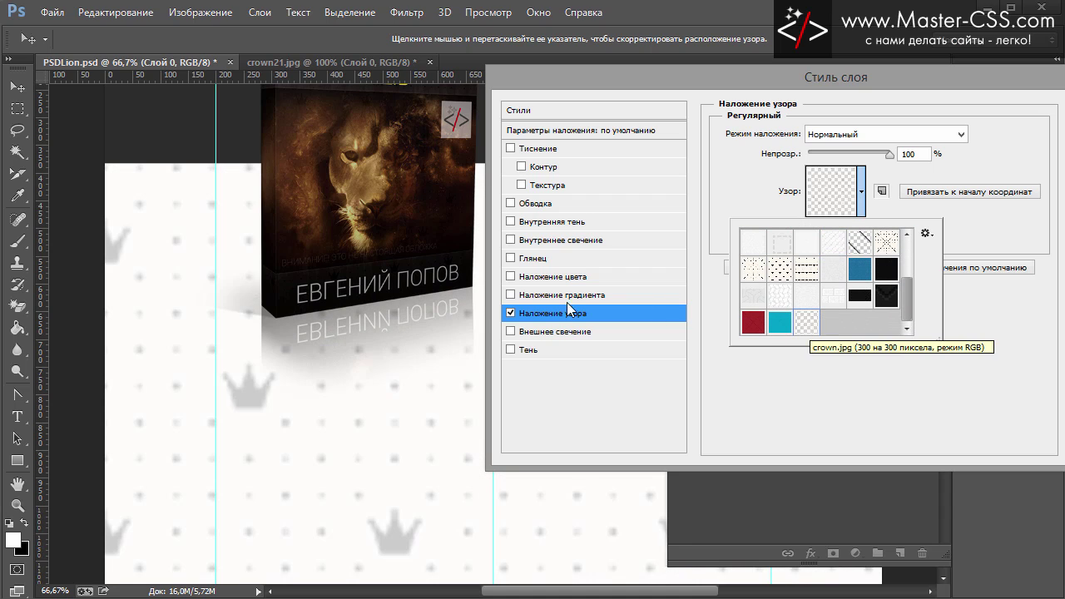
{"action": "left_click", "coordinate": [1004, 233]}
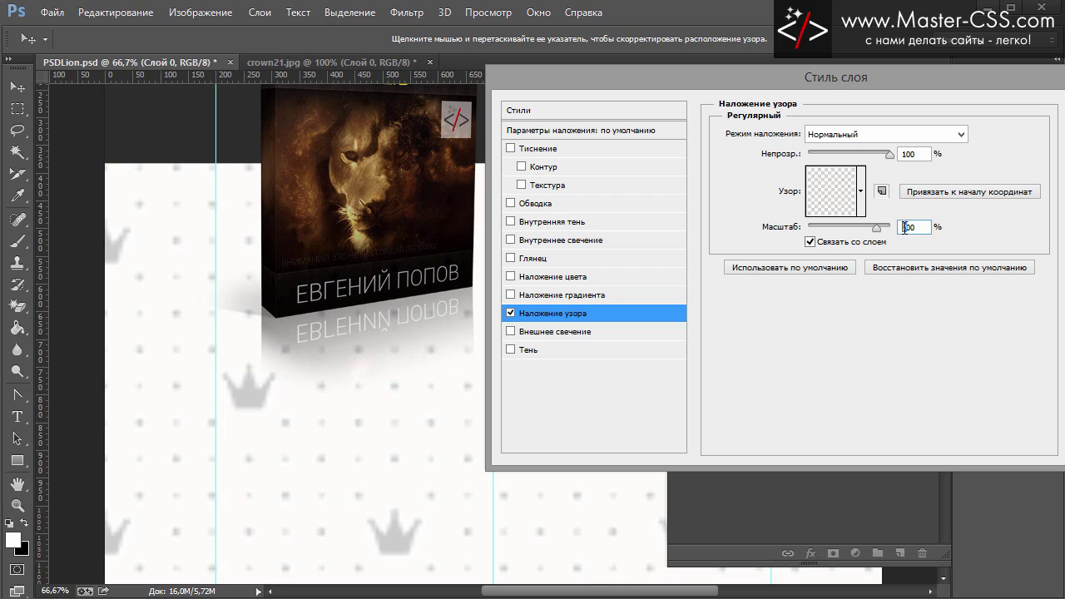
{"action": "type", "text": "1"}
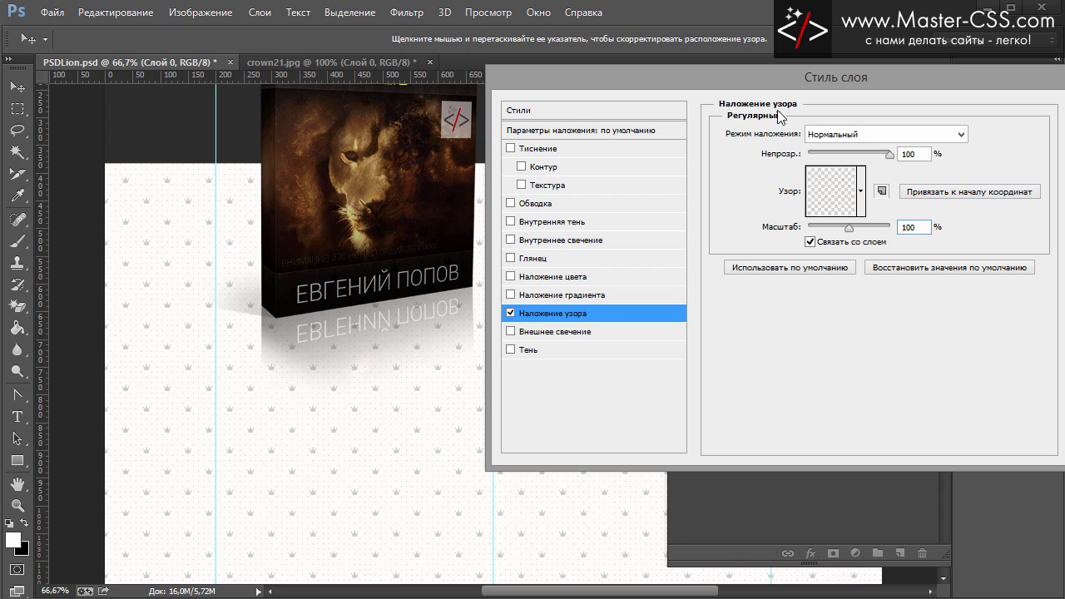
{"action": "left_click_drag", "start_coordinate": [651, 82], "coordinate": [562, 84]}
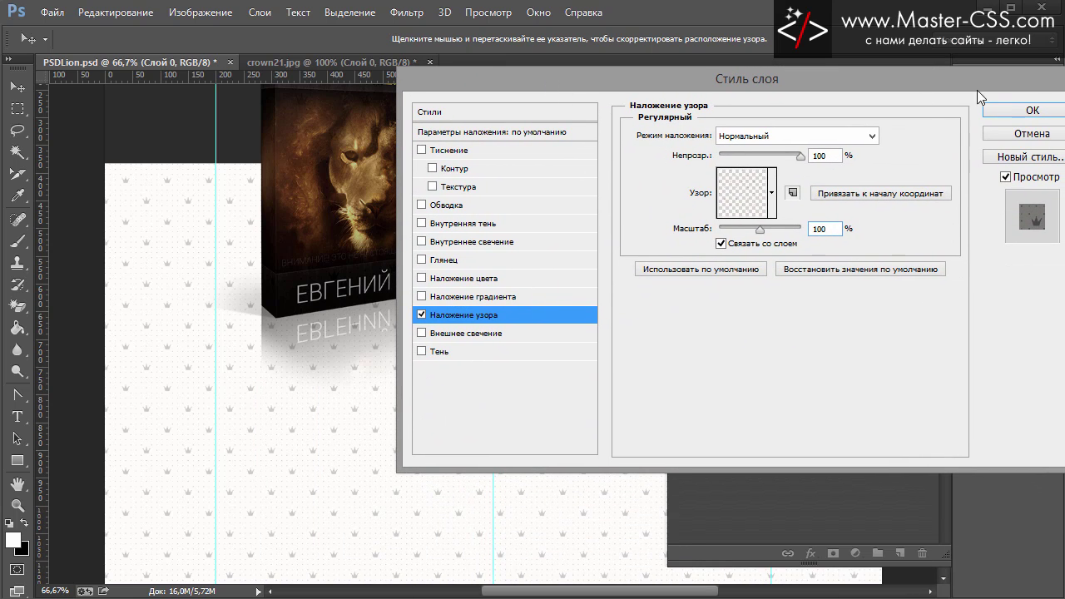
{"action": "left_click", "coordinate": [1030, 111]}
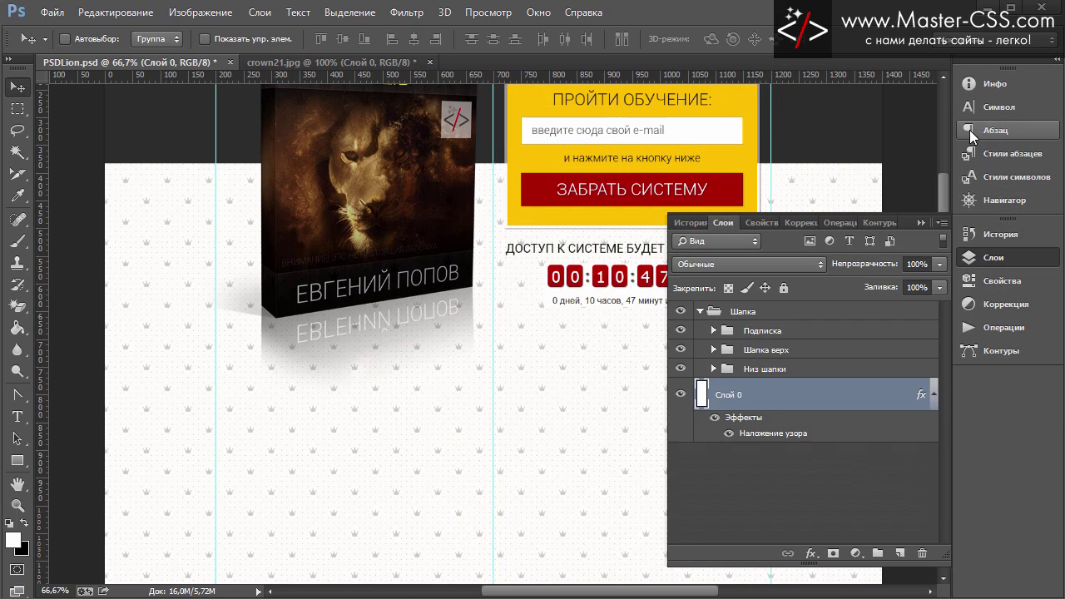
{"action": "left_click", "coordinate": [928, 220]}
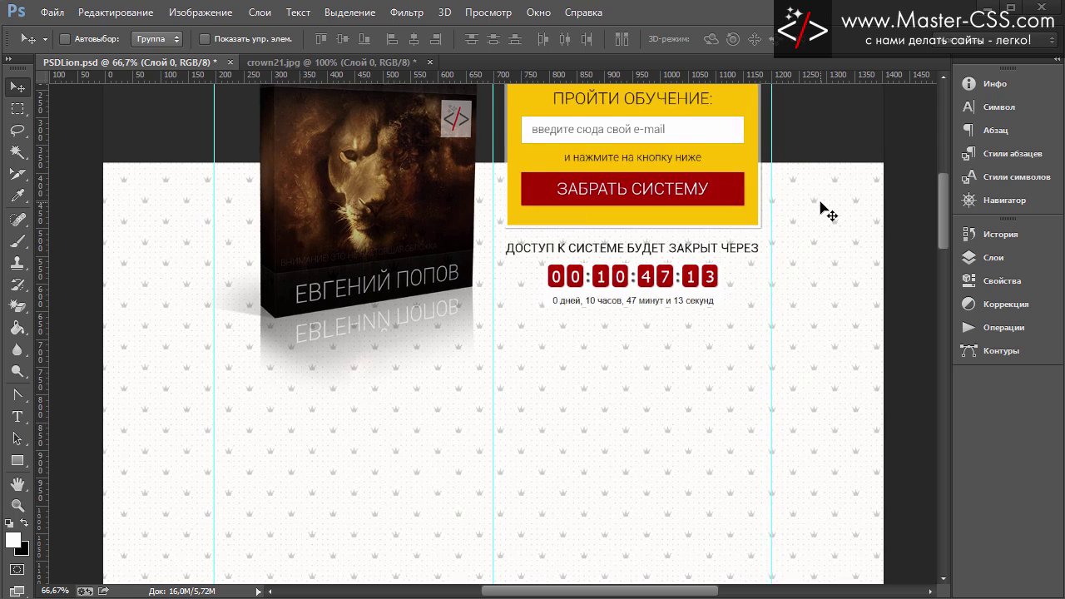
{"action": "key", "text": "ctrl+1"}
{"action": "scroll", "coordinate": [683, 337], "scroll_direction": "up", "scroll_amount": 3}
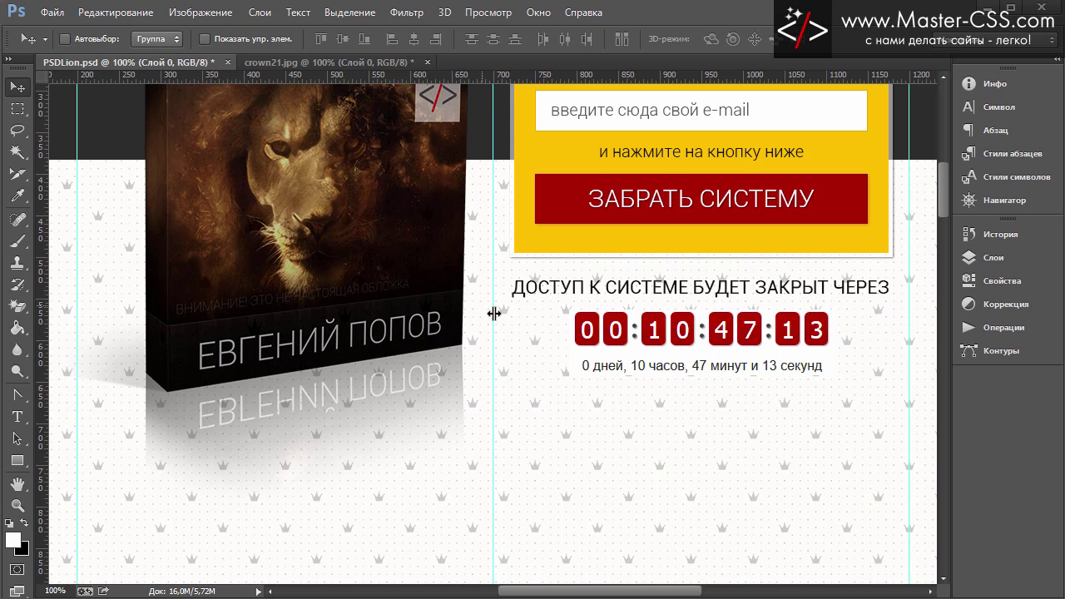
Fade the crown21.jpg tile layer Слой 0 to 10% opacity.
{"action": "left_click", "coordinate": [348, 62]}
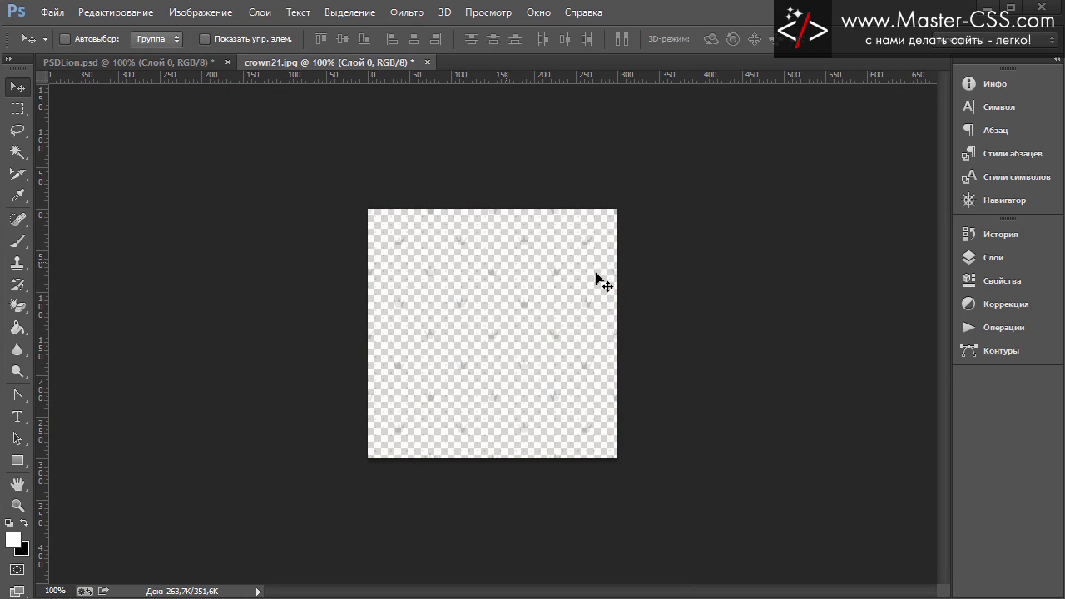
{"action": "left_click", "coordinate": [994, 257]}
{"action": "left_click", "coordinate": [938, 265]}
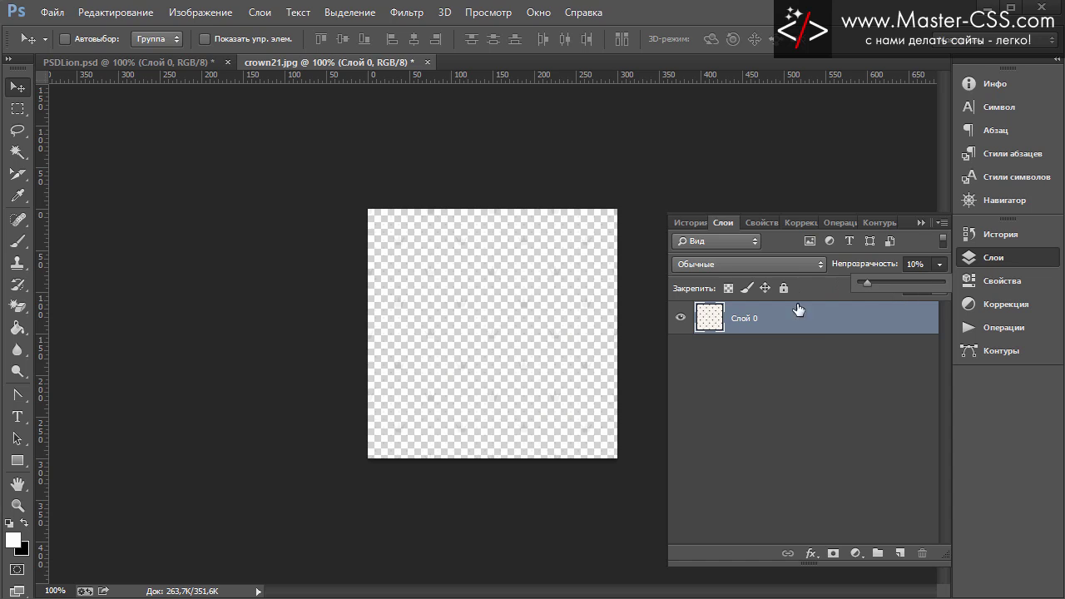
{"action": "left_click", "coordinate": [848, 366]}
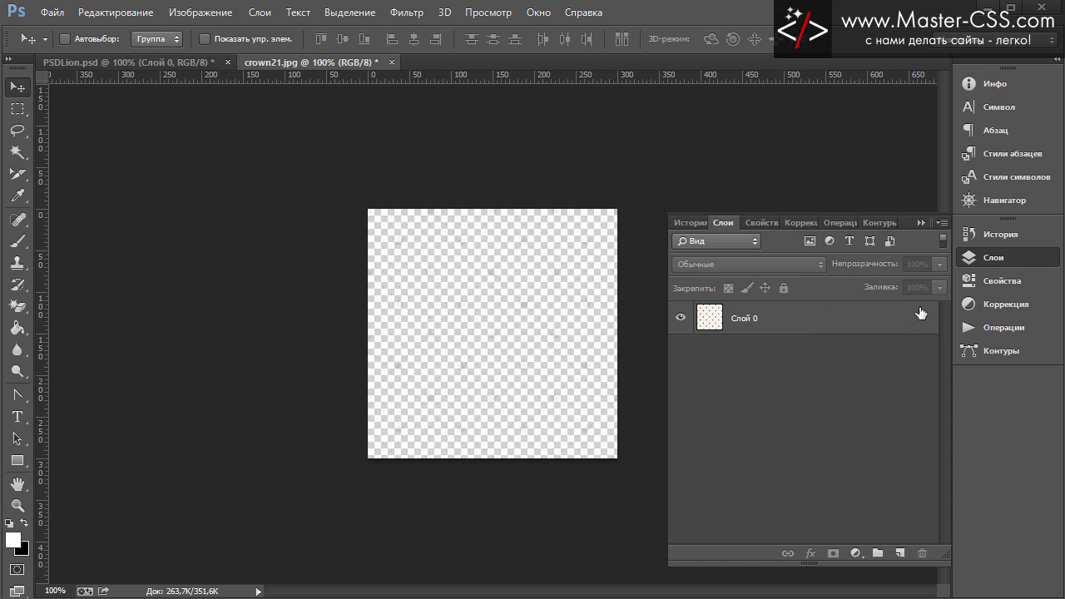
{"action": "left_click", "coordinate": [780, 317]}
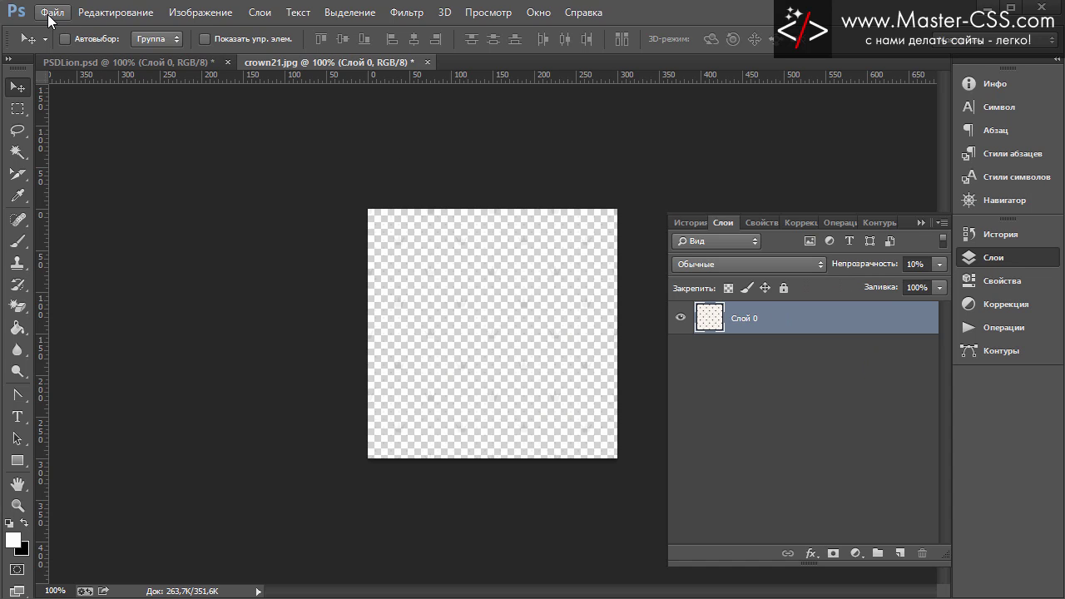
Save the faded tile as a new pattern named crown2.jpg and return to PSDLion.psd.
{"action": "left_click", "coordinate": [85, 15]}
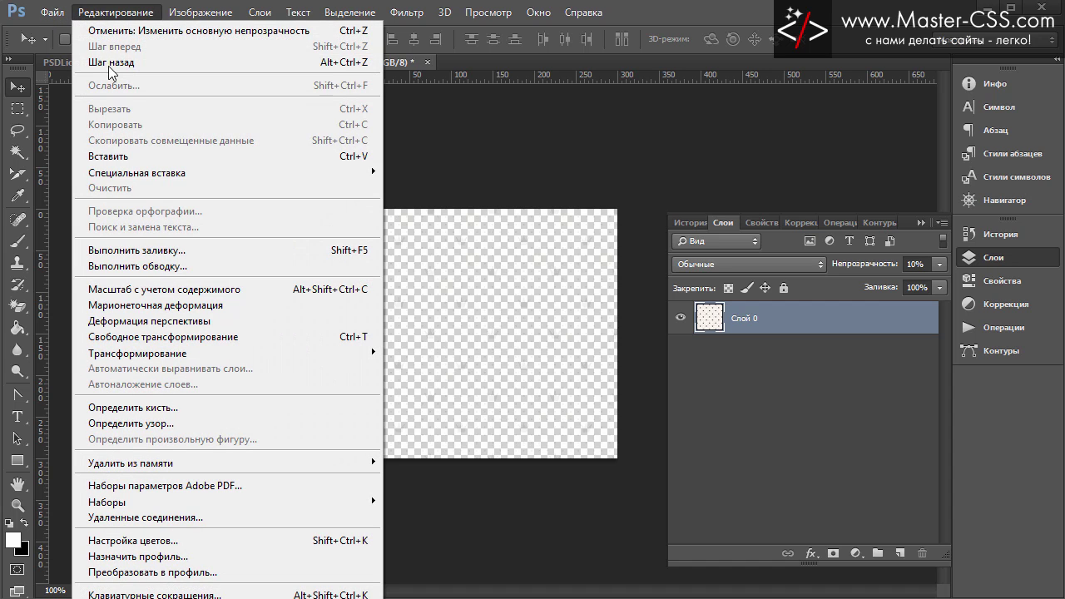
{"action": "left_click", "coordinate": [209, 423]}
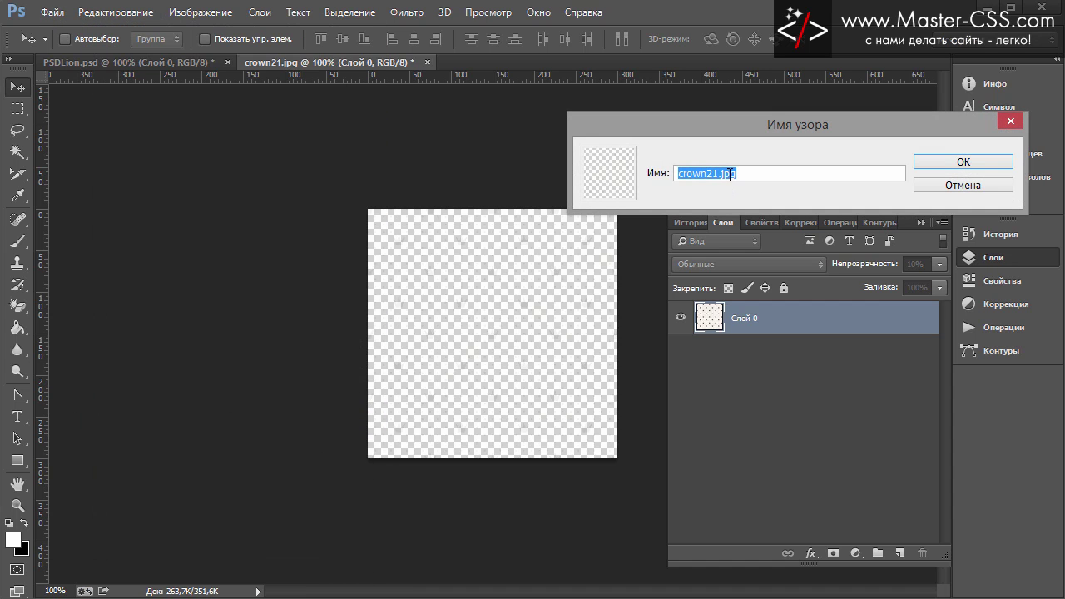
{"action": "left_click", "coordinate": [709, 173]}
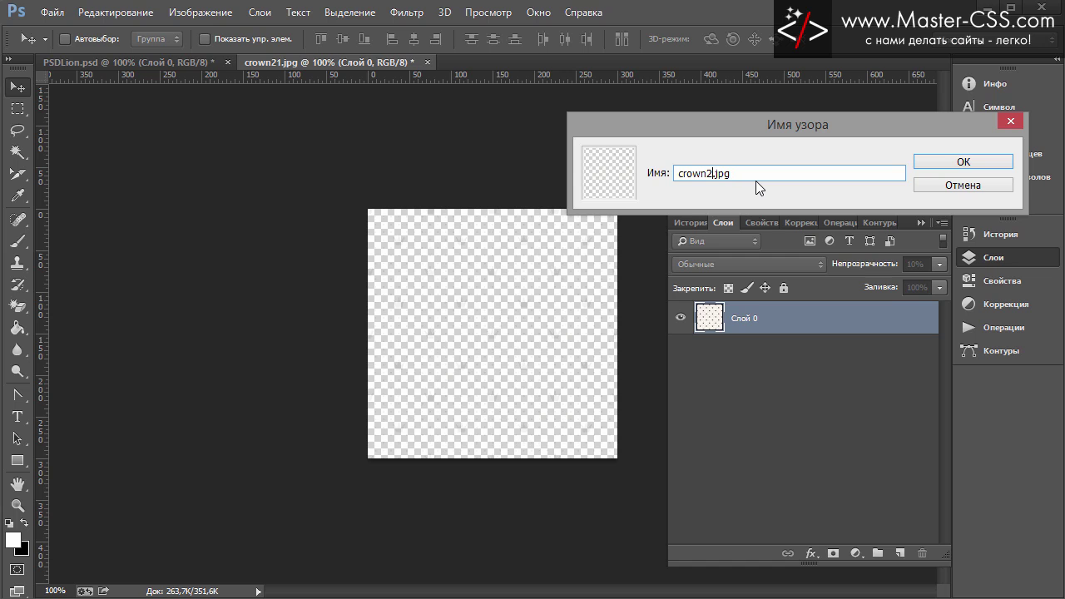
{"action": "left_click", "coordinate": [933, 165]}
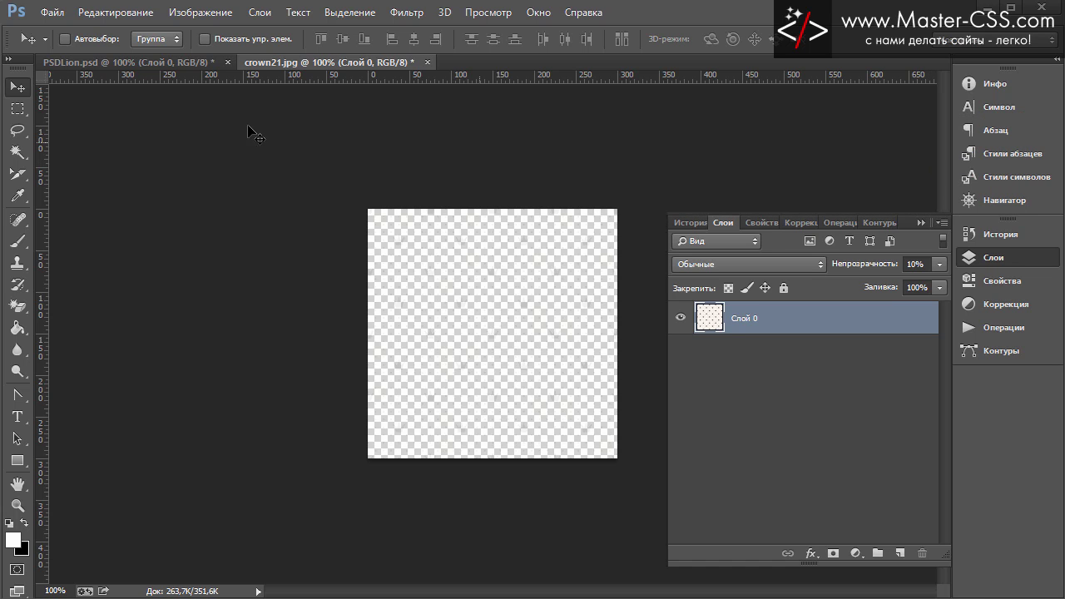
{"action": "left_click", "coordinate": [139, 63]}
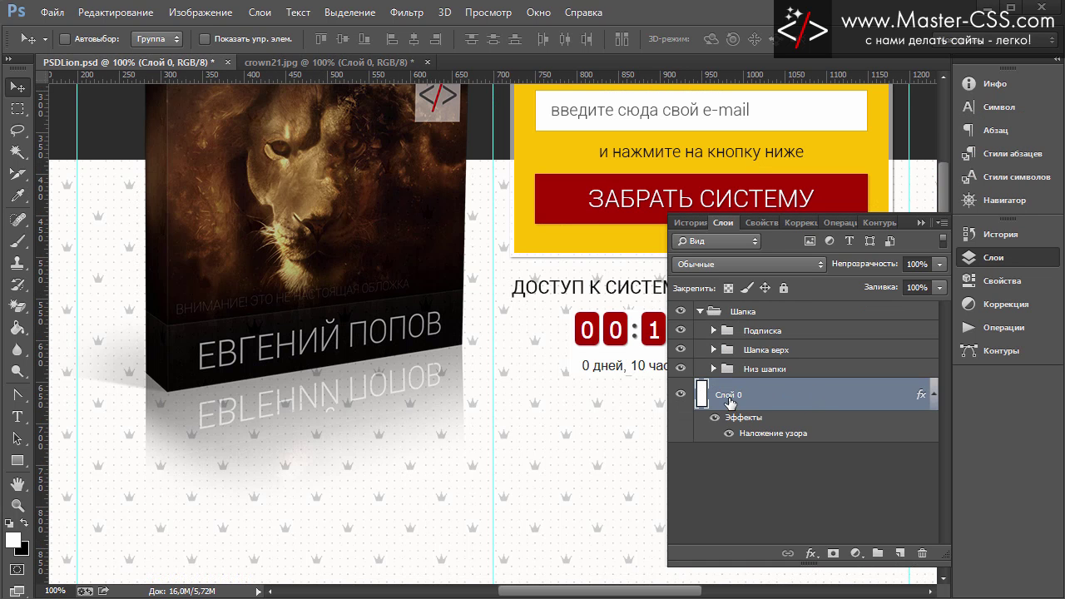
Switch Слой 0's Pattern Overlay to the new crown2.jpg pattern.
{"action": "double_click", "coordinate": [809, 396]}
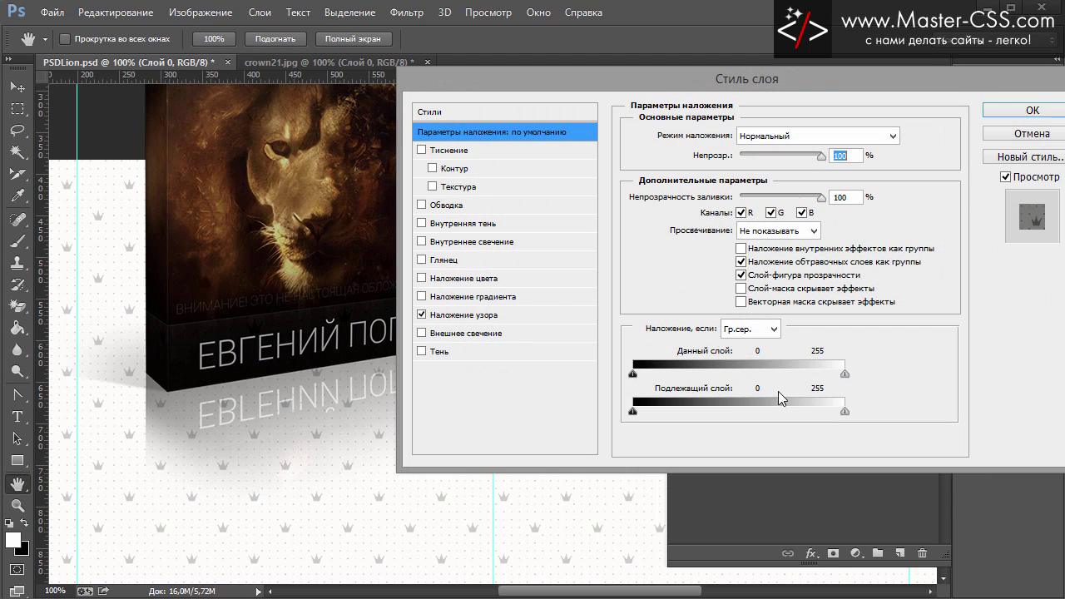
{"action": "left_click", "coordinate": [476, 322]}
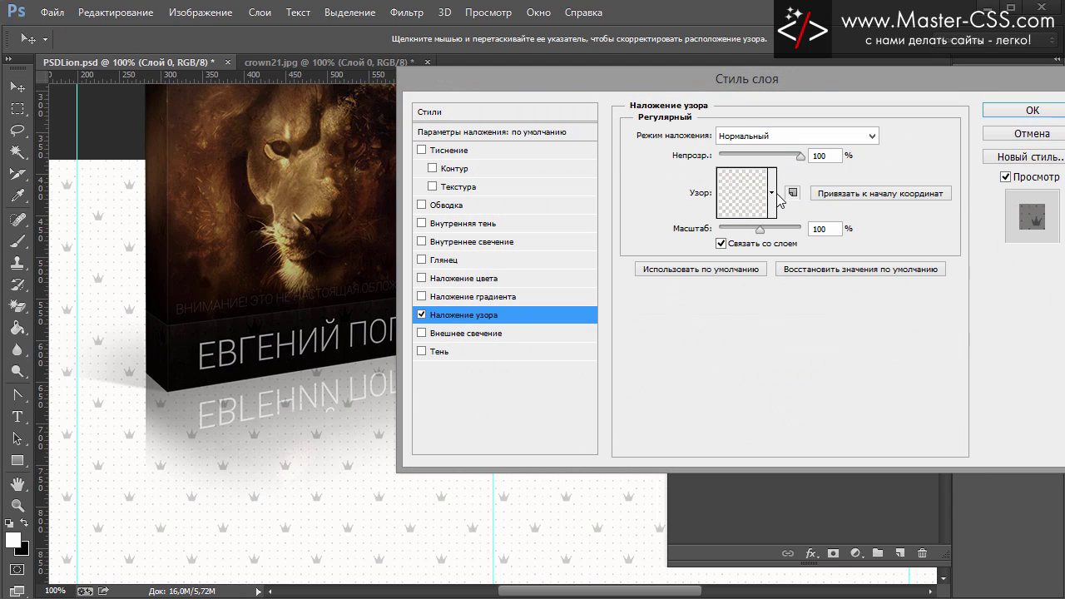
{"action": "left_click", "coordinate": [772, 193]}
{"action": "left_click", "coordinate": [743, 329]}
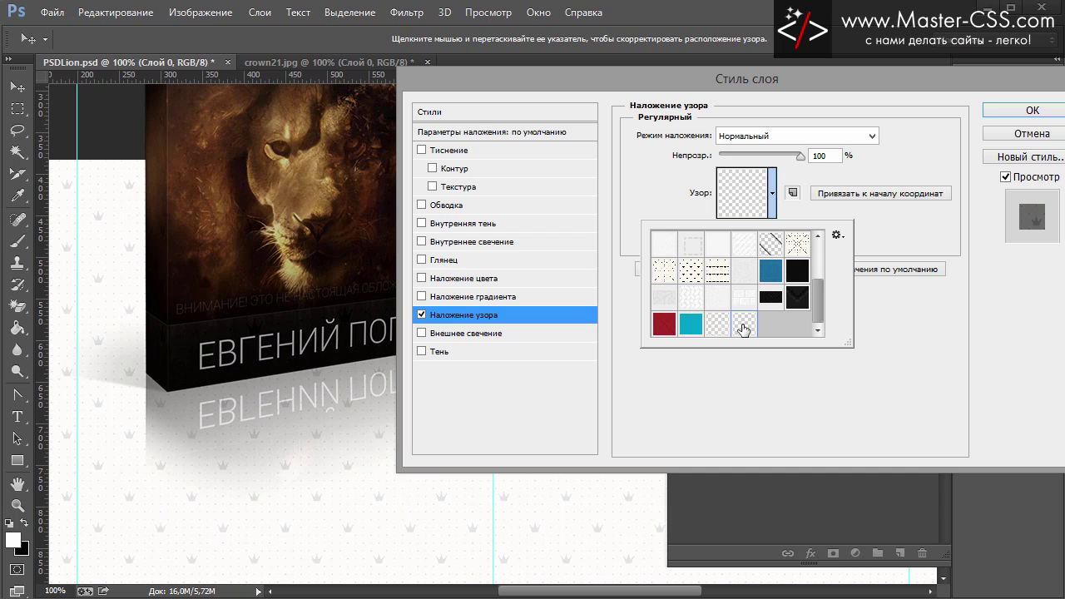
{"action": "left_click", "coordinate": [1012, 117]}
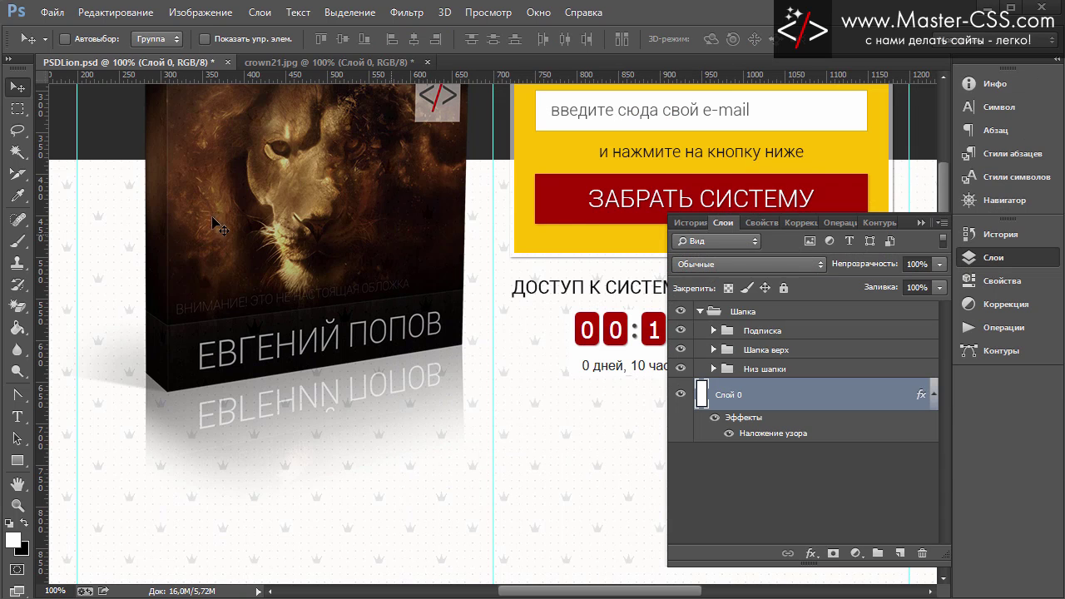
Collapse the Layers panel and scroll the page to check the fainter crown background.
{"action": "left_click", "coordinate": [921, 223]}
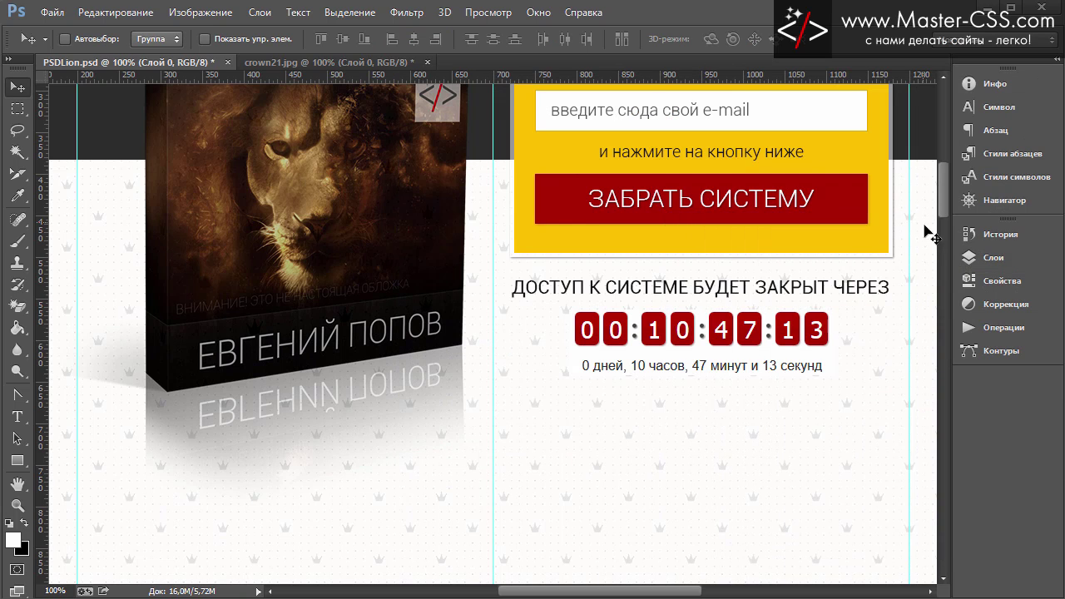
{"action": "left_click_drag", "start_coordinate": [947, 193], "coordinate": [946, 207]}
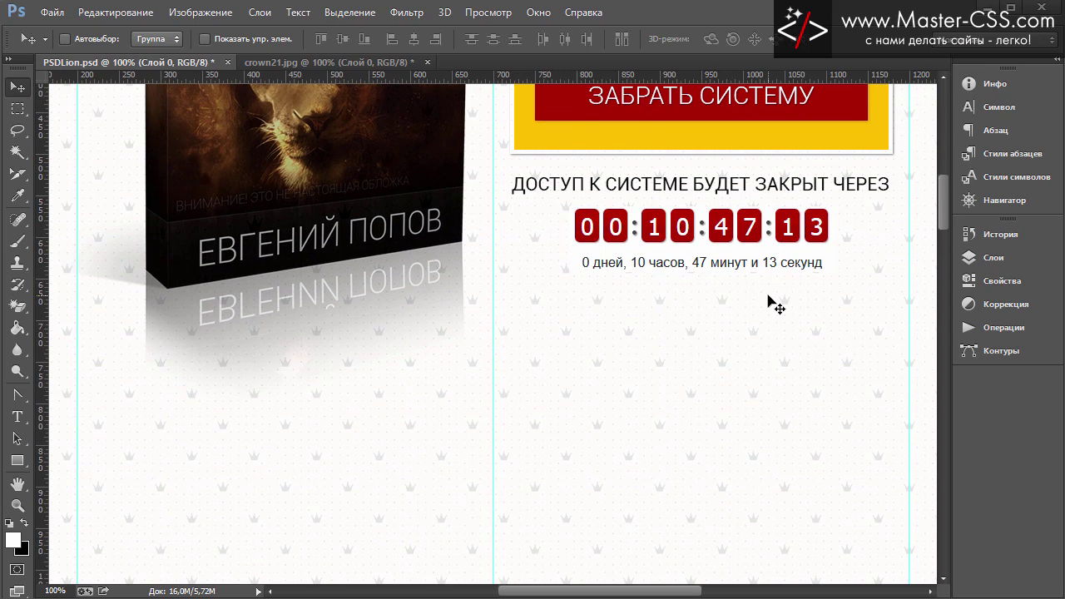
{"action": "scroll", "coordinate": [411, 357], "scroll_direction": "up", "scroll_amount": 4}
{"action": "scroll", "coordinate": [411, 357], "scroll_direction": "up", "scroll_amount": 3}
{"action": "scroll", "coordinate": [420, 358], "scroll_direction": "up", "scroll_amount": 1}
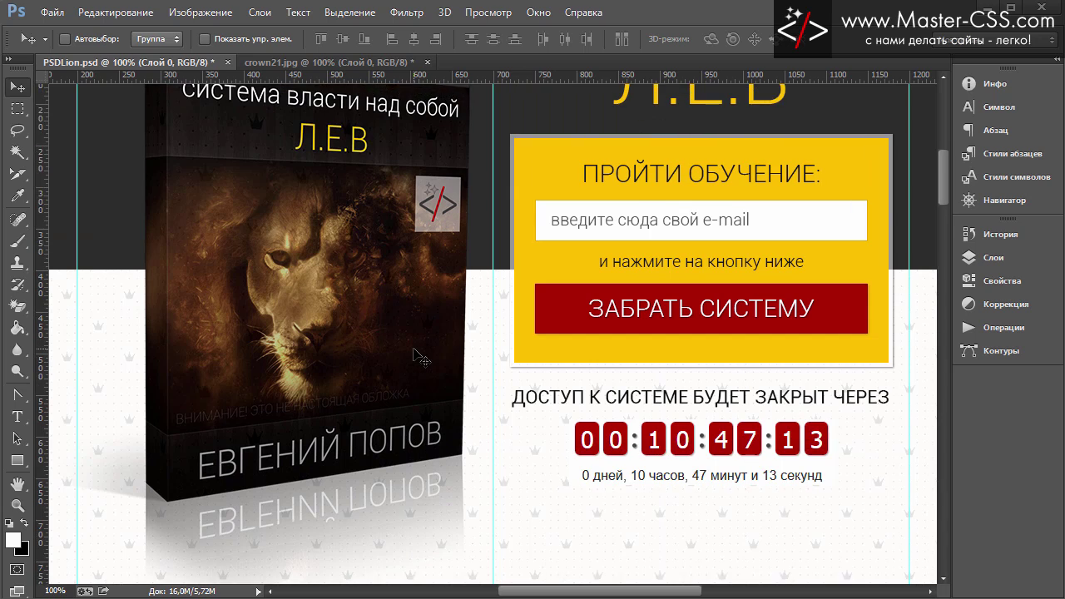
{"action": "scroll", "coordinate": [421, 357], "scroll_direction": "up", "scroll_amount": 1}
{"action": "scroll", "coordinate": [421, 358], "scroll_direction": "down", "scroll_amount": 5}
{"action": "scroll", "coordinate": [494, 349], "scroll_direction": "down", "scroll_amount": 3}
{"action": "scroll", "coordinate": [495, 350], "scroll_direction": "down", "scroll_amount": 2}
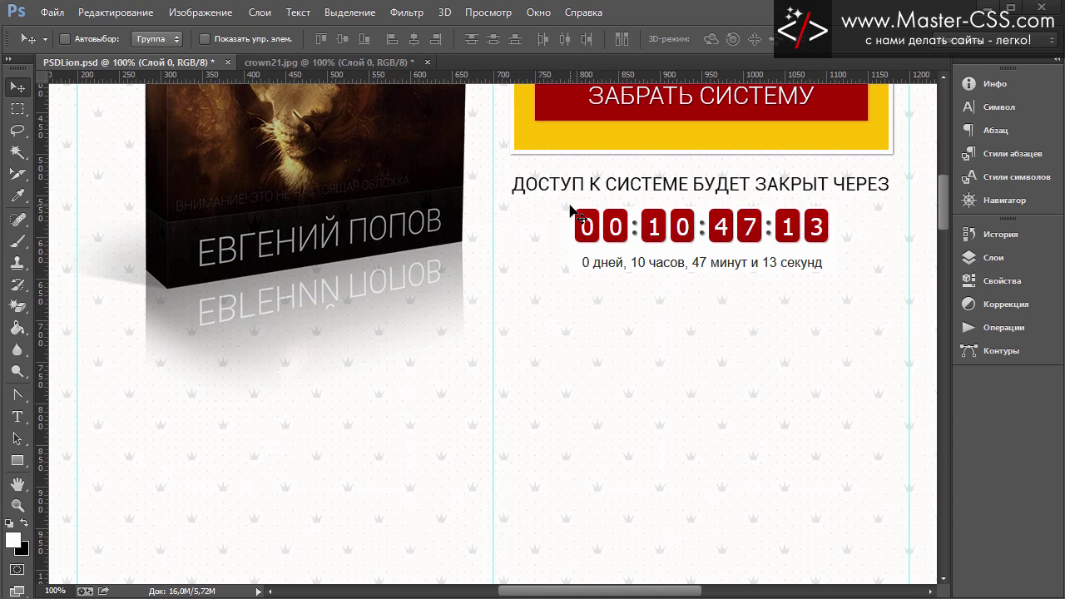
Rename Слой 1 inside the Низ шапки group to таймер.
{"action": "left_click", "coordinate": [1011, 261]}
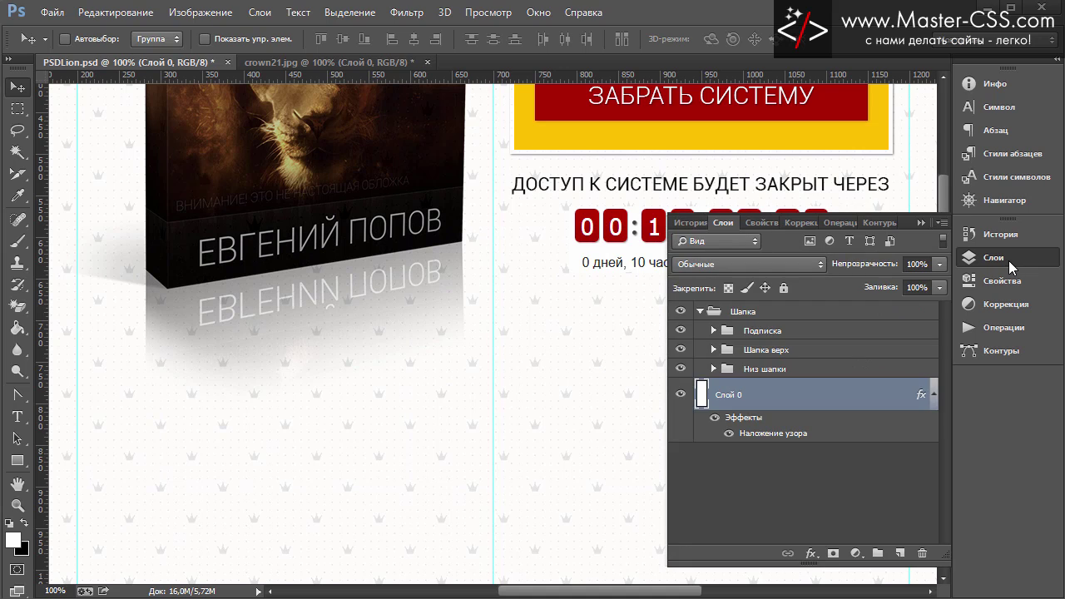
{"action": "left_click", "coordinate": [709, 370]}
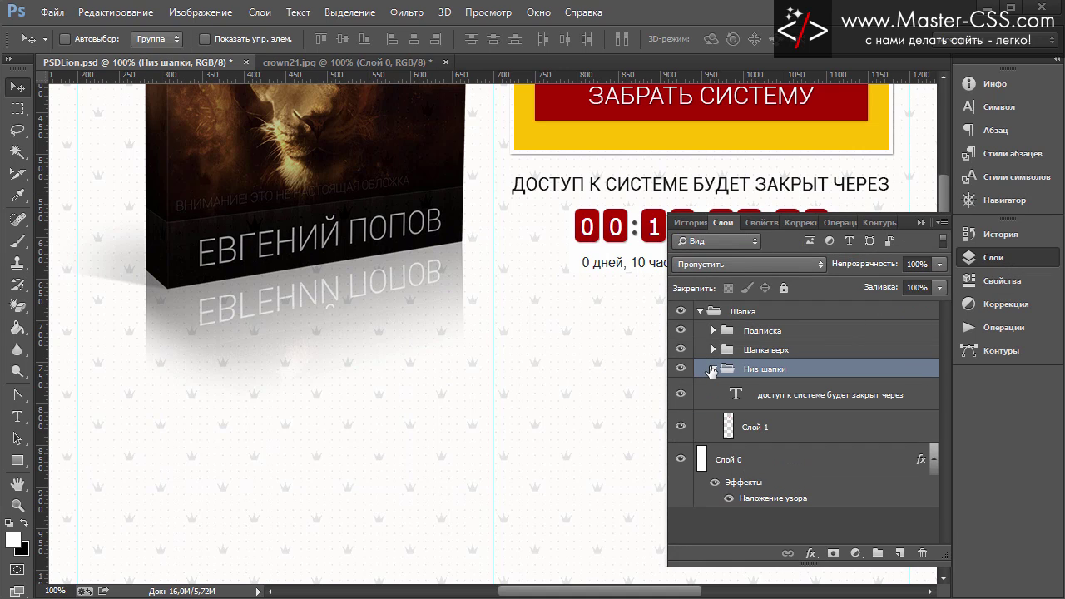
{"action": "left_click", "coordinate": [761, 427]}
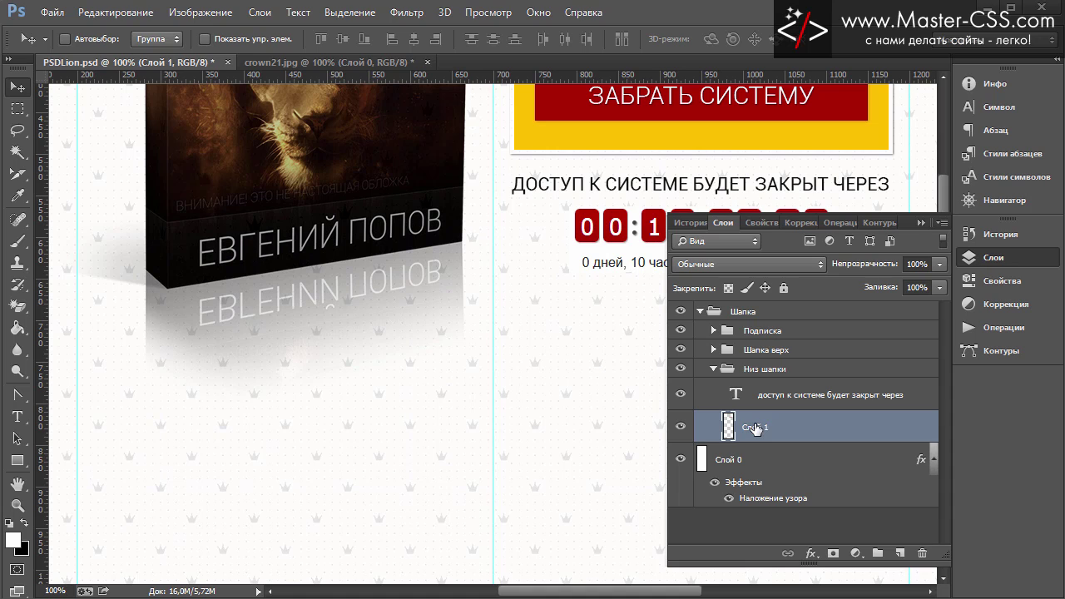
{"action": "double_click", "coordinate": [755, 428]}
{"action": "type", "text": "тайме"}
{"action": "type", "text": "р"}
{"action": "key", "text": "Return"}
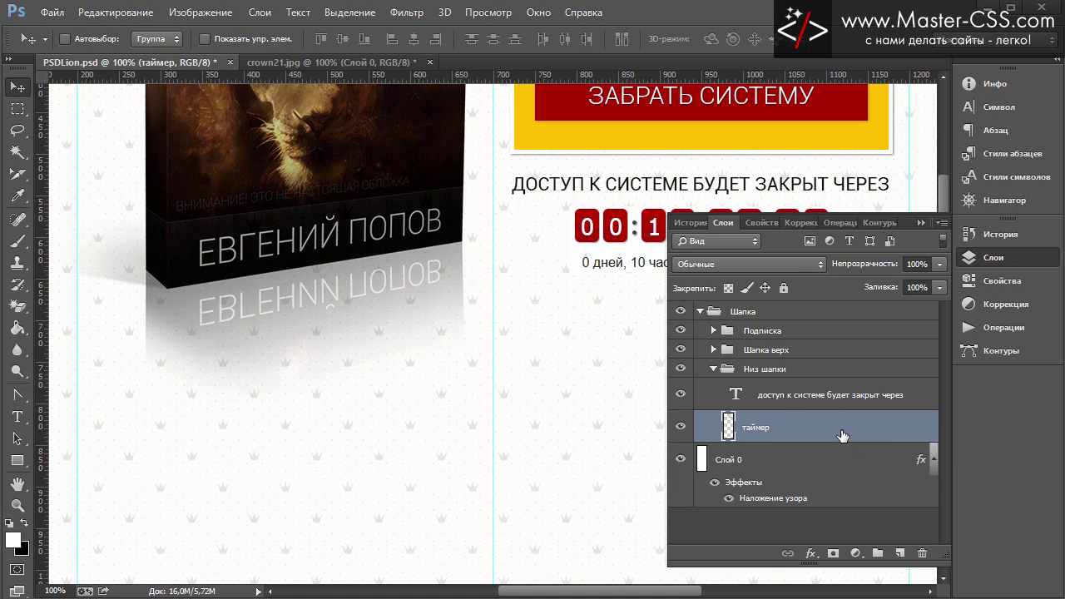
Set the таймер layer's blend mode to Затемнение.
{"action": "left_click", "coordinate": [772, 264]}
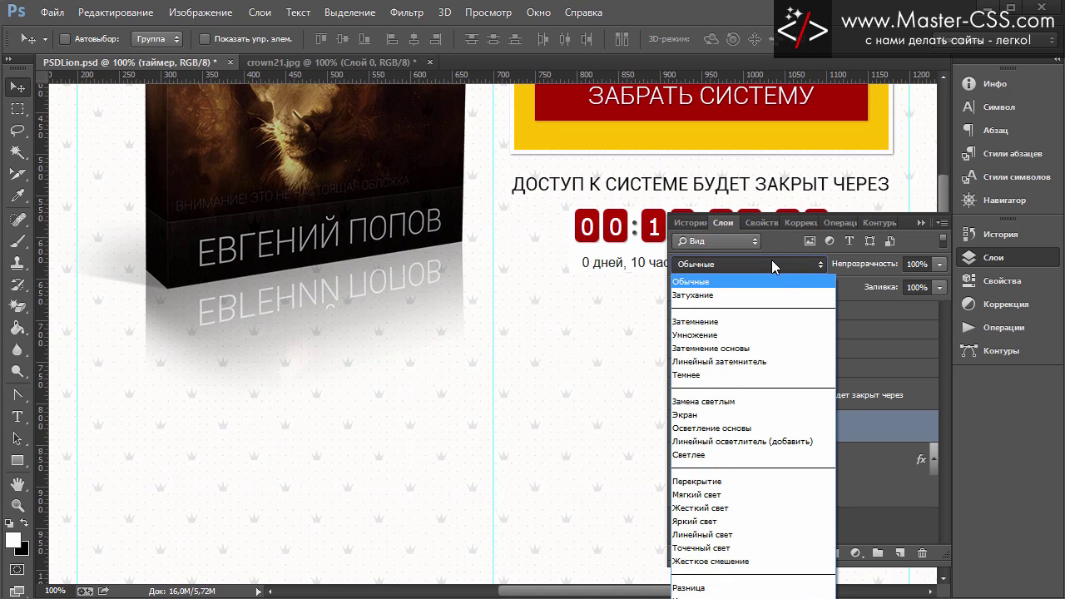
{"action": "left_click", "coordinate": [747, 322]}
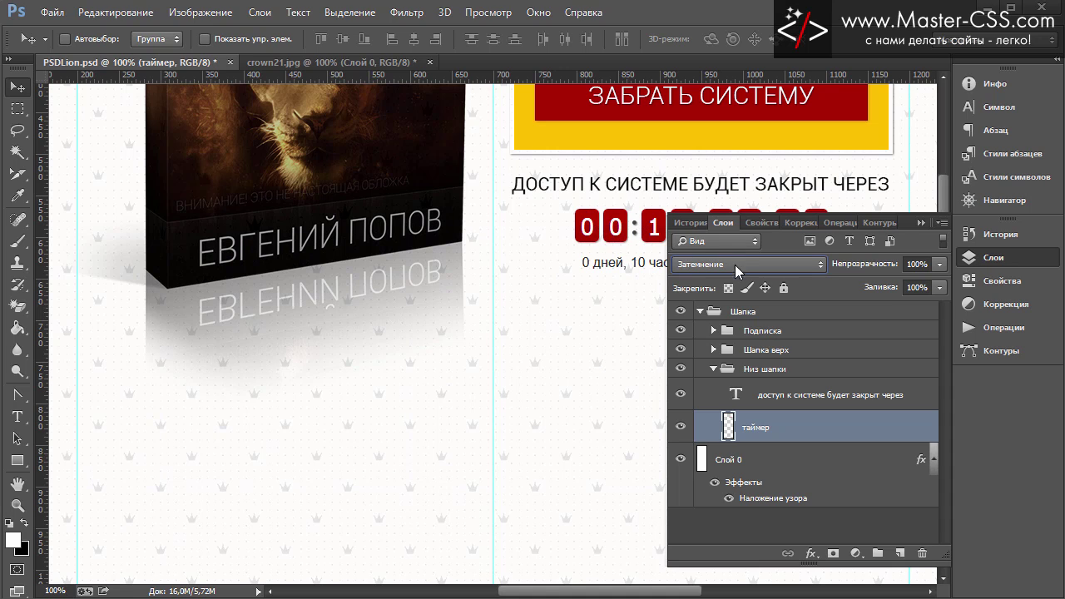
{"action": "left_click", "coordinate": [921, 223]}
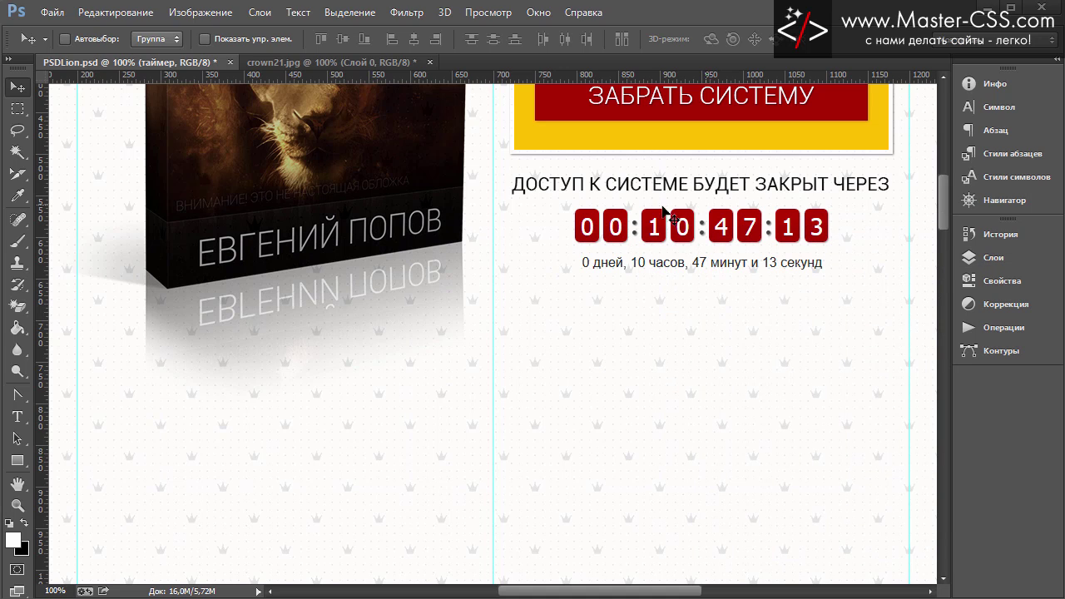
Scroll through the crown-patterned page and zoom out to review it.
{"action": "scroll", "coordinate": [670, 292], "scroll_direction": "down", "scroll_amount": 1}
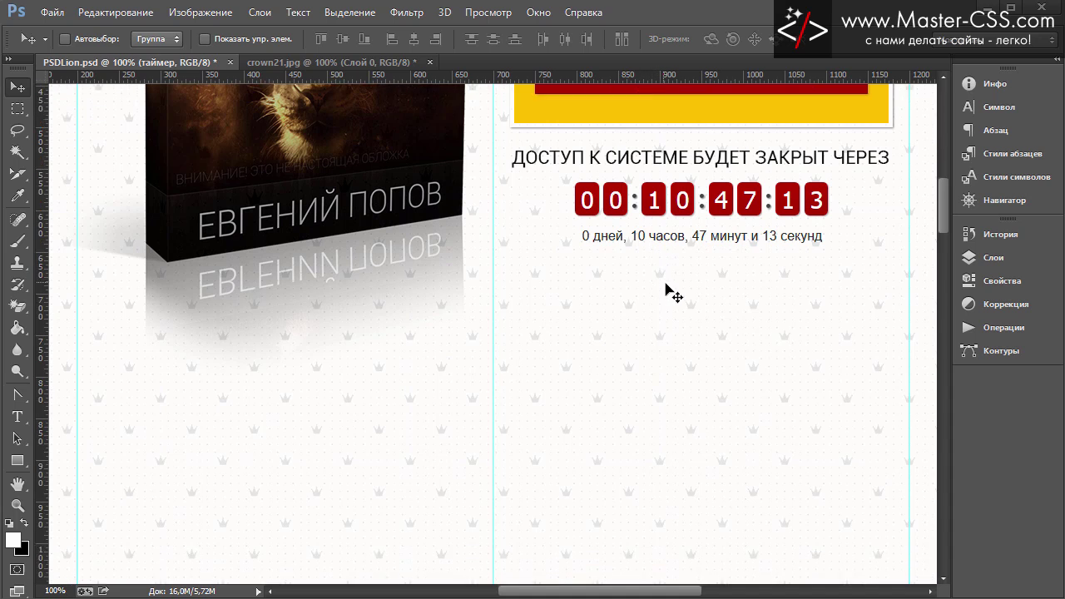
{"action": "scroll", "coordinate": [687, 297], "scroll_direction": "down", "scroll_amount": 3}
{"action": "scroll", "coordinate": [682, 324], "scroll_direction": "down", "scroll_amount": 2}
{"action": "scroll", "coordinate": [682, 324], "scroll_direction": "up", "scroll_amount": 3}
{"action": "scroll", "coordinate": [682, 324], "scroll_direction": "up", "scroll_amount": 5}
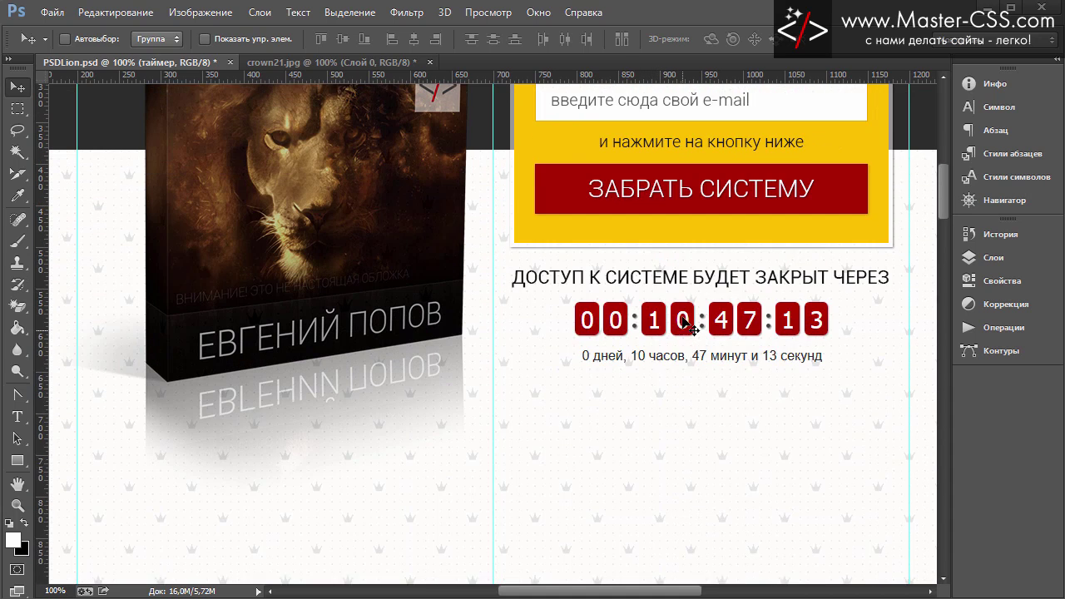
{"action": "scroll", "coordinate": [682, 325], "scroll_direction": "up", "scroll_amount": 4}
{"action": "scroll", "coordinate": [682, 325], "scroll_direction": "up", "scroll_amount": 3}
{"action": "scroll", "coordinate": [683, 324], "scroll_direction": "down", "scroll_amount": 7}
{"action": "scroll", "coordinate": [683, 324], "scroll_direction": "down", "scroll_amount": 1}
{"action": "scroll", "coordinate": [684, 325], "scroll_direction": "down", "scroll_amount": 6}
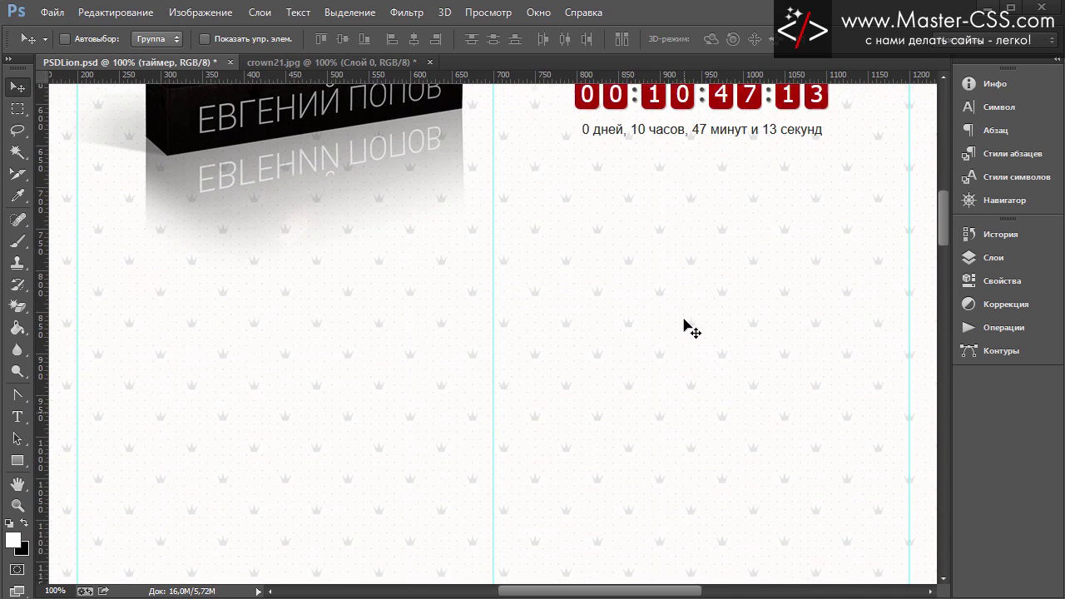
{"action": "scroll", "coordinate": [684, 326], "scroll_direction": "up", "scroll_amount": 4}
{"action": "scroll", "coordinate": [684, 326], "scroll_direction": "up", "scroll_amount": 6}
{"action": "scroll", "coordinate": [684, 326], "scroll_direction": "up", "scroll_amount": 5}
{"action": "scroll", "coordinate": [683, 326], "scroll_direction": "up", "scroll_amount": 1}
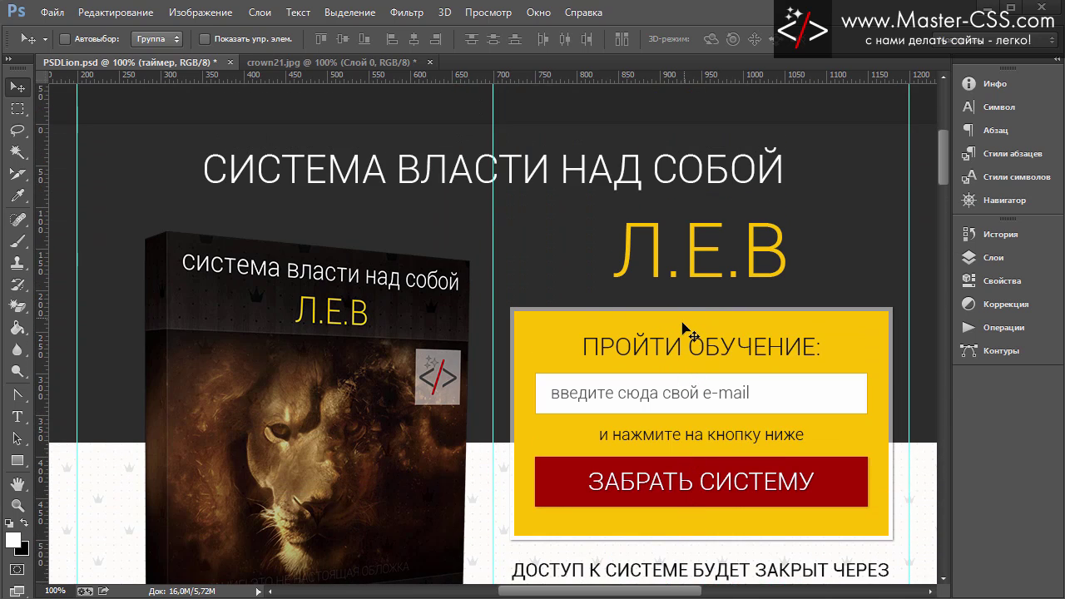
{"action": "scroll", "coordinate": [683, 328], "scroll_direction": "down", "scroll_amount": 3}
{"action": "scroll", "coordinate": [684, 329], "scroll_direction": "up", "scroll_amount": 1}
{"action": "scroll", "coordinate": [684, 330], "scroll_direction": "down", "scroll_amount": 2}
{"action": "scroll", "coordinate": [684, 330], "scroll_direction": "down", "scroll_amount": 1}
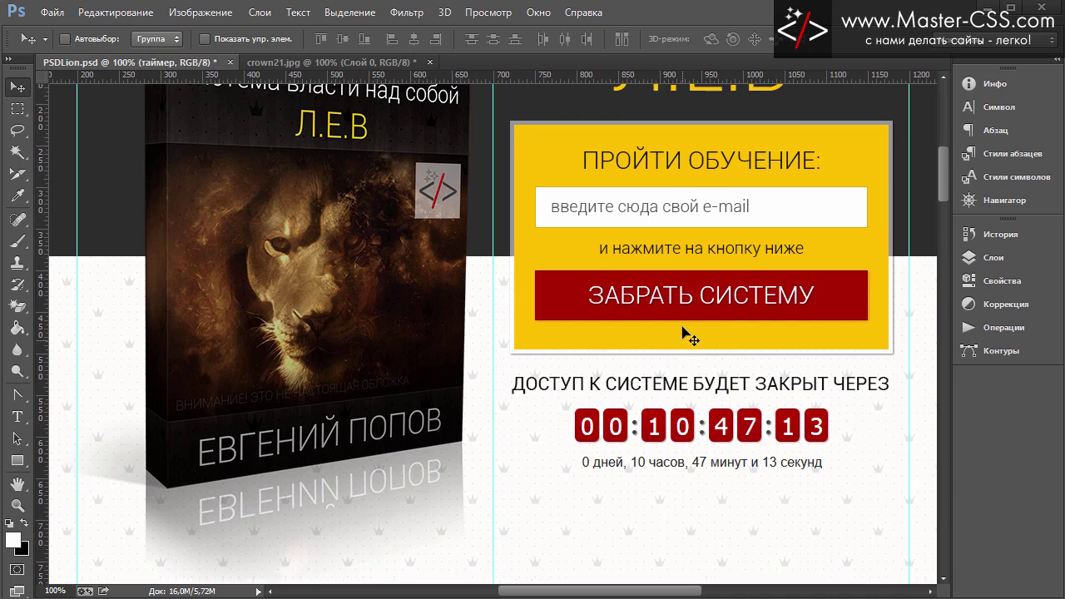
{"action": "scroll", "coordinate": [684, 331], "scroll_direction": "up", "scroll_amount": 4}
{"action": "key", "text": "ctrl+minus"}
{"action": "key", "text": "ctrl+minus"}
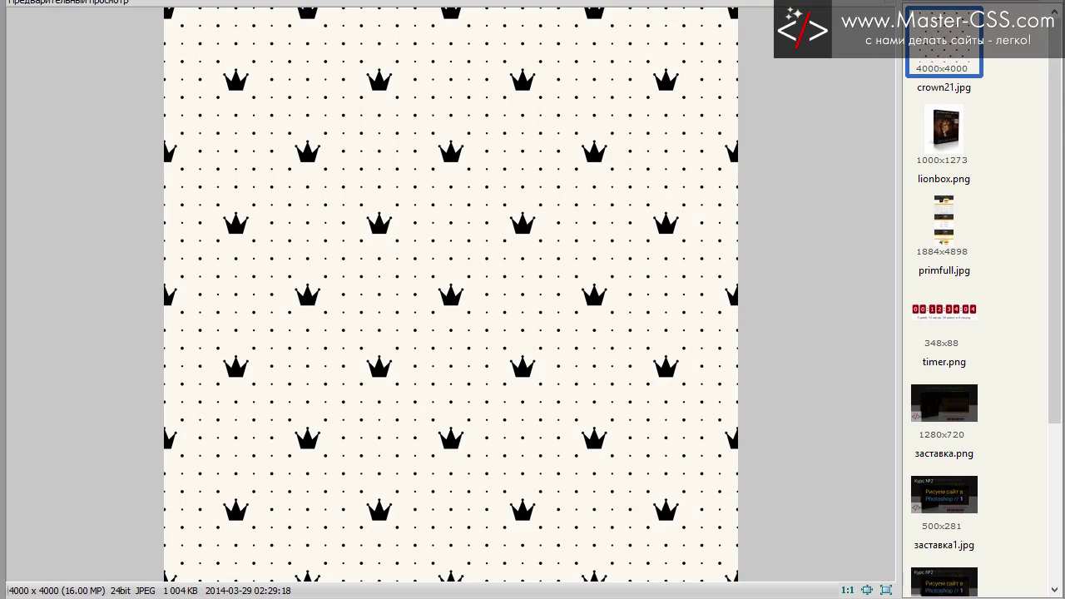
Preview the primfull.jpg landing-page mockup in FastStone, then return to Photoshop.
{"action": "left_click", "coordinate": [954, 215]}
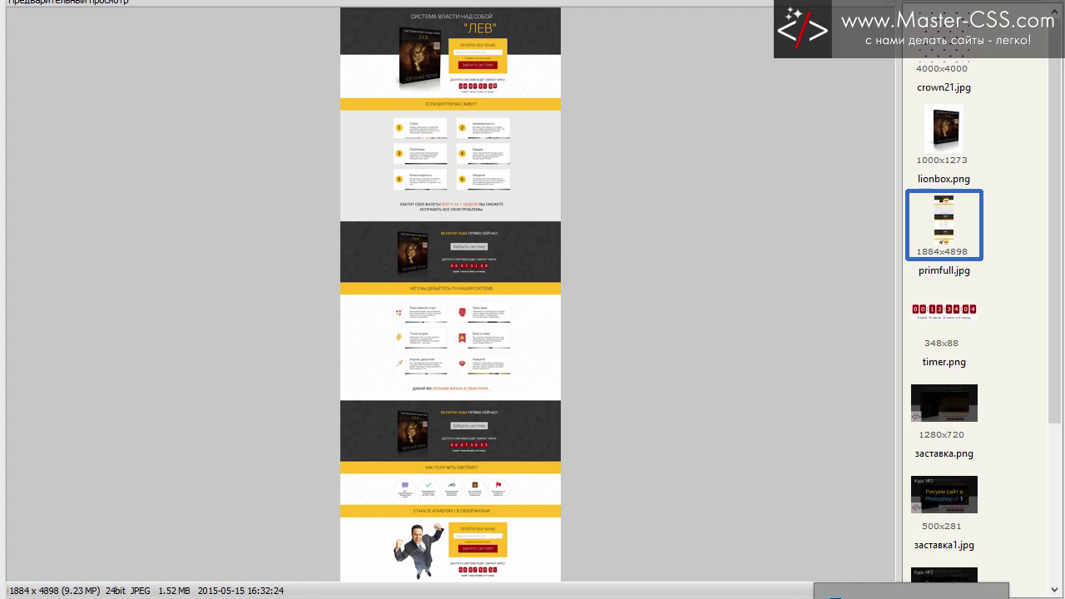
{"action": "left_click", "coordinate": [834, 592]}
Draw a full-width 1564×100 px black rectangle below the timer.
{"action": "scroll", "coordinate": [605, 441], "scroll_direction": "down", "scroll_amount": 3}
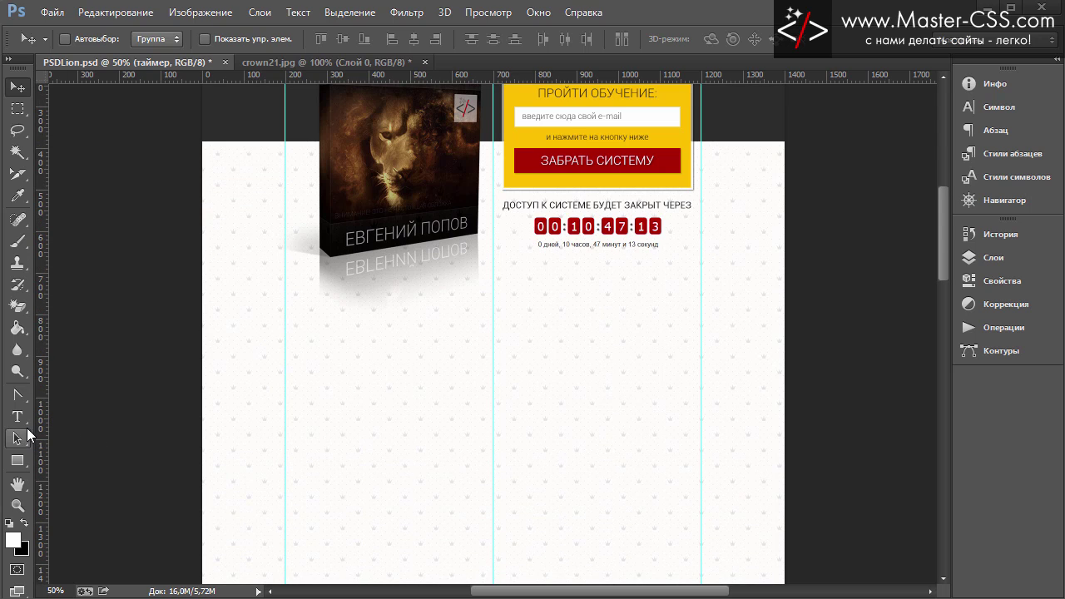
{"action": "left_click", "coordinate": [19, 461]}
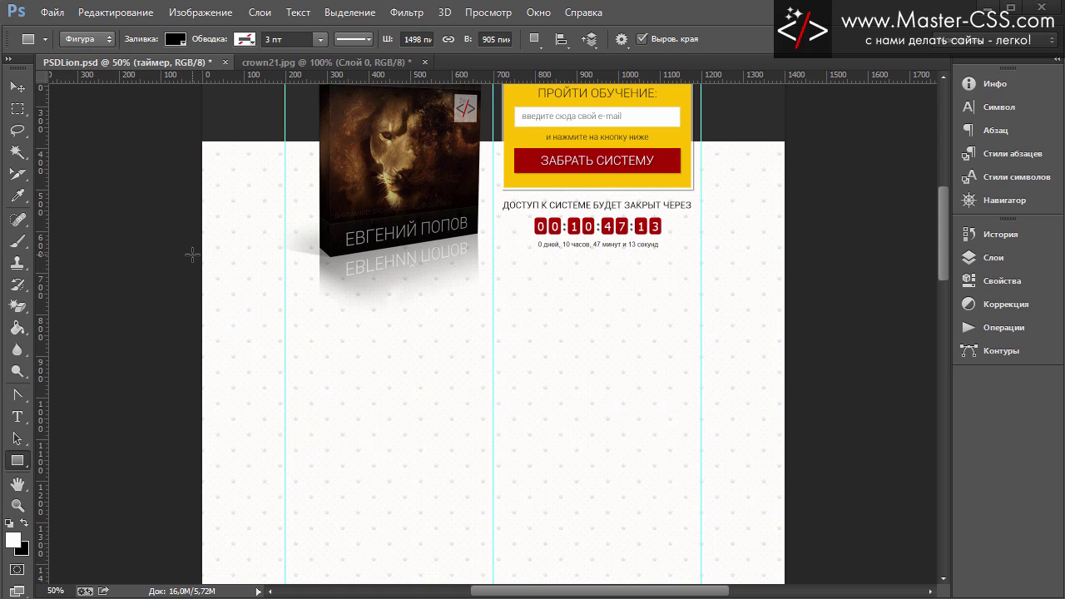
{"action": "left_click_drag", "start_coordinate": [177, 267], "coordinate": [828, 309]}
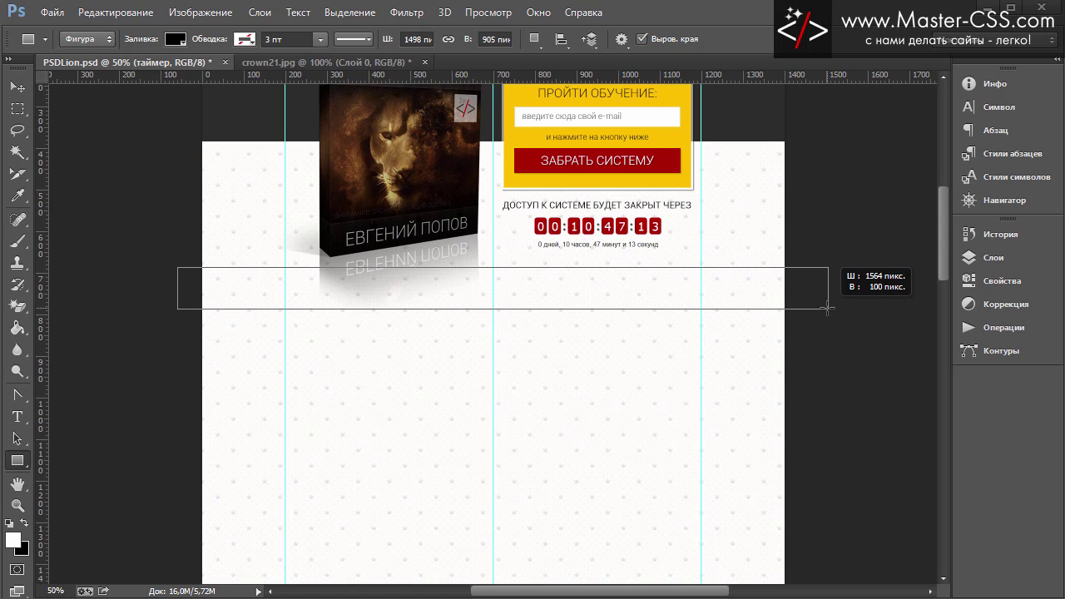
{"action": "left_click_drag", "start_coordinate": [828, 309], "coordinate": [828, 309]}
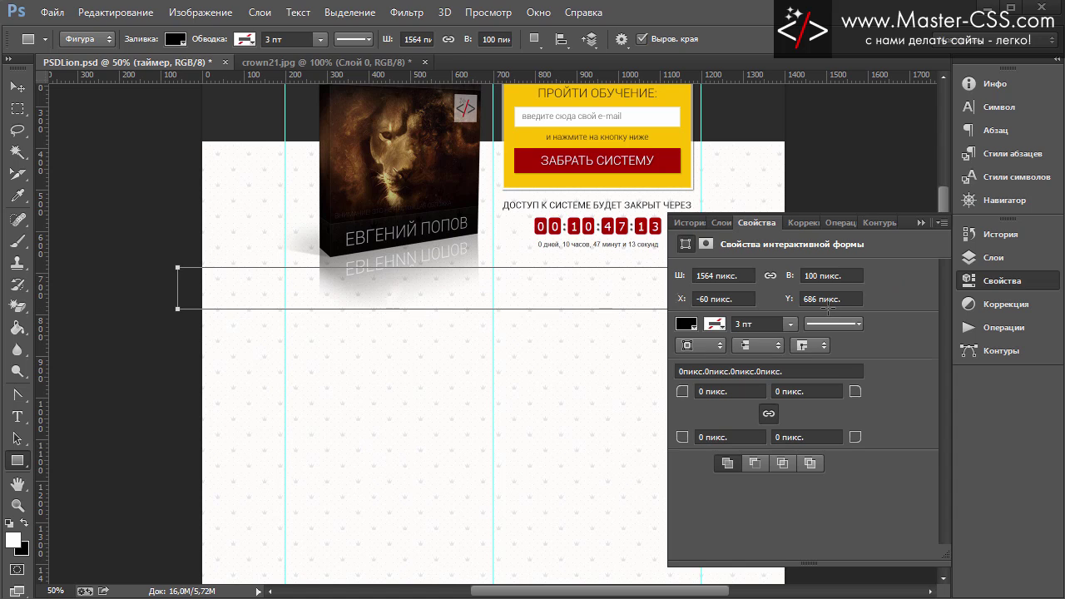
{"action": "left_click", "coordinate": [919, 222]}
Move Прямоугольник 1 above the Шапка group, collapse Шапка, and check the reference's yellow band.
{"action": "left_click", "coordinate": [16, 86]}
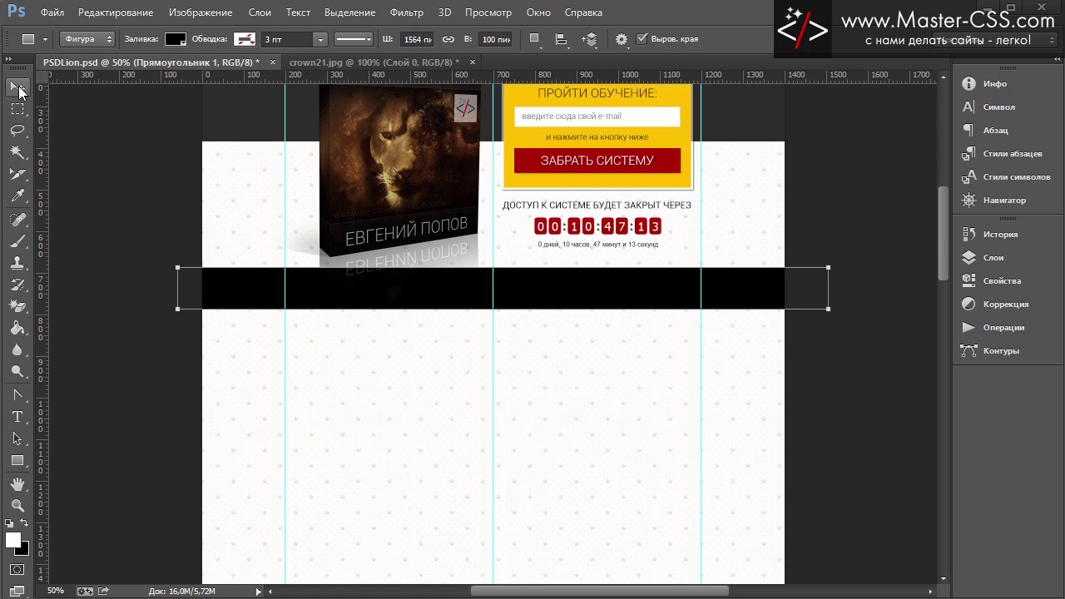
{"action": "scroll", "coordinate": [191, 325], "scroll_direction": "up", "scroll_amount": 1}
{"action": "scroll", "coordinate": [197, 331], "scroll_direction": "up", "scroll_amount": 2}
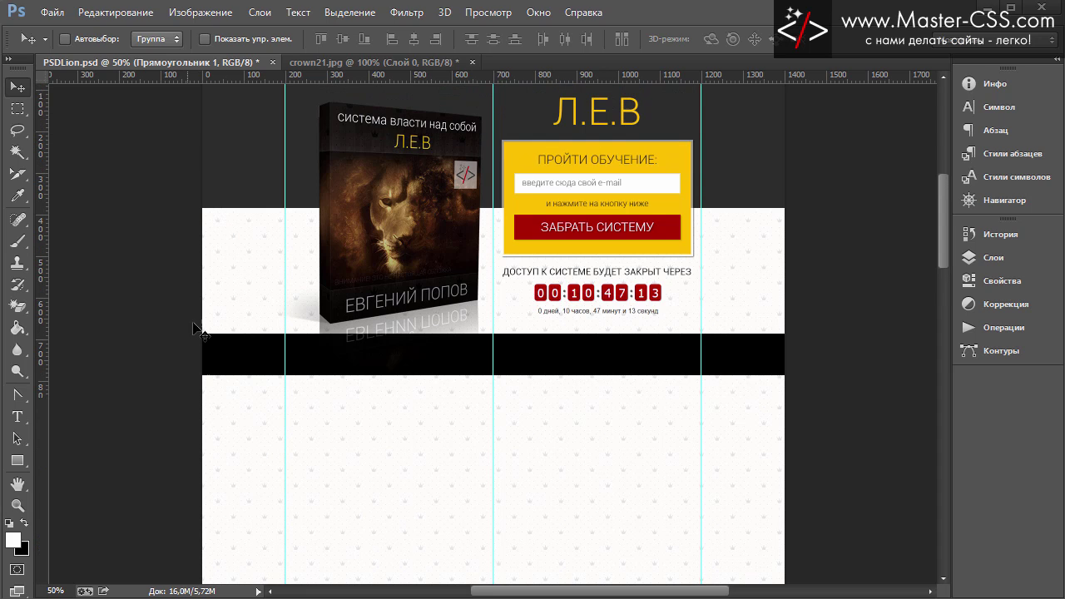
{"action": "left_click", "coordinate": [989, 258]}
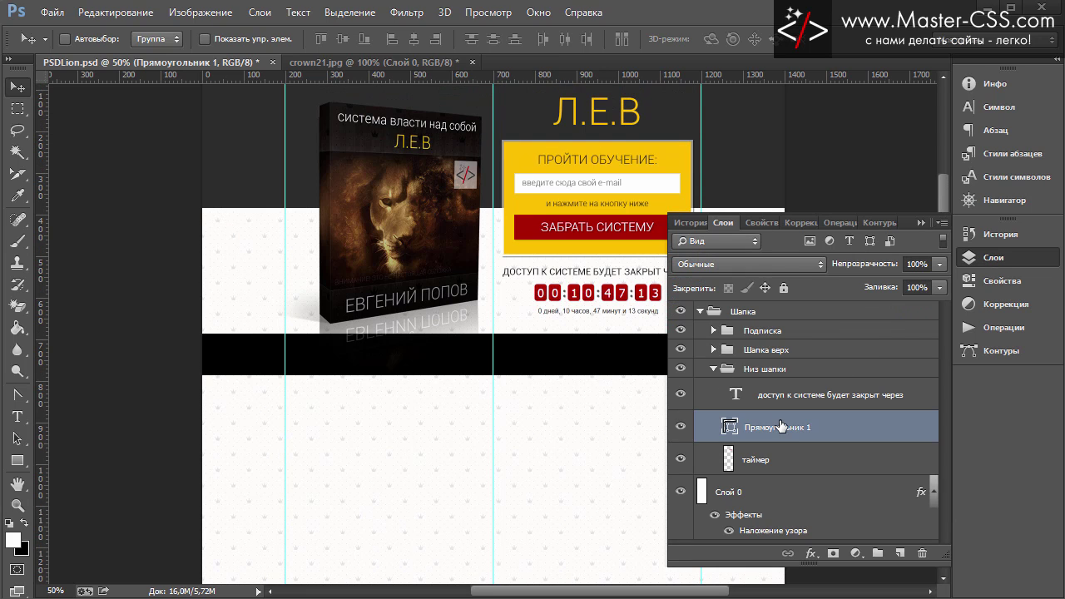
{"action": "mouse_move", "coordinate": [774, 427]}
{"action": "left_mouse_down"}
{"action": "mouse_move", "coordinate": [770, 301]}
{"action": "mouse_move", "coordinate": [764, 308]}
{"action": "left_mouse_up"}
{"action": "left_click", "coordinate": [714, 401]}
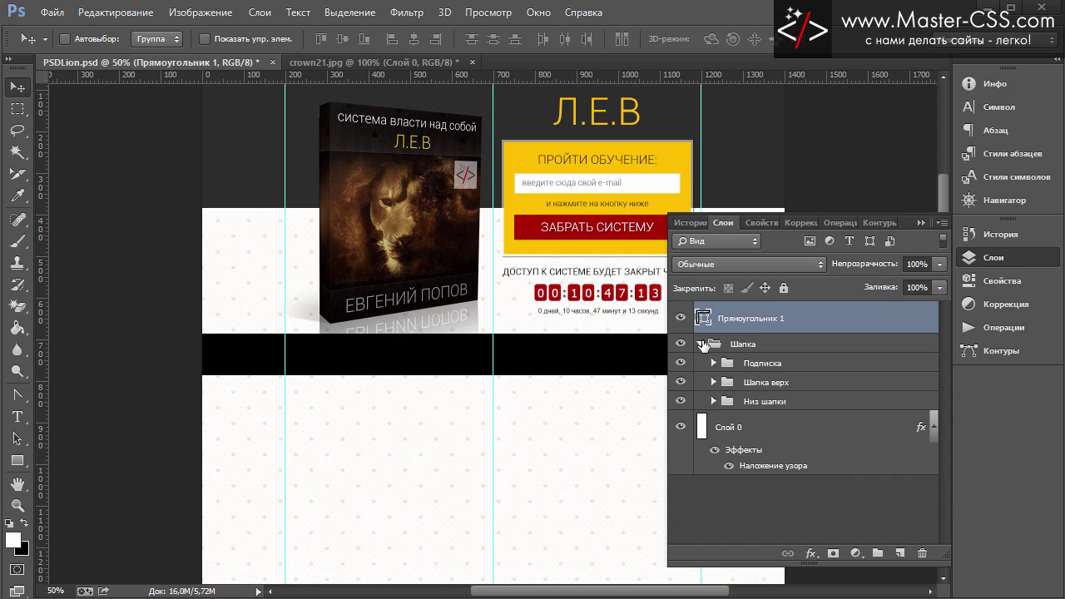
{"action": "left_click", "coordinate": [700, 343]}
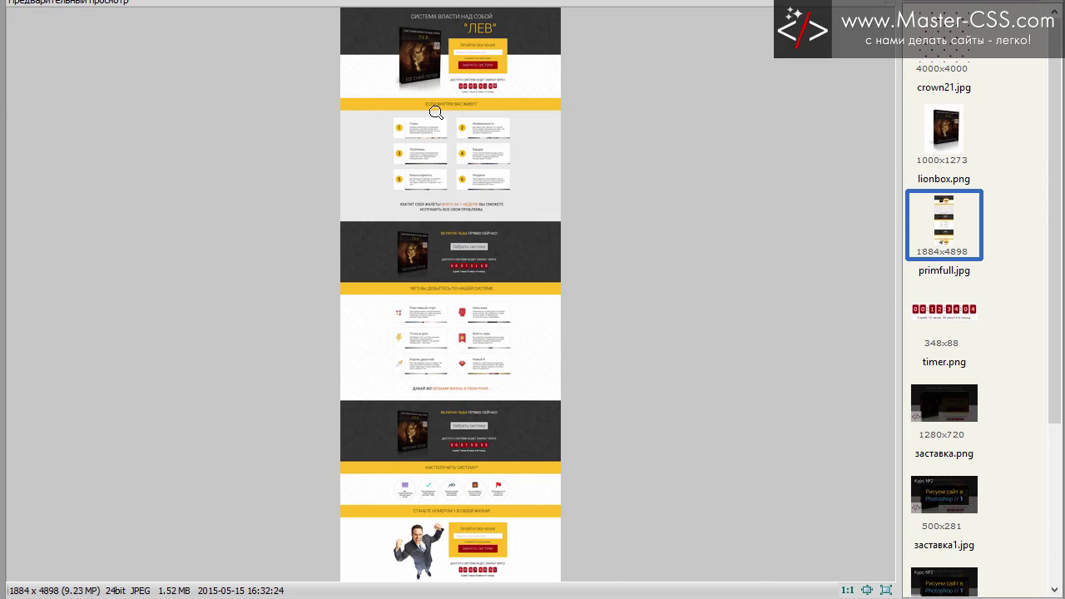
{"action": "left_click", "coordinate": [436, 112]}
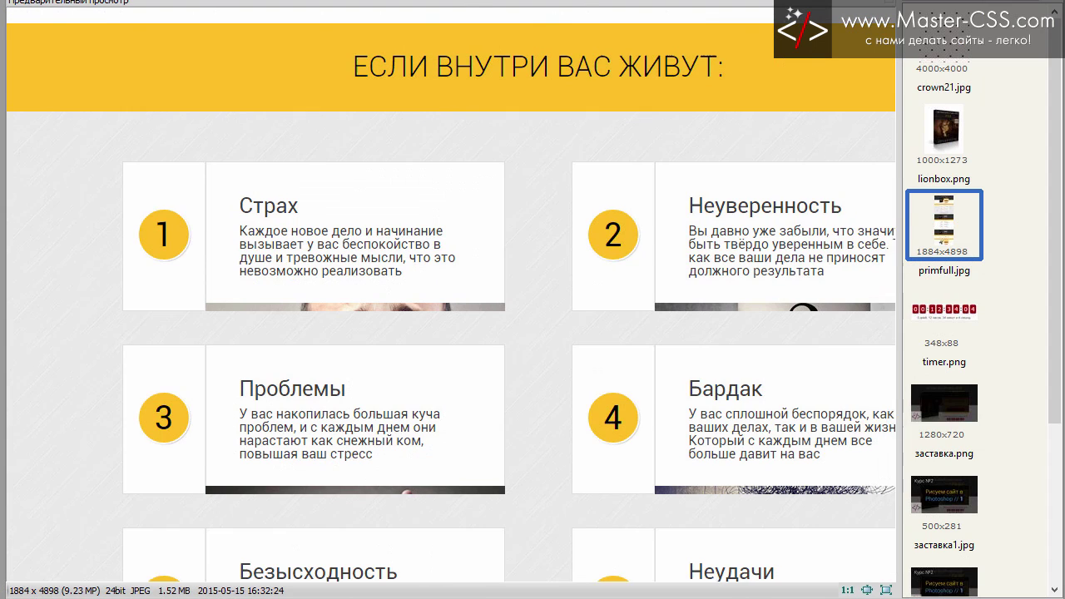
{"action": "key", "text": "/"}
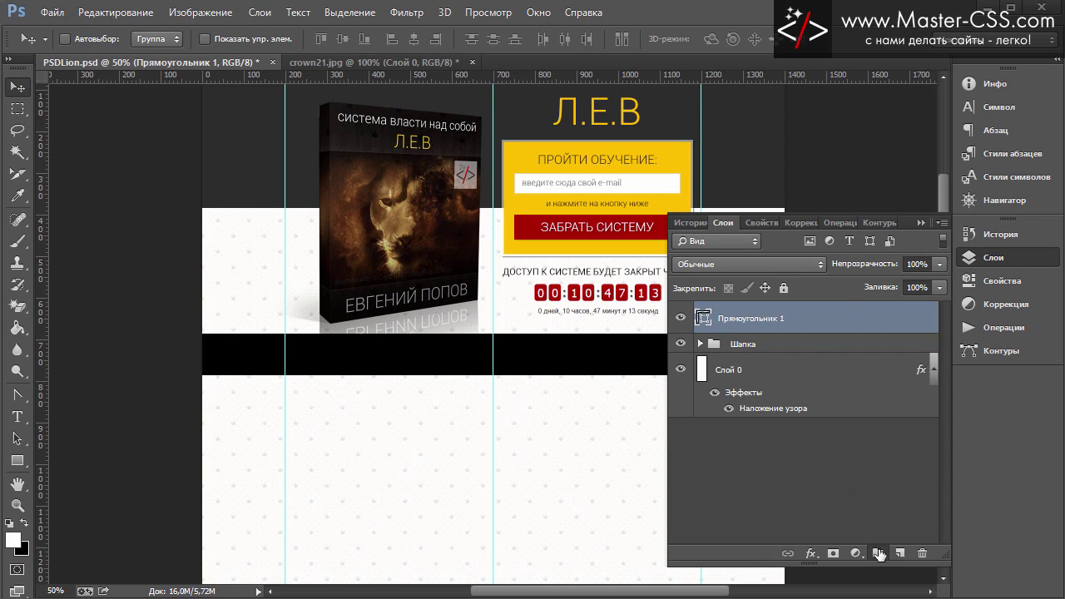
Create a new layer group named Сомнения.
{"action": "left_click", "coordinate": [878, 552]}
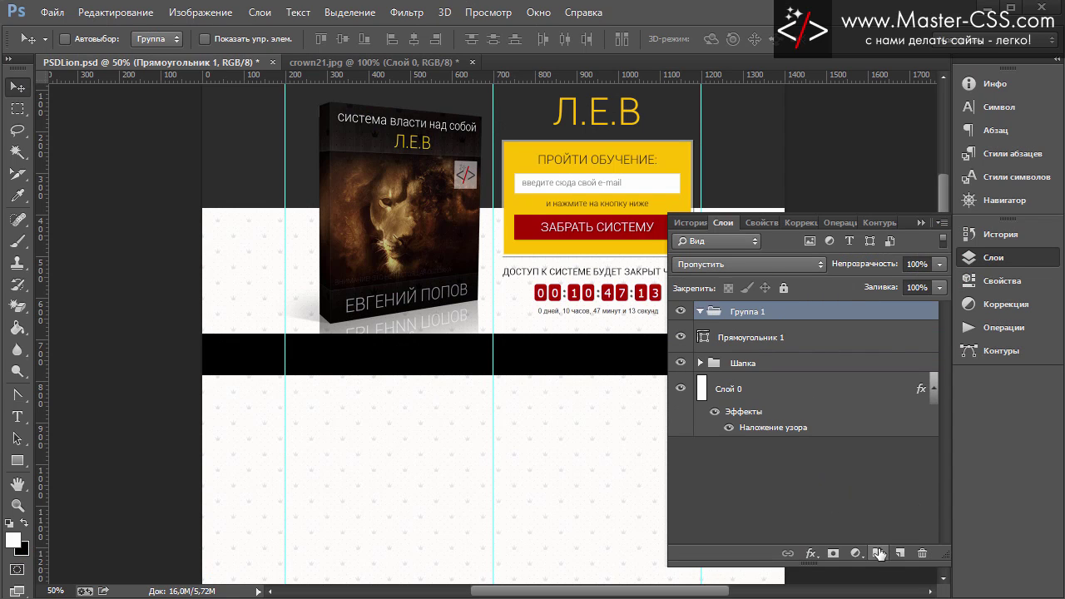
{"action": "double_click", "coordinate": [741, 312]}
{"action": "type", "text": "с"}
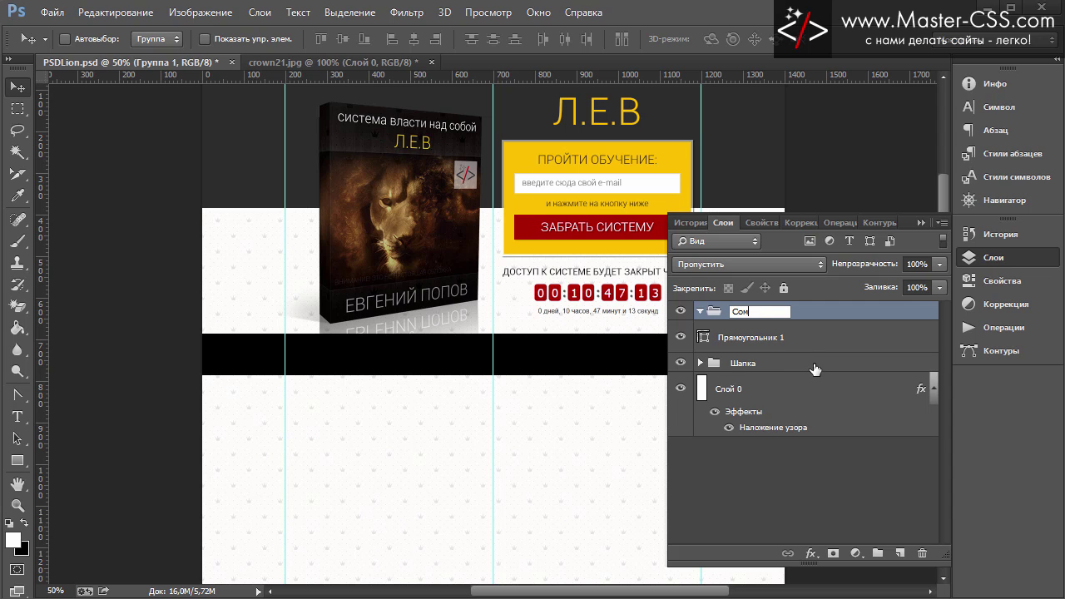
{"action": "type", "text": "я"}
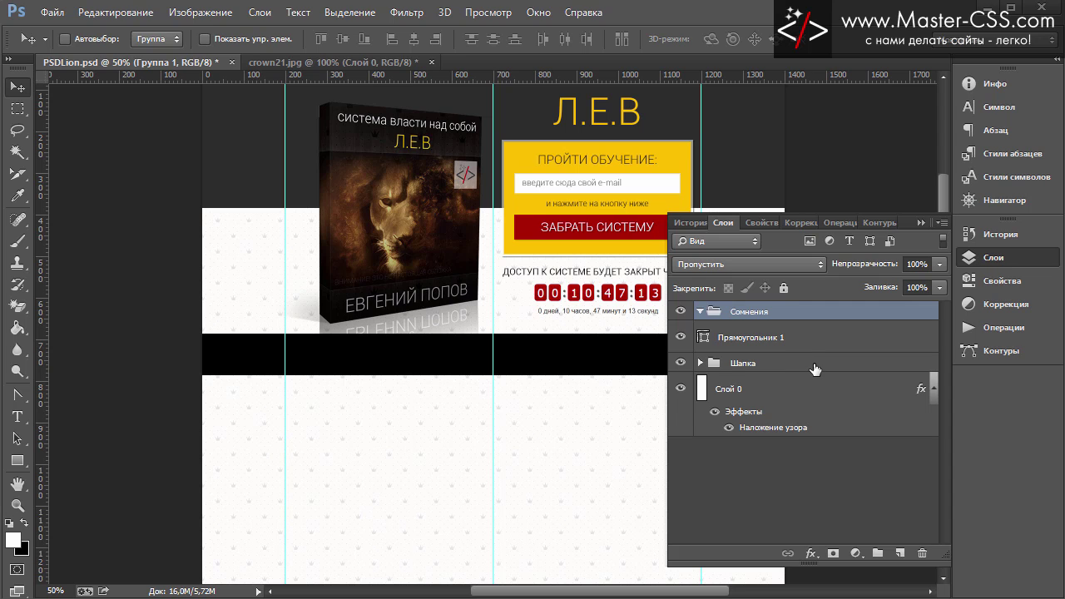
{"action": "key", "text": "Return"}
Move Прямоугольник 1 into Сомнения and rename it Фон заголовка.
{"action": "left_click", "coordinate": [776, 341]}
{"action": "left_click_drag", "start_coordinate": [772, 354], "coordinate": [790, 317]}
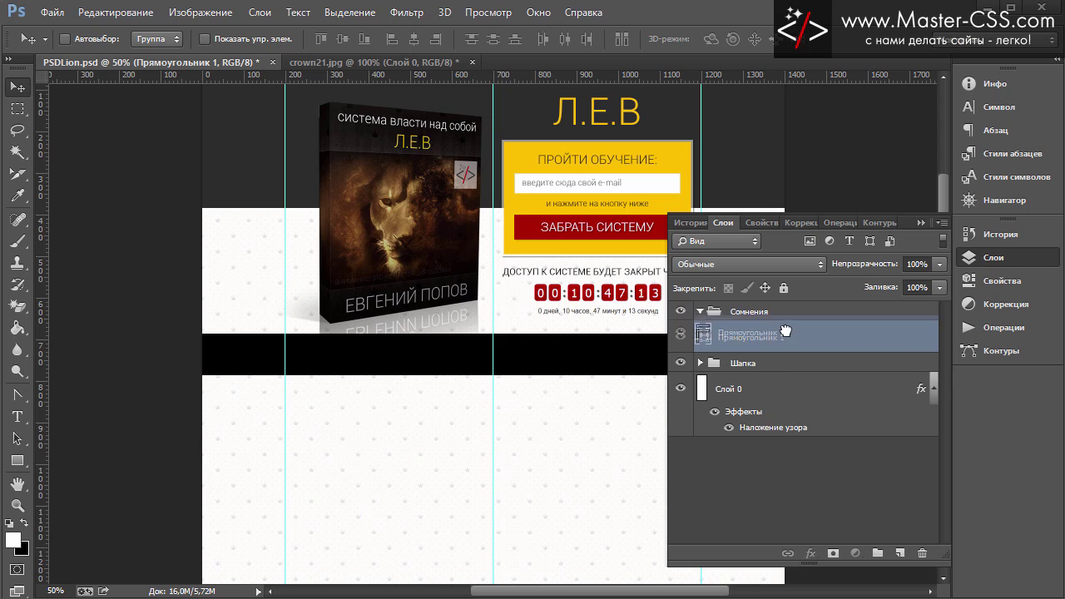
{"action": "double_click", "coordinate": [762, 339]}
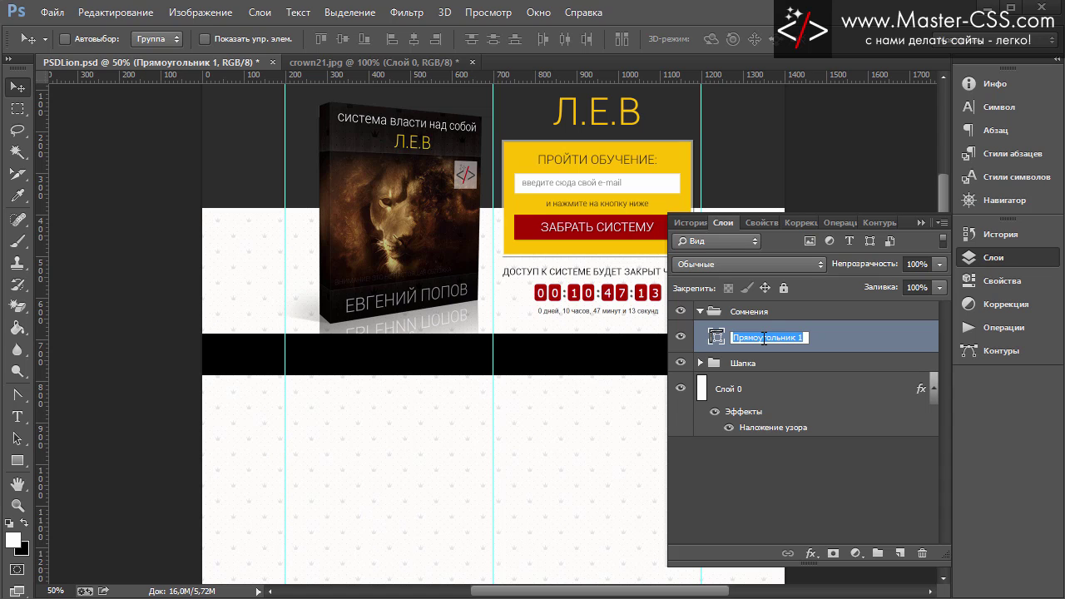
{"action": "type", "text": "Фон з"}
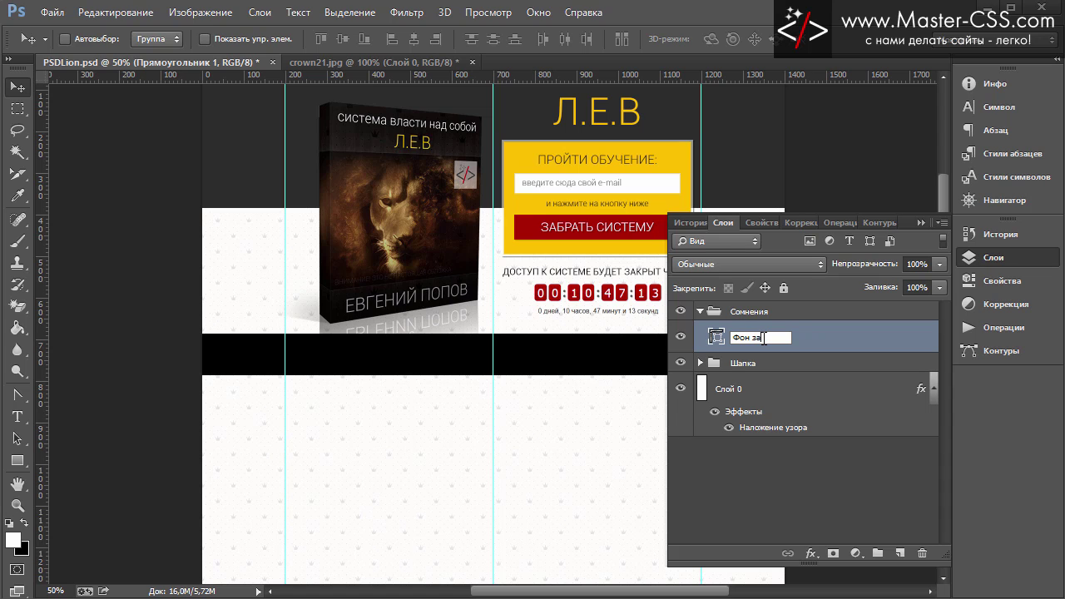
{"action": "type", "text": "а"}
{"action": "key", "text": "Return"}
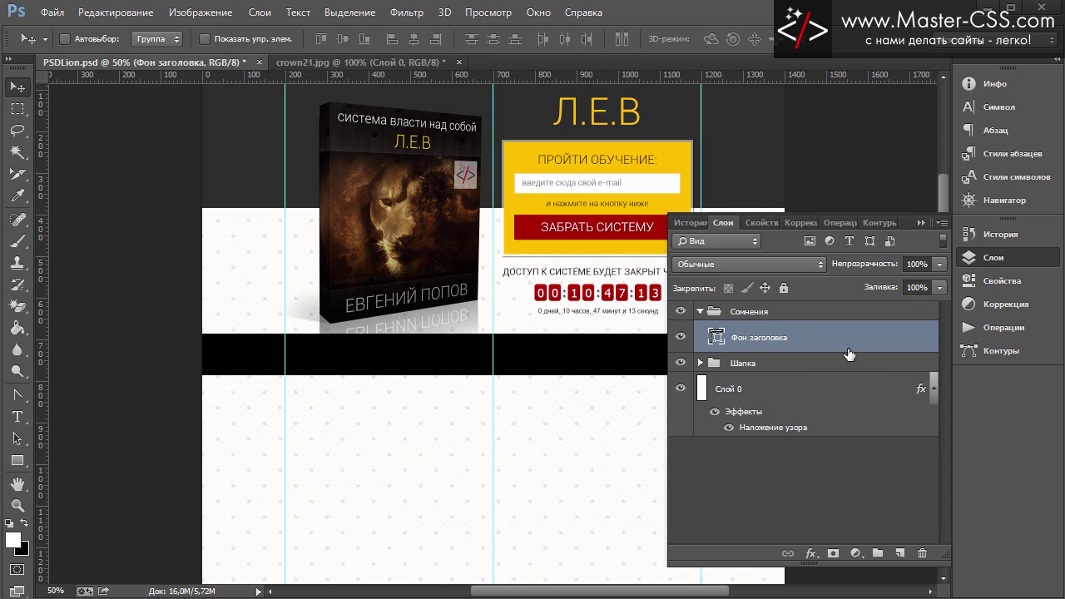
Give the Фон заголовка band a Color Overlay sampled from the order form's yellow ffc000.
{"action": "double_click", "coordinate": [895, 337]}
{"action": "left_click_drag", "start_coordinate": [567, 79], "coordinate": [407, 203]}
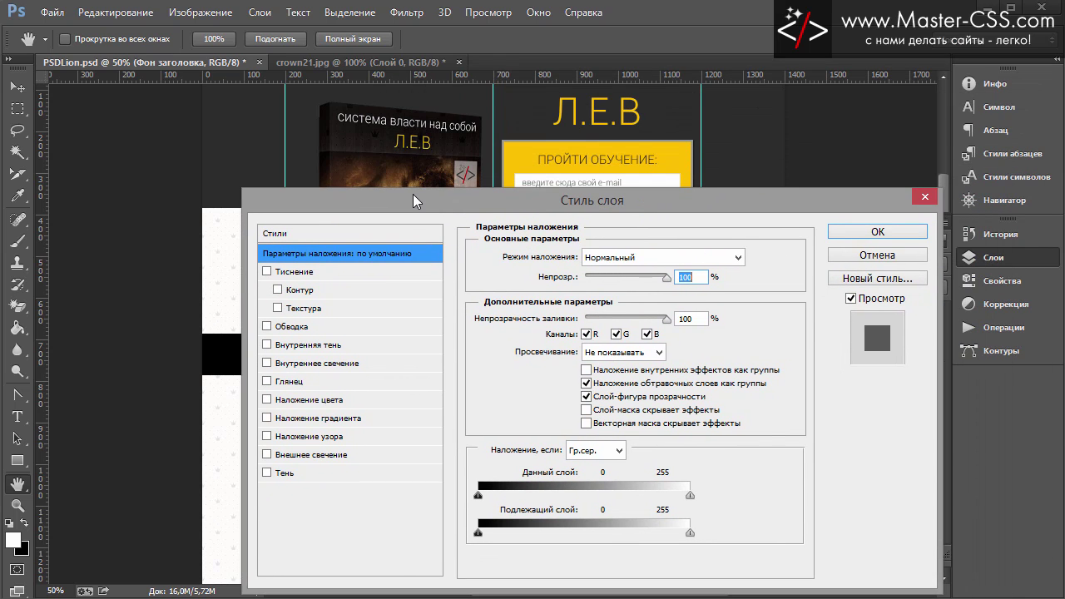
{"action": "left_click", "coordinate": [303, 401]}
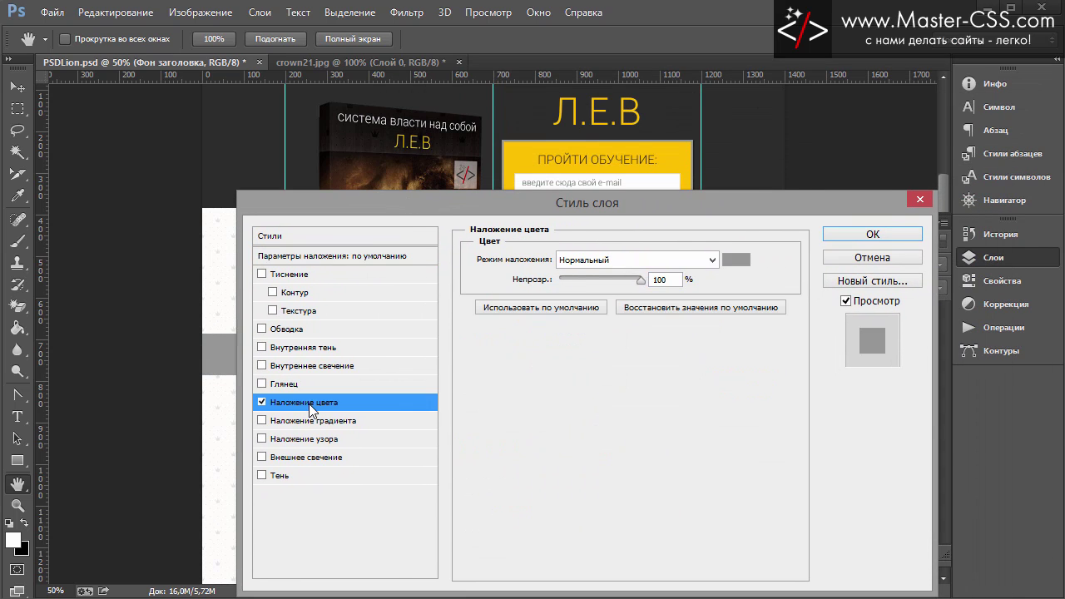
{"action": "left_click", "coordinate": [733, 259]}
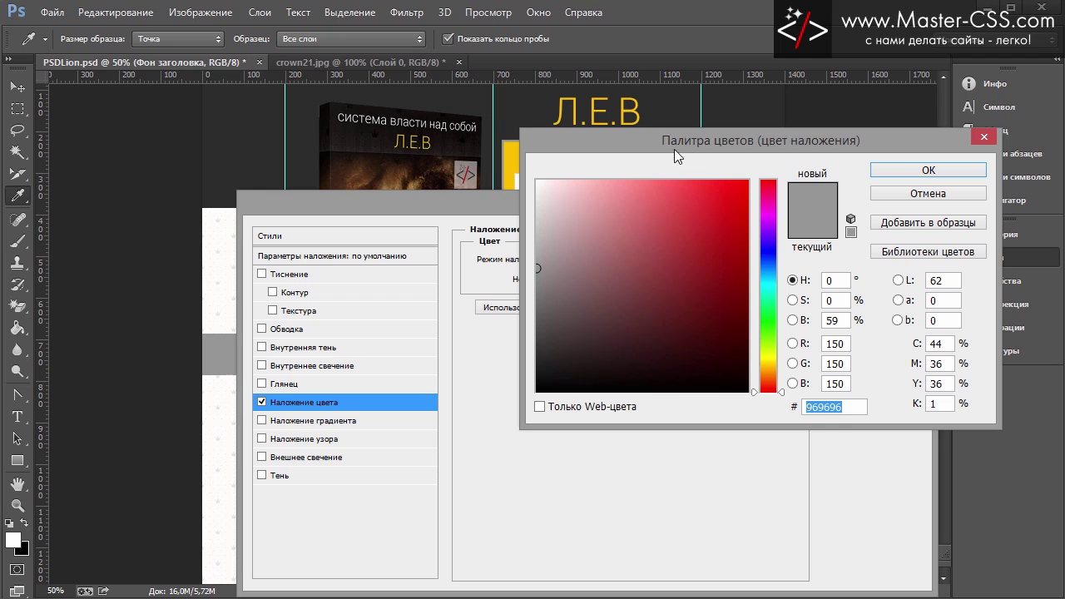
{"action": "left_click_drag", "start_coordinate": [674, 149], "coordinate": [530, 247]}
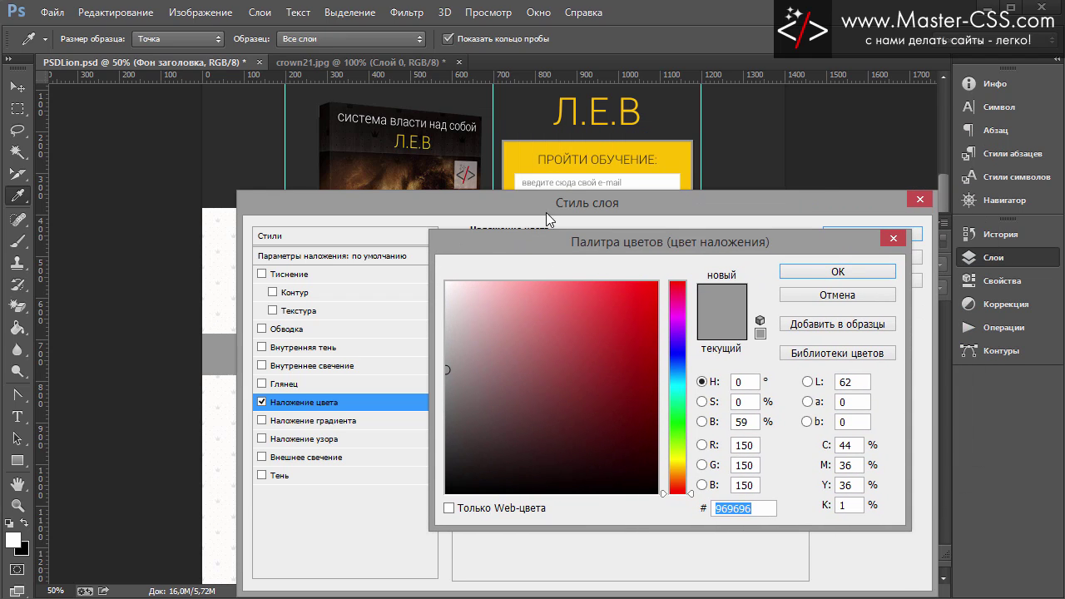
{"action": "left_click", "coordinate": [518, 150]}
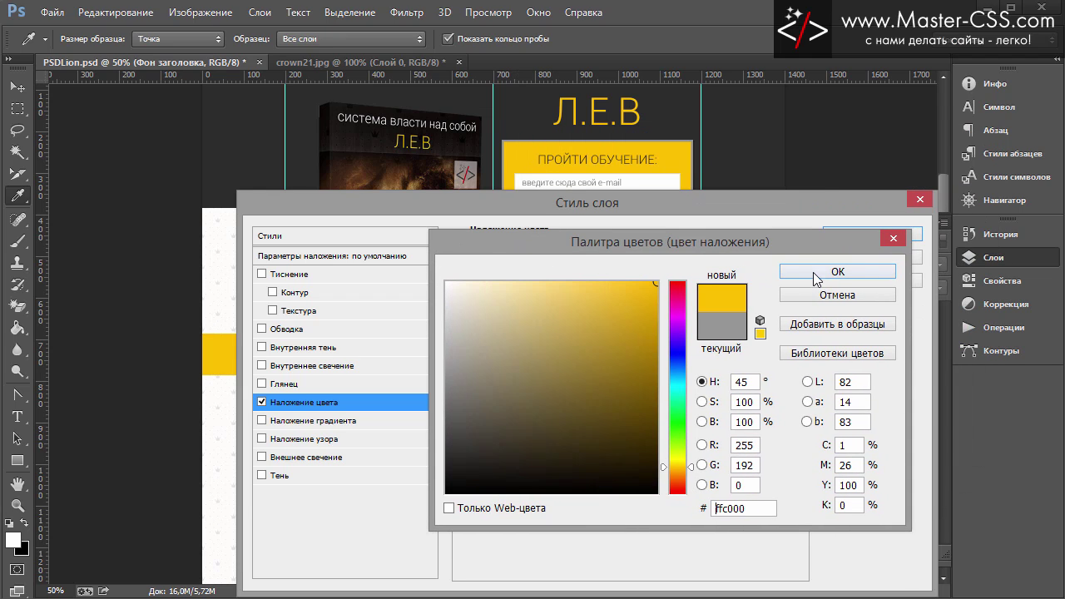
{"action": "left_click", "coordinate": [813, 272]}
{"action": "key", "text": "Return"}
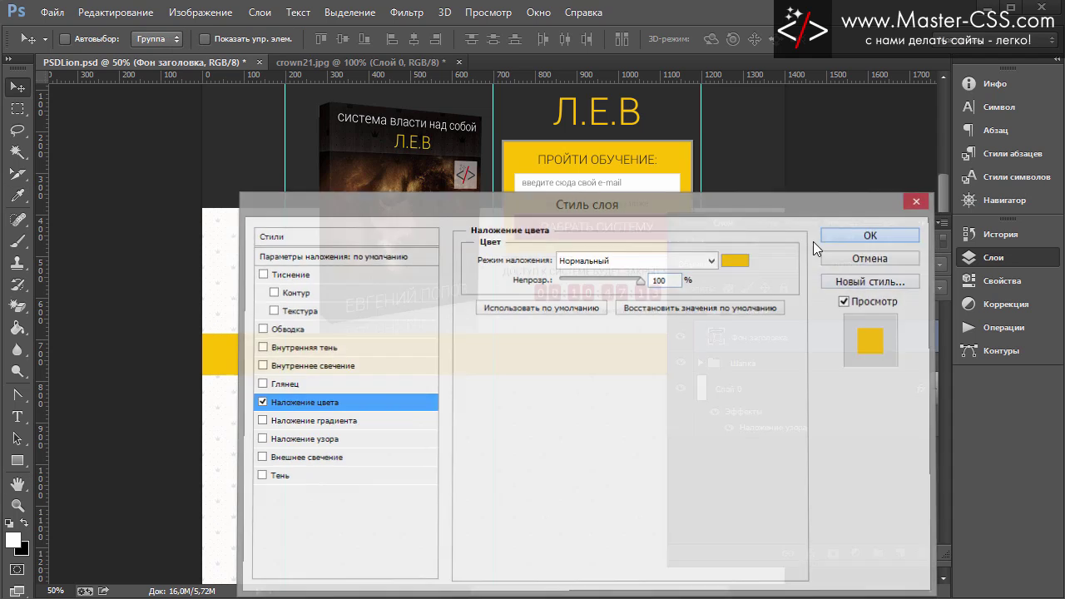
{"action": "scroll", "coordinate": [380, 340], "scroll_direction": "down", "scroll_amount": 1}
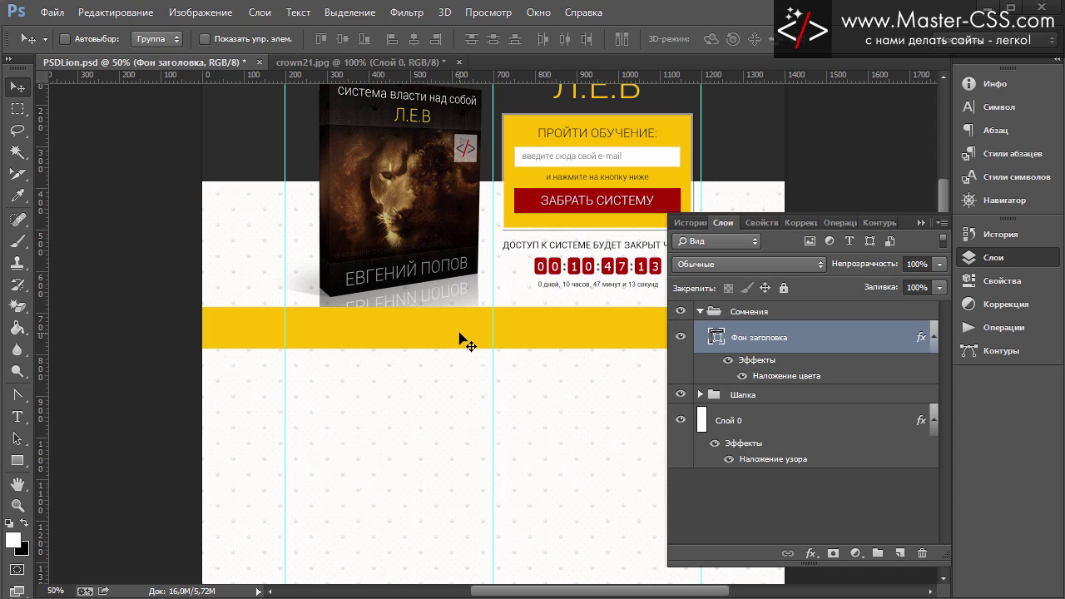
Collapse the Сомнения group, view at actual size and show the grid.
{"action": "left_click", "coordinate": [919, 223]}
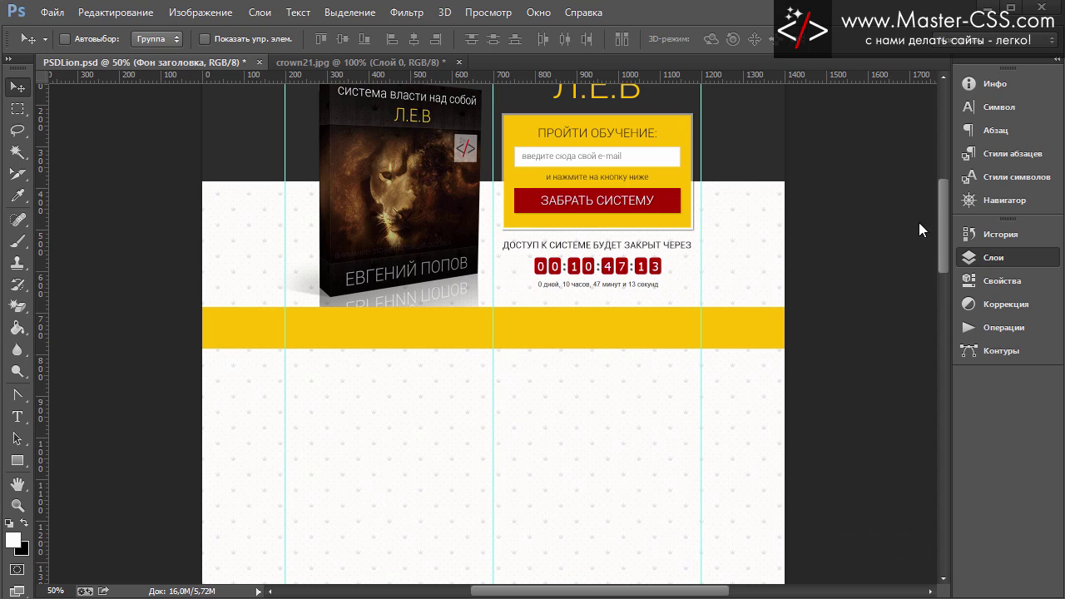
{"action": "left_click", "coordinate": [995, 258]}
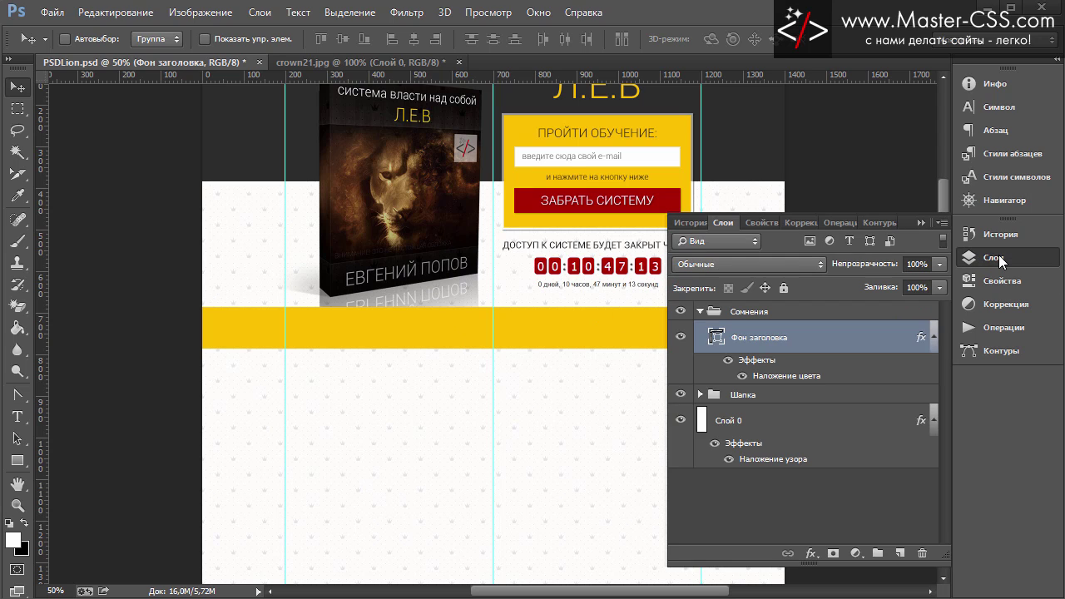
{"action": "left_click", "coordinate": [700, 311]}
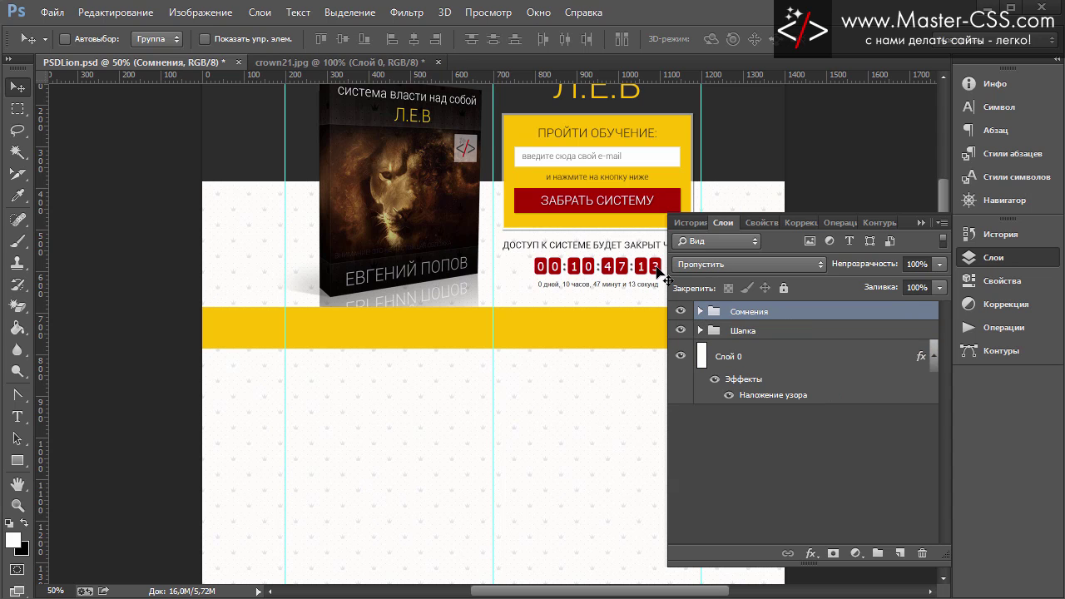
{"action": "left_click", "coordinate": [921, 223]}
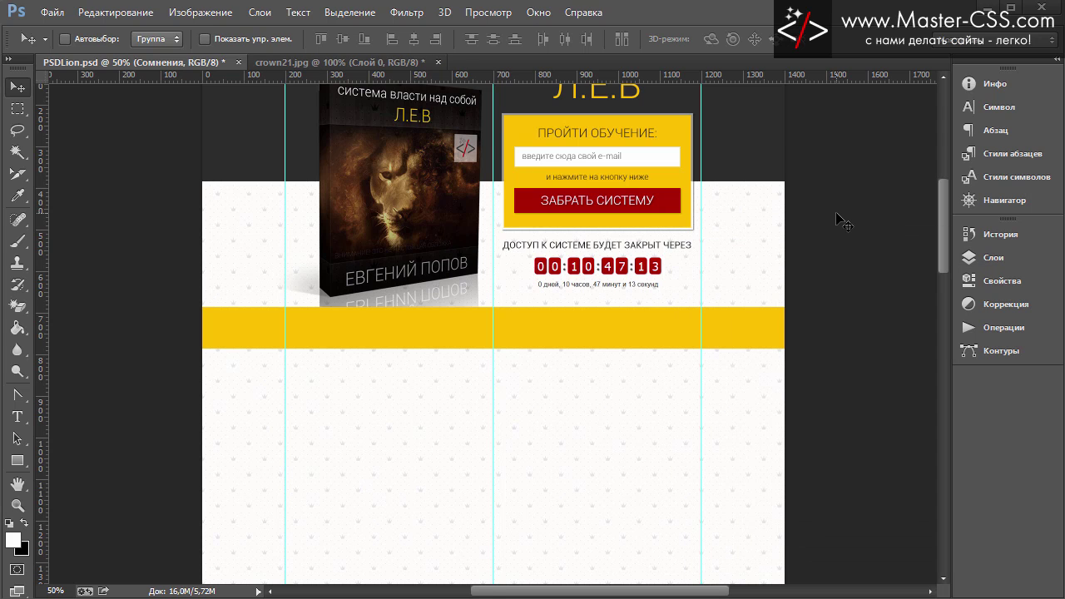
{"action": "key", "text": "ctrl+plus"}
{"action": "key", "text": "ctrl+apostrophe"}
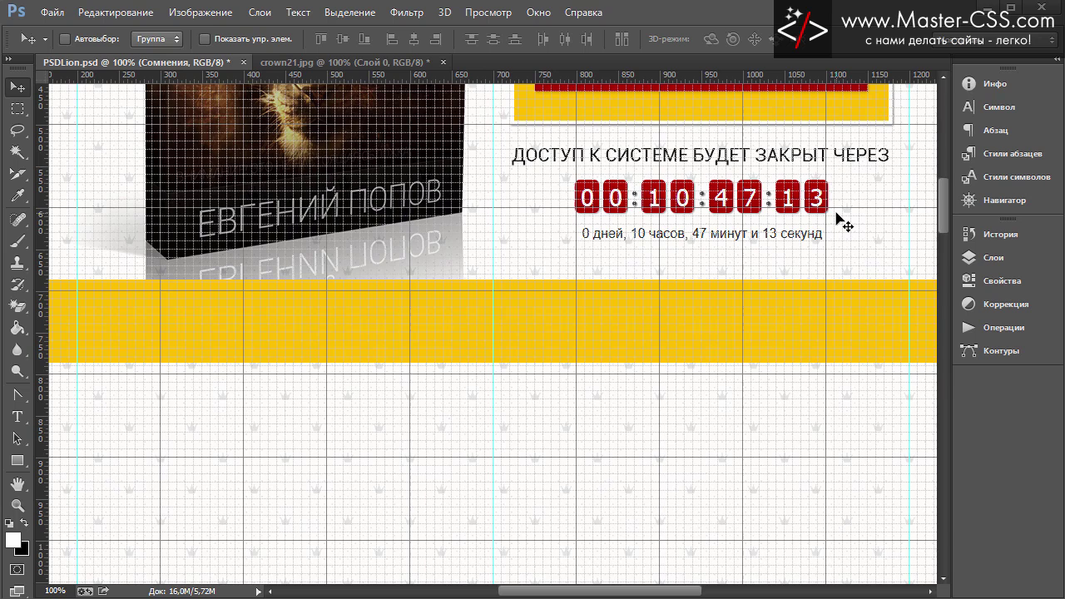
{"action": "scroll", "coordinate": [838, 219], "scroll_direction": "down", "scroll_amount": 2}
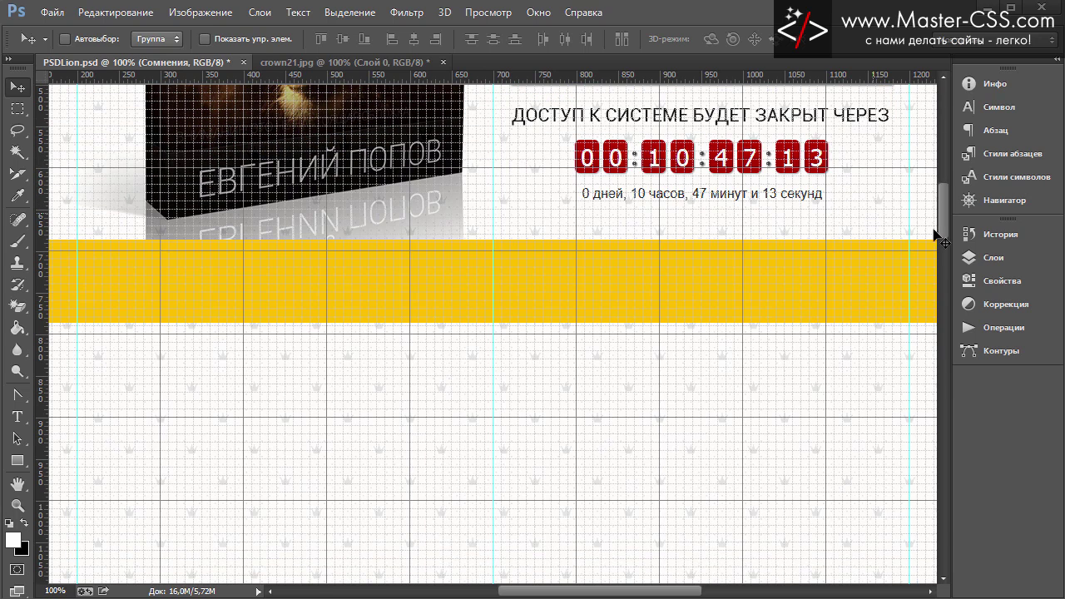
{"action": "left_click", "coordinate": [1011, 259]}
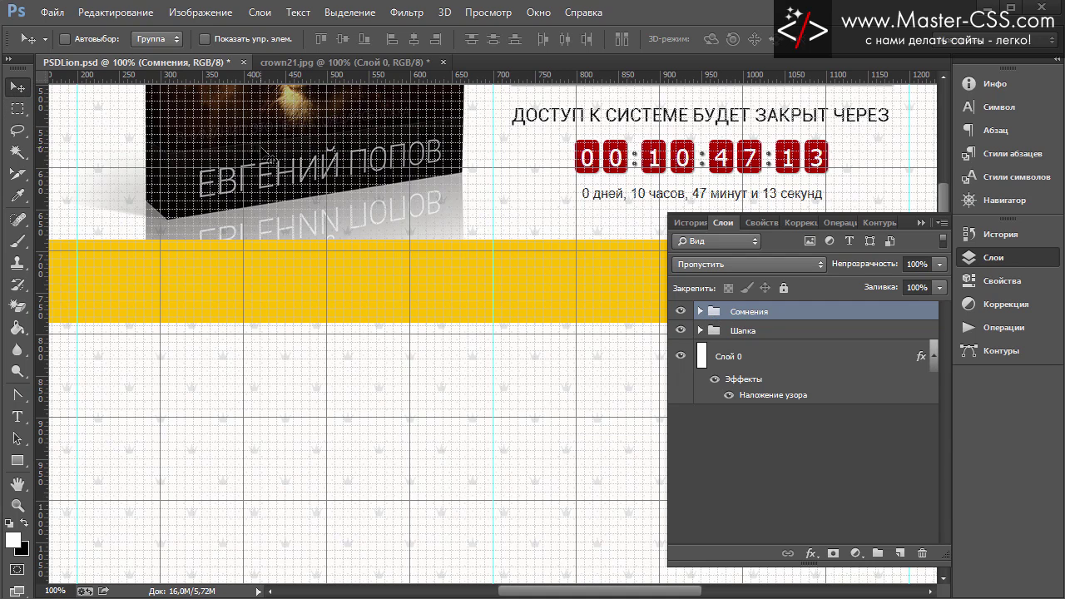
Nudge the yellow band down two steps, hide the grid, and review the page.
{"action": "key", "text": "Down"}
{"action": "key", "text": "Down"}
{"action": "key", "text": "Down"}
{"action": "key", "text": "Down"}
{"action": "key", "text": "Down"}
{"action": "key", "text": "Down"}
{"action": "key", "text": "Down"}
{"action": "key", "text": "Down"}
{"action": "key", "text": "Down"}
{"action": "key", "text": "Down"}
{"action": "key", "text": "Down"}
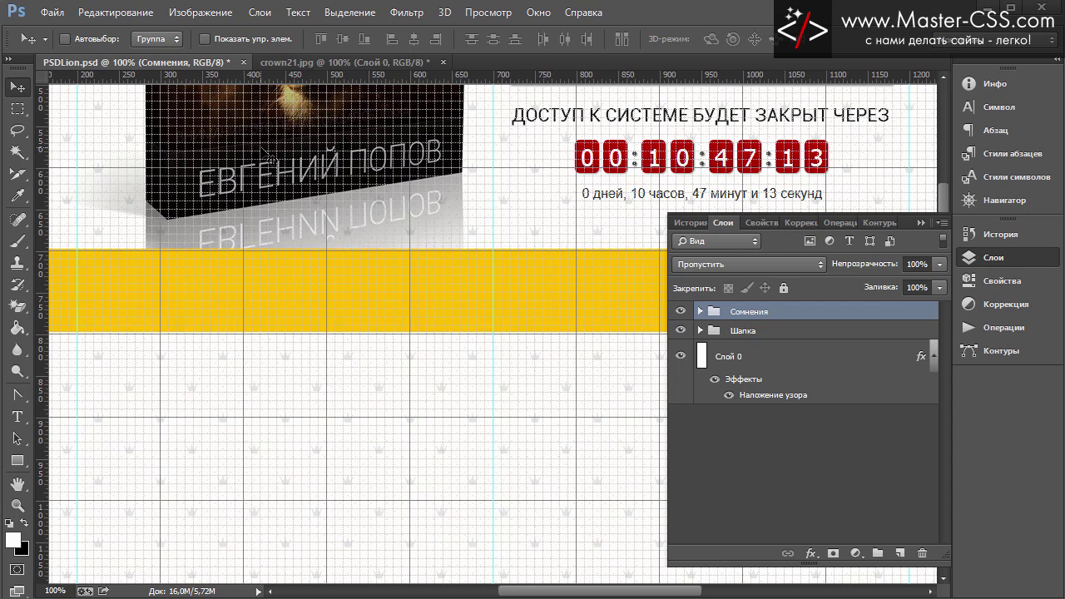
{"action": "key", "text": "Down"}
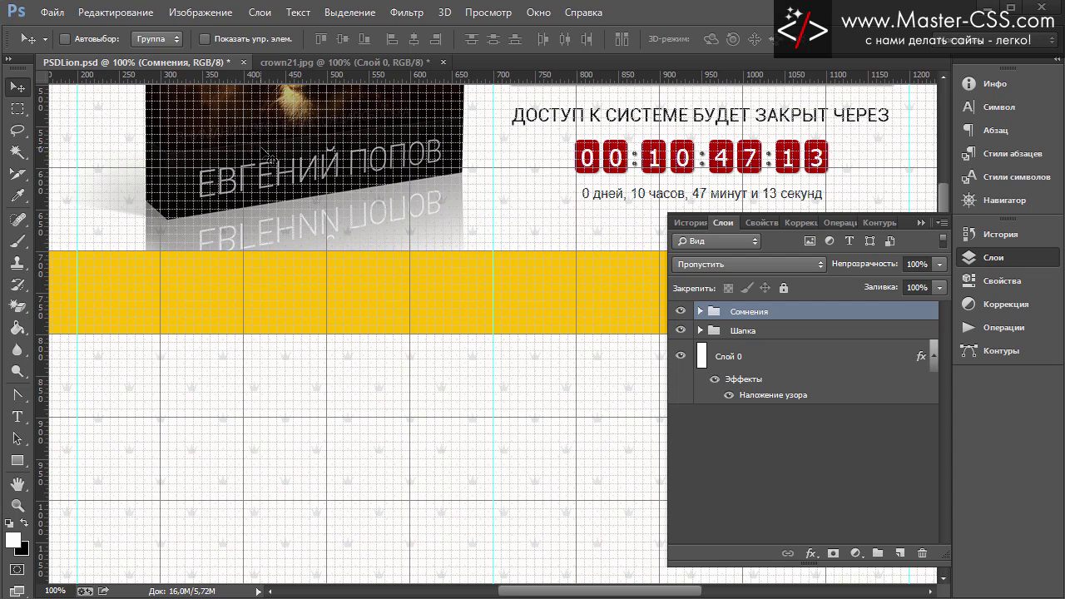
{"action": "left_click", "coordinate": [920, 223]}
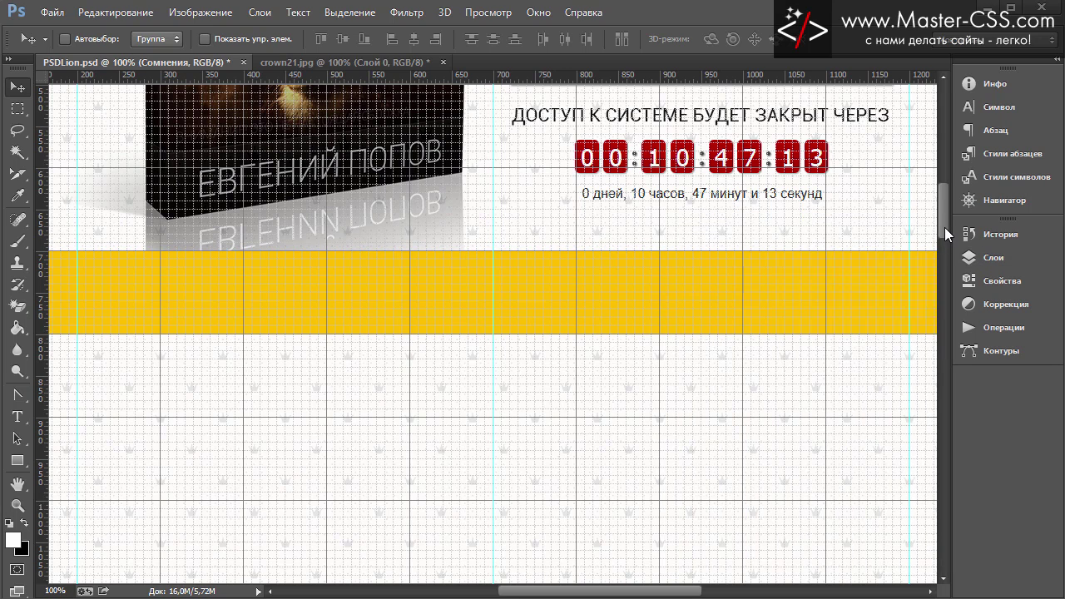
{"action": "left_click_drag", "start_coordinate": [944, 227], "coordinate": [951, 187]}
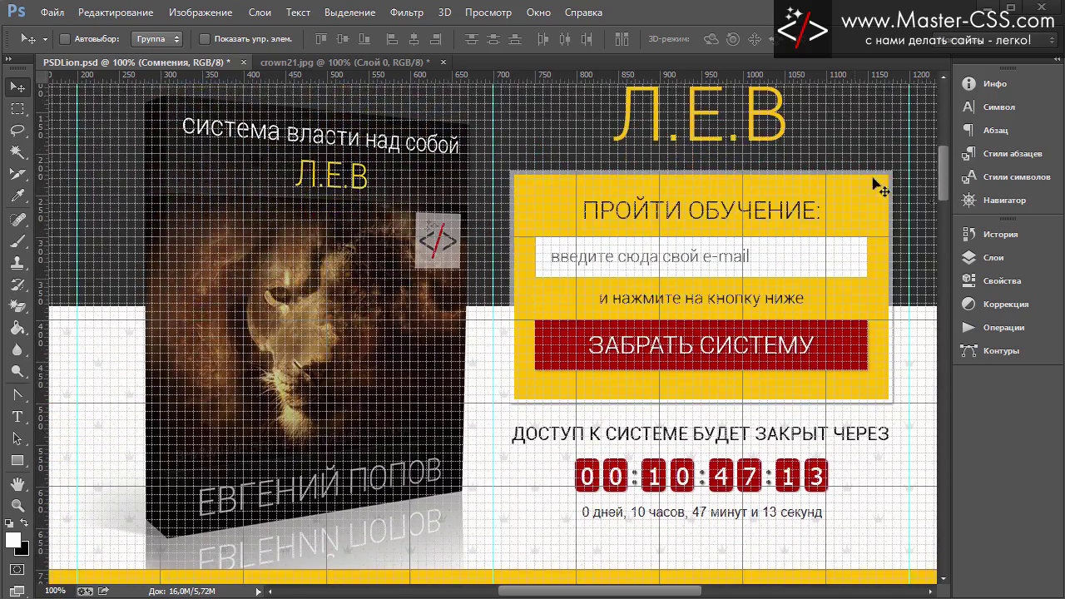
{"action": "key", "text": "ctrl+apostrophe"}
{"action": "scroll", "coordinate": [764, 202], "scroll_direction": "up", "scroll_amount": 1}
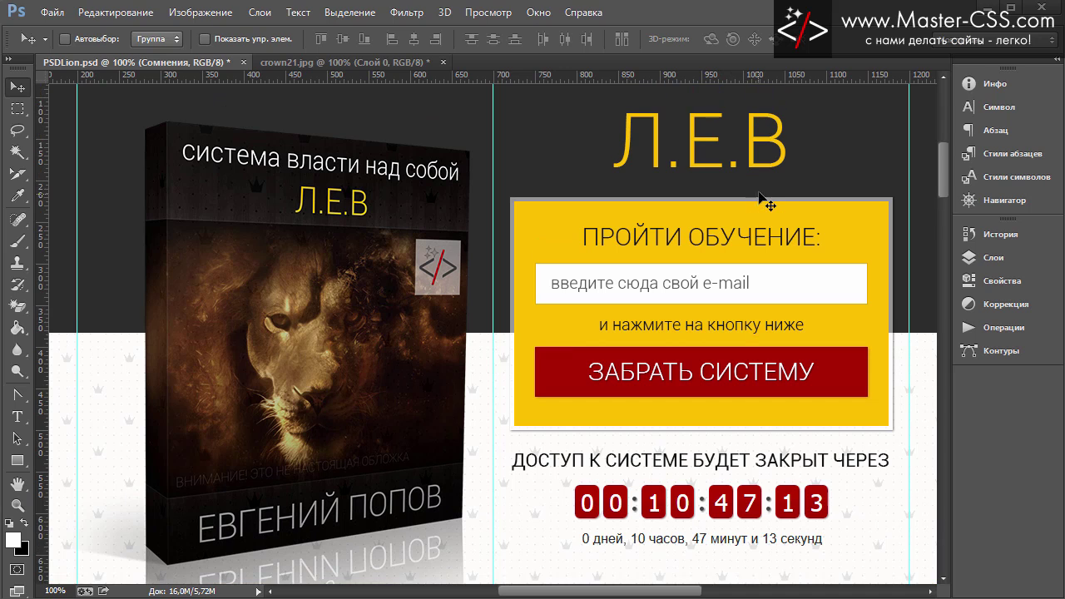
{"action": "scroll", "coordinate": [765, 200], "scroll_direction": "down", "scroll_amount": 1}
{"action": "scroll", "coordinate": [768, 203], "scroll_direction": "up", "scroll_amount": 4}
{"action": "scroll", "coordinate": [782, 206], "scroll_direction": "down", "scroll_amount": 2}
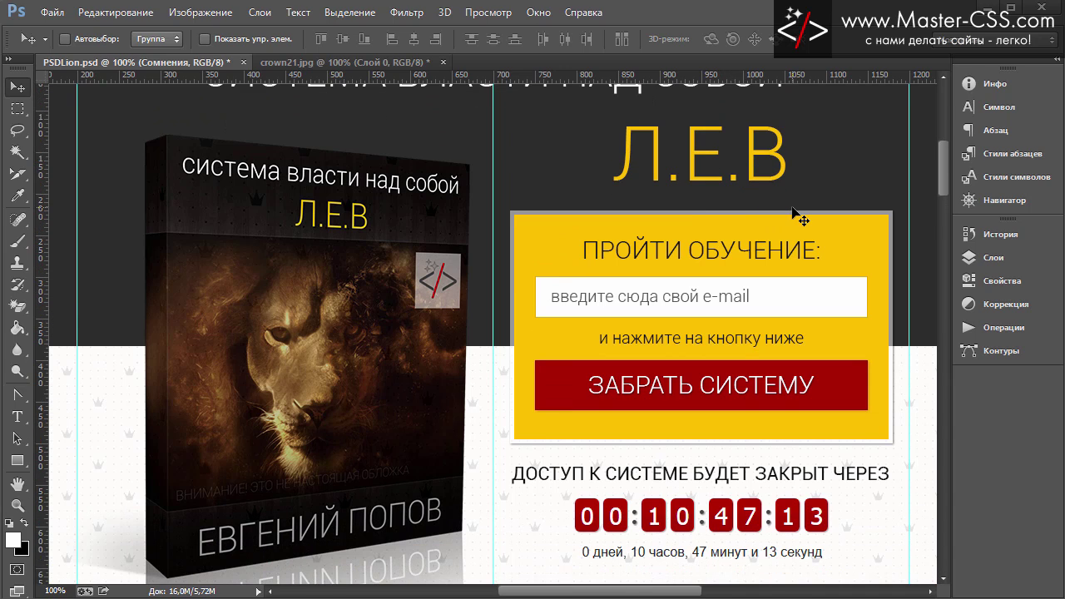
{"action": "scroll", "coordinate": [800, 209], "scroll_direction": "down", "scroll_amount": 1}
{"action": "scroll", "coordinate": [763, 203], "scroll_direction": "down", "scroll_amount": 1}
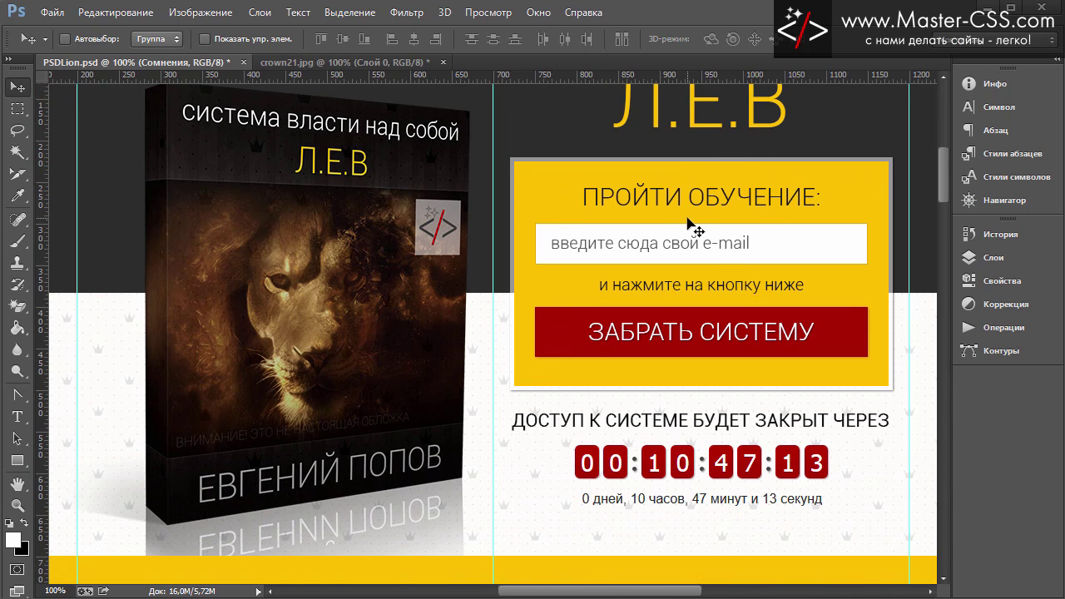
{"action": "scroll", "coordinate": [715, 252], "scroll_direction": "down", "scroll_amount": 2}
{"action": "scroll", "coordinate": [693, 426], "scroll_direction": "down", "scroll_amount": 1}
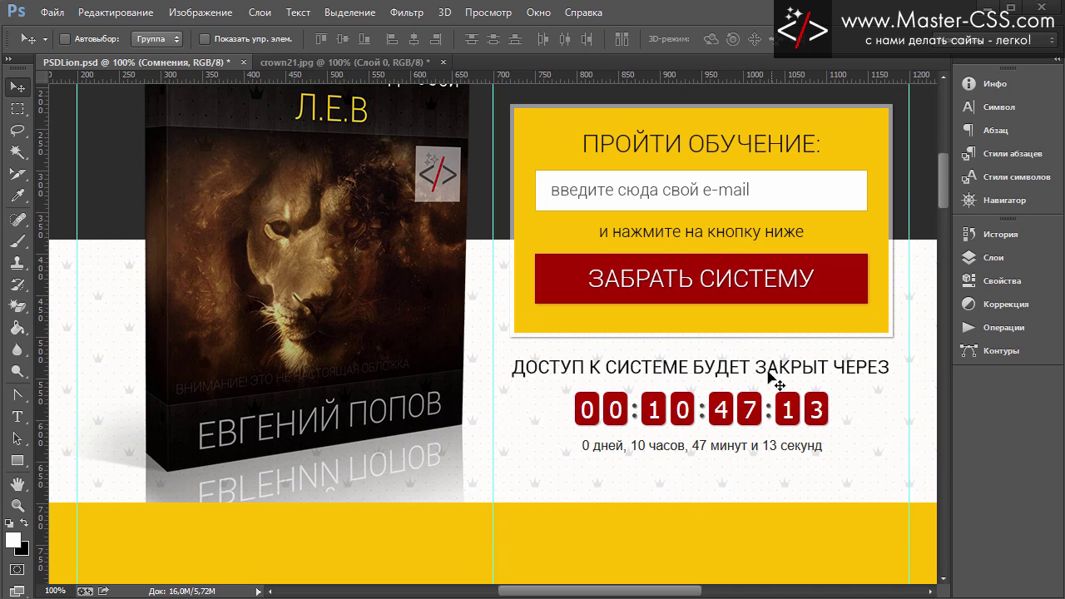
{"action": "scroll", "coordinate": [749, 387], "scroll_direction": "down", "scroll_amount": 1}
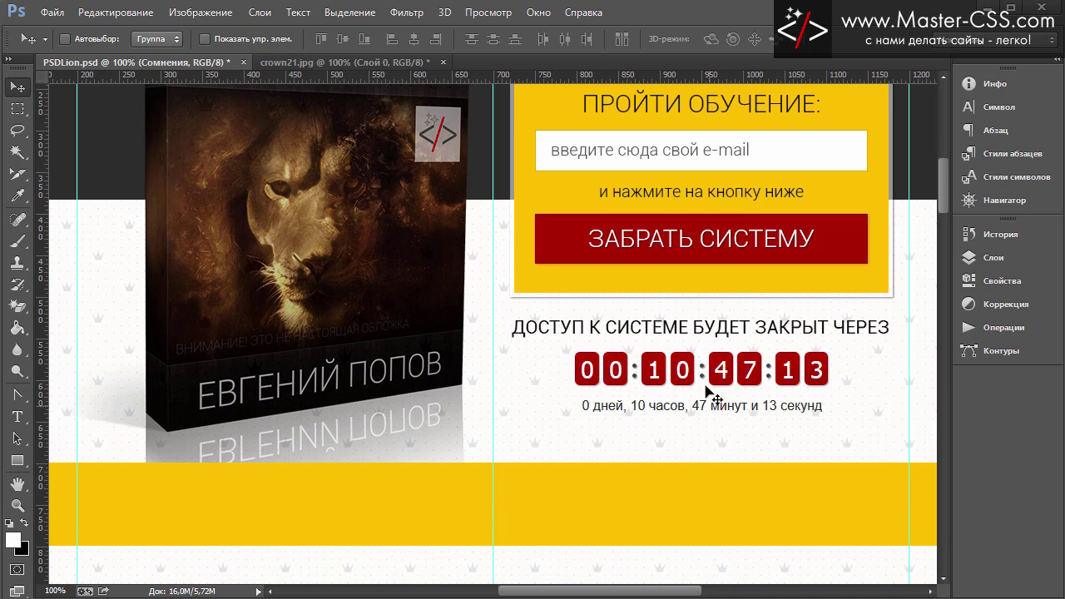
Expand Шапка and select Подписка together with Низ шапки, briefly toggling their visibility.
{"action": "left_click", "coordinate": [996, 262]}
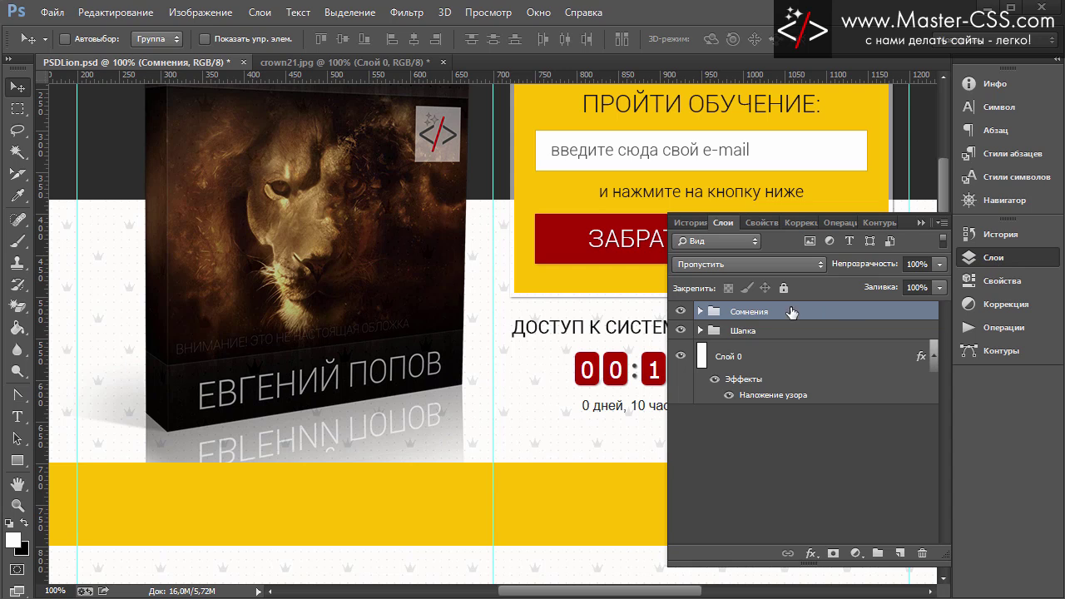
{"action": "left_click", "coordinate": [700, 330]}
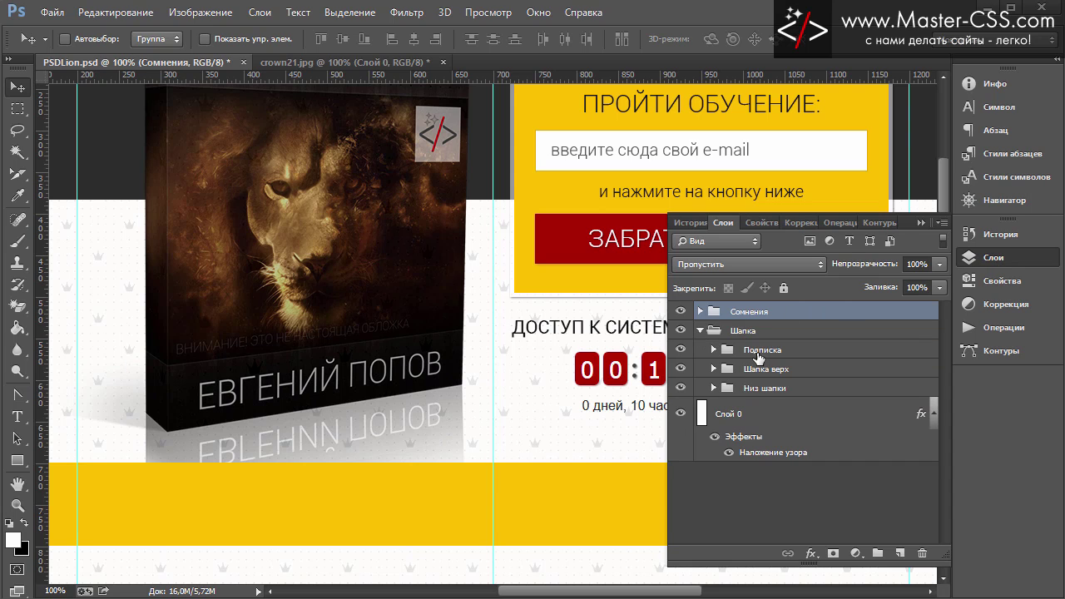
{"action": "left_click", "coordinate": [758, 356]}
{"action": "left_click", "coordinate": [681, 349]}
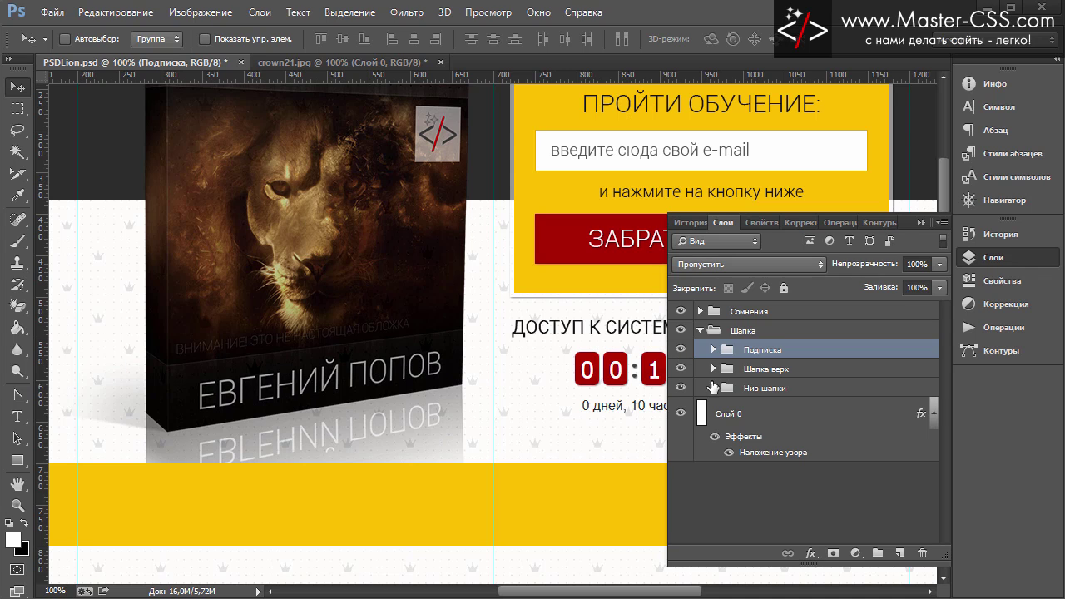
{"action": "left_click", "coordinate": [681, 389]}
{"action": "left_click", "coordinate": [743, 388], "text": "shift"}
{"action": "scroll", "coordinate": [509, 356], "scroll_direction": "up", "scroll_amount": 3}
{"action": "scroll", "coordinate": [504, 373], "scroll_direction": "down", "scroll_amount": 3}
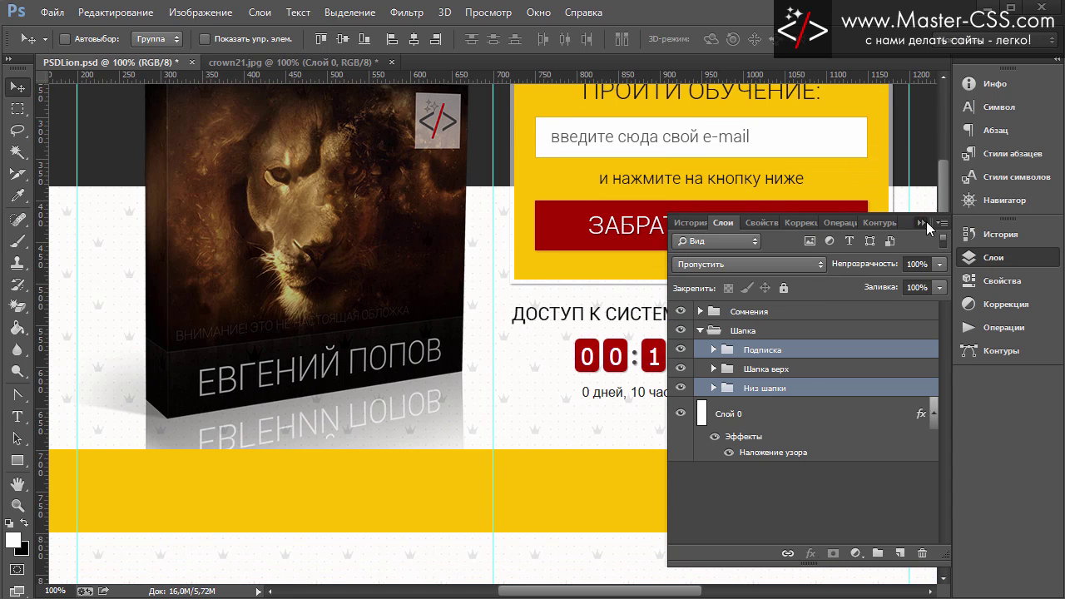
{"action": "left_click", "coordinate": [922, 222]}
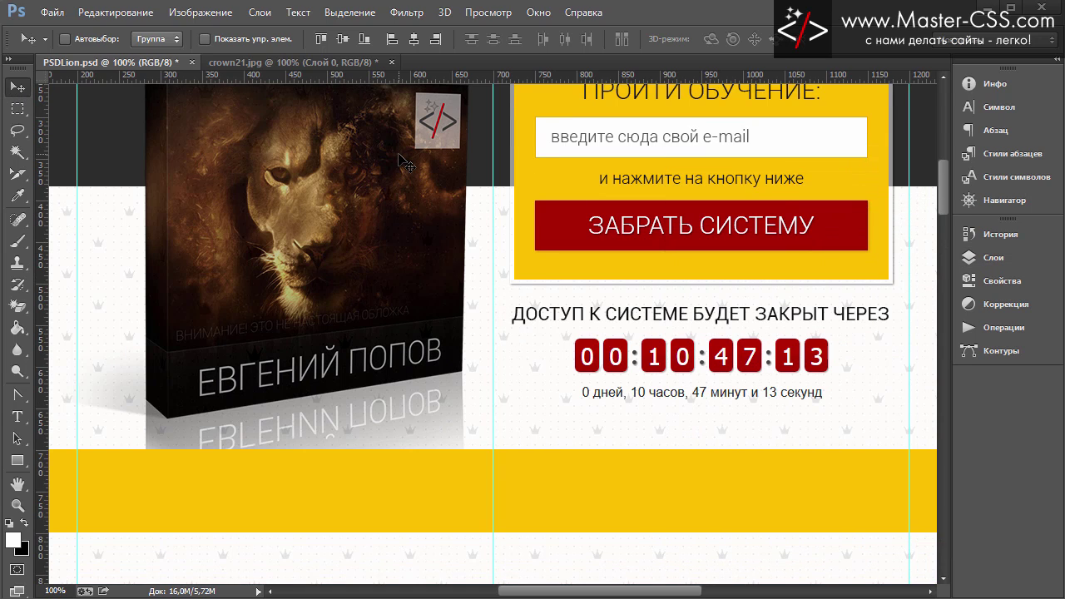
Nudge the sign-up form and timer a couple of pixels lower, with the grid shown.
{"action": "key", "text": "Down"}
{"action": "key", "text": "Down"}
{"action": "key", "text": "Down"}
{"action": "key", "text": "Down"}
{"action": "key", "text": "Down"}
{"action": "key", "text": "Down"}
{"action": "key", "text": "Down"}
{"action": "key", "text": "Down"}
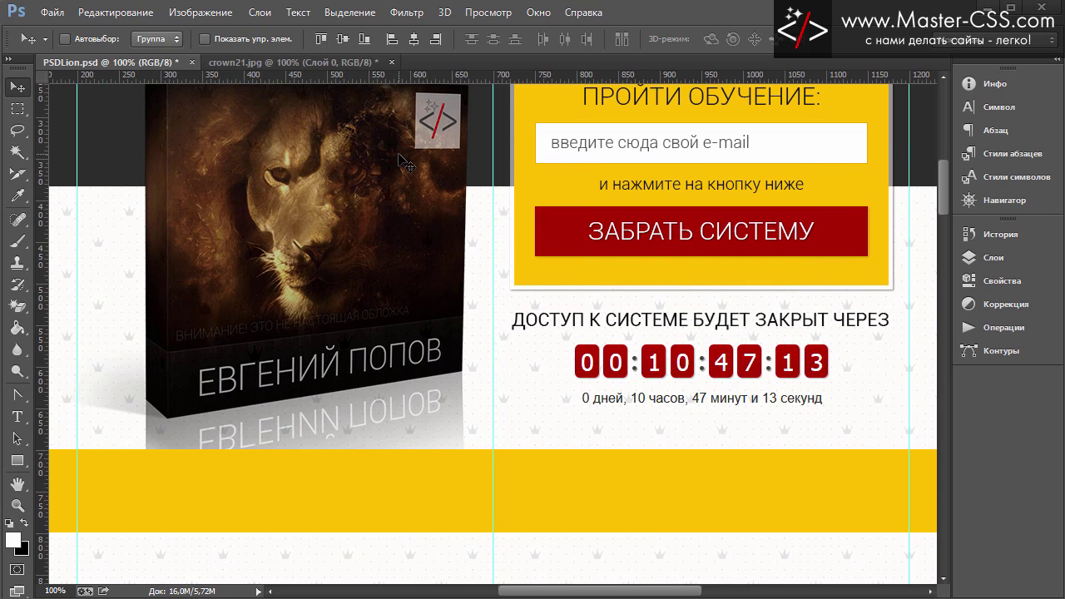
{"action": "key", "text": "Down"}
{"action": "key", "text": "Down"}
{"action": "key", "text": "Down"}
{"action": "key", "text": "Down"}
{"action": "key", "text": "Down"}
{"action": "key", "text": "Down"}
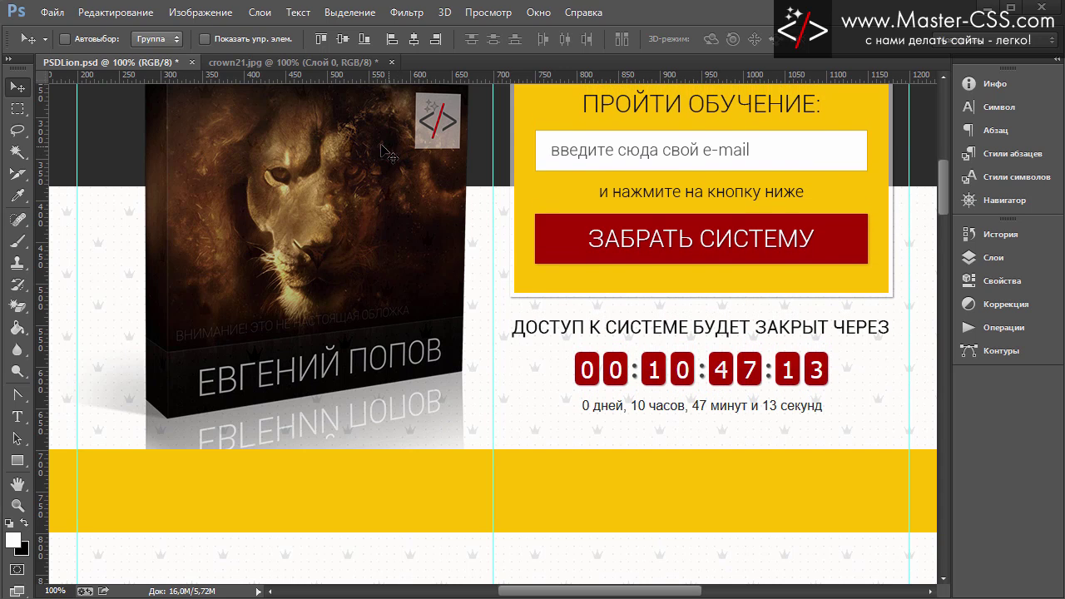
{"action": "scroll", "coordinate": [400, 167], "scroll_direction": "up", "scroll_amount": 3}
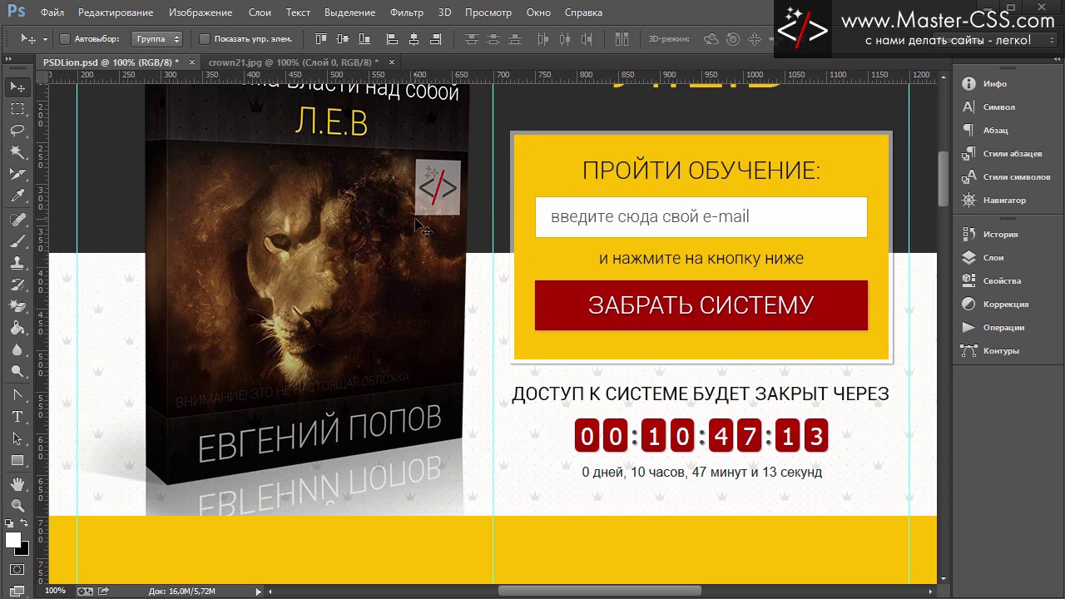
{"action": "key", "text": "Down"}
{"action": "key", "text": "Down"}
{"action": "key", "text": "Down"}
{"action": "key", "text": "Down"}
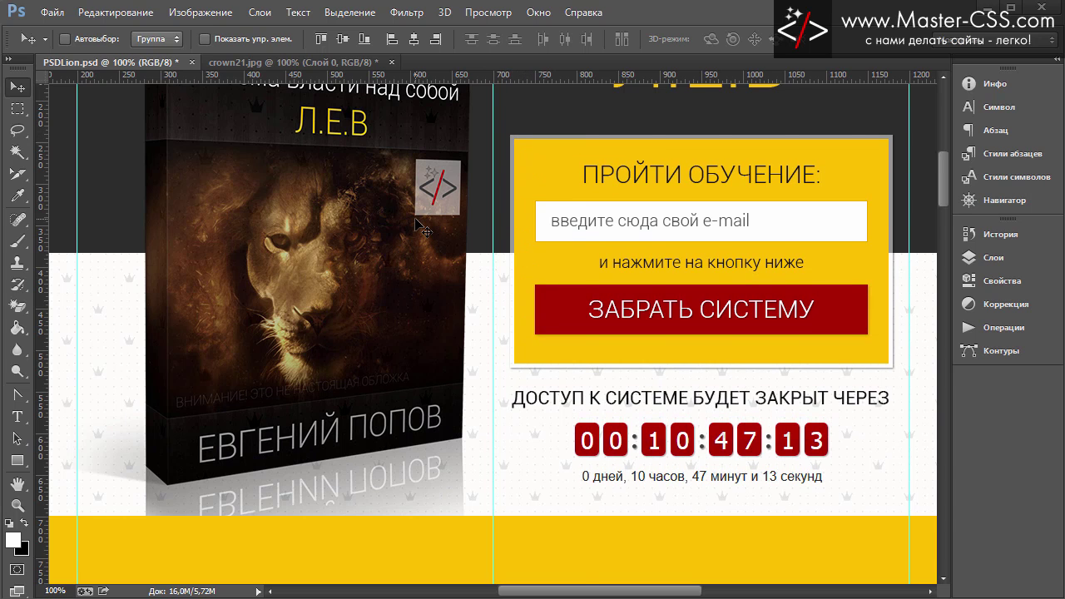
{"action": "key", "text": "ctrl+apostrophe"}
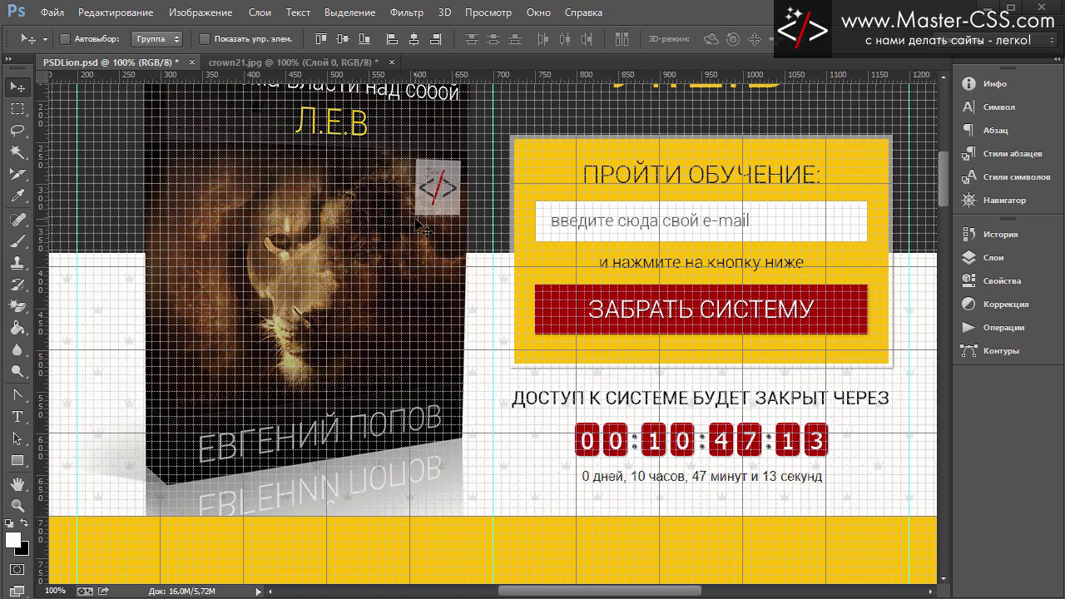
{"action": "key", "text": "Up"}
{"action": "key", "text": "Up"}
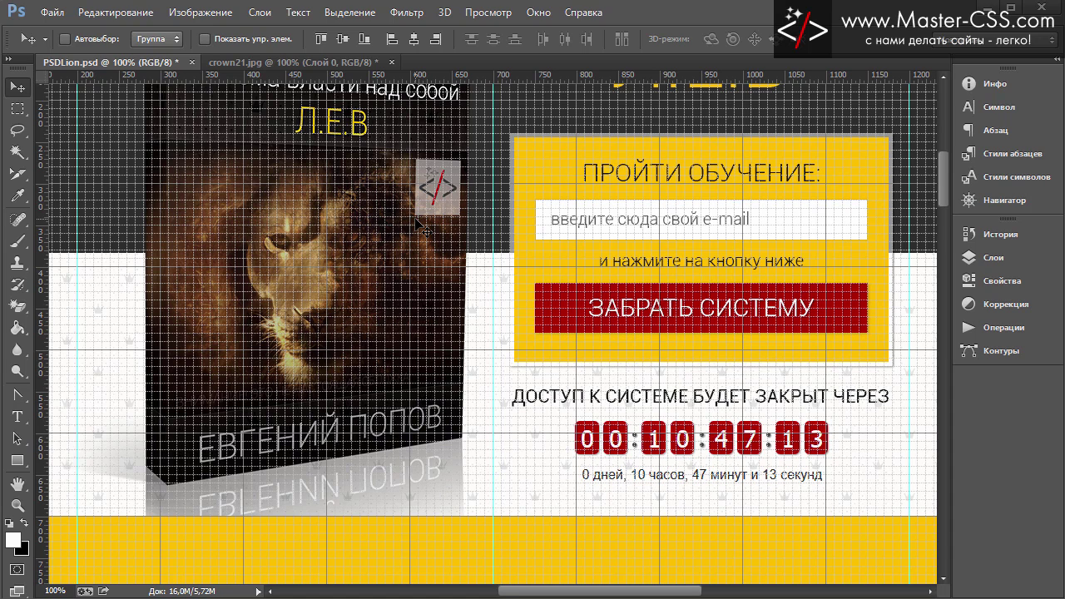
{"action": "left_click", "coordinate": [16, 113]}
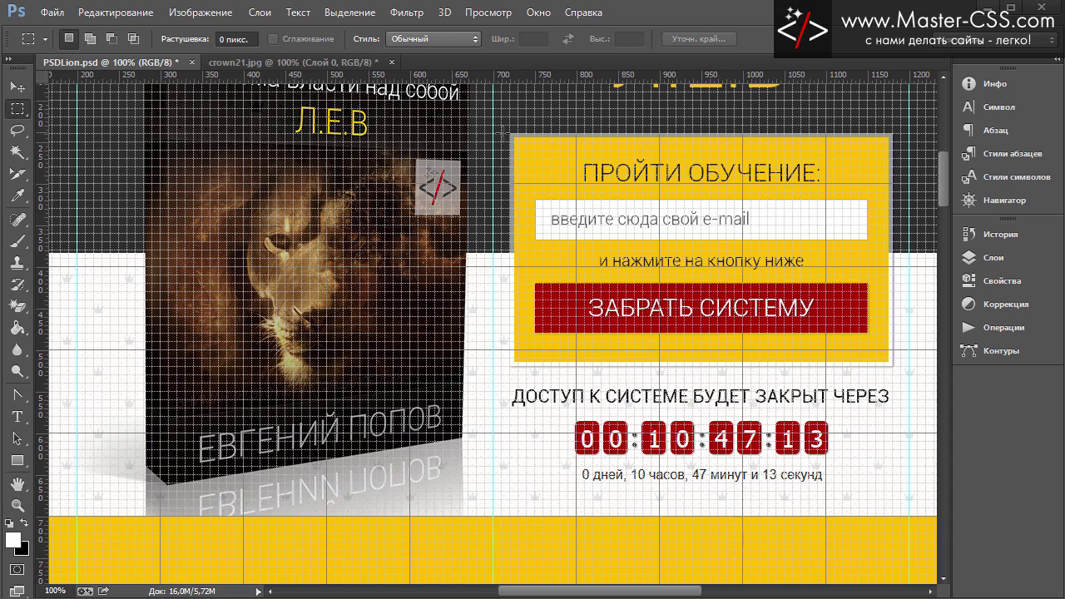
{"action": "left_click_drag", "start_coordinate": [504, 134], "coordinate": [559, 249]}
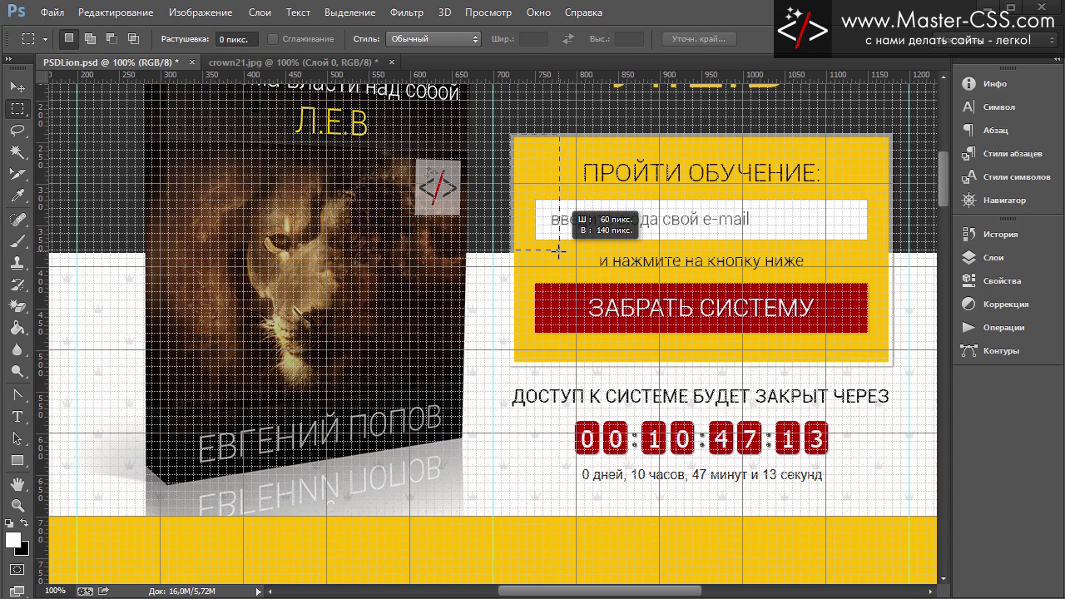
{"action": "left_click_drag", "start_coordinate": [559, 250], "coordinate": [559, 250]}
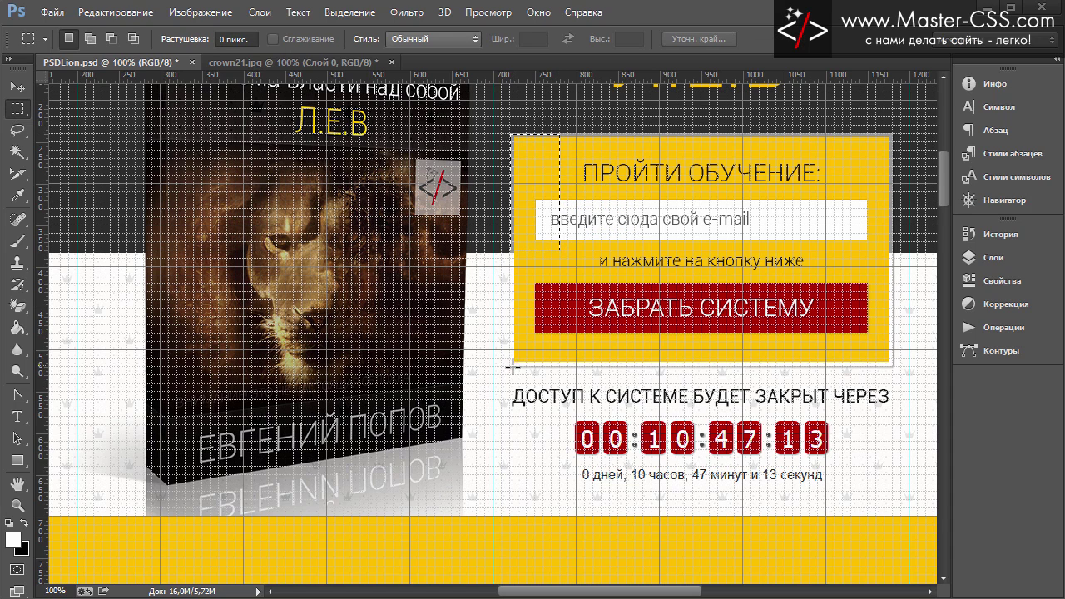
{"action": "left_click_drag", "start_coordinate": [511, 366], "coordinate": [546, 259]}
{"action": "left_click", "coordinate": [482, 262]}
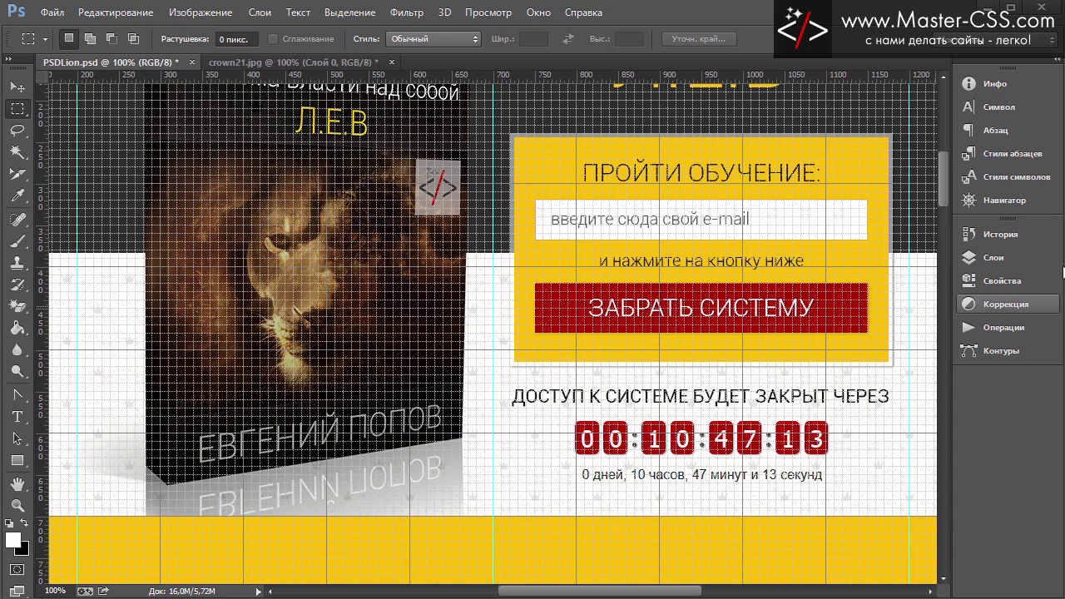
Nudge the Низ шапки group with the timer heading and caption a pixel lower.
{"action": "left_click", "coordinate": [994, 257]}
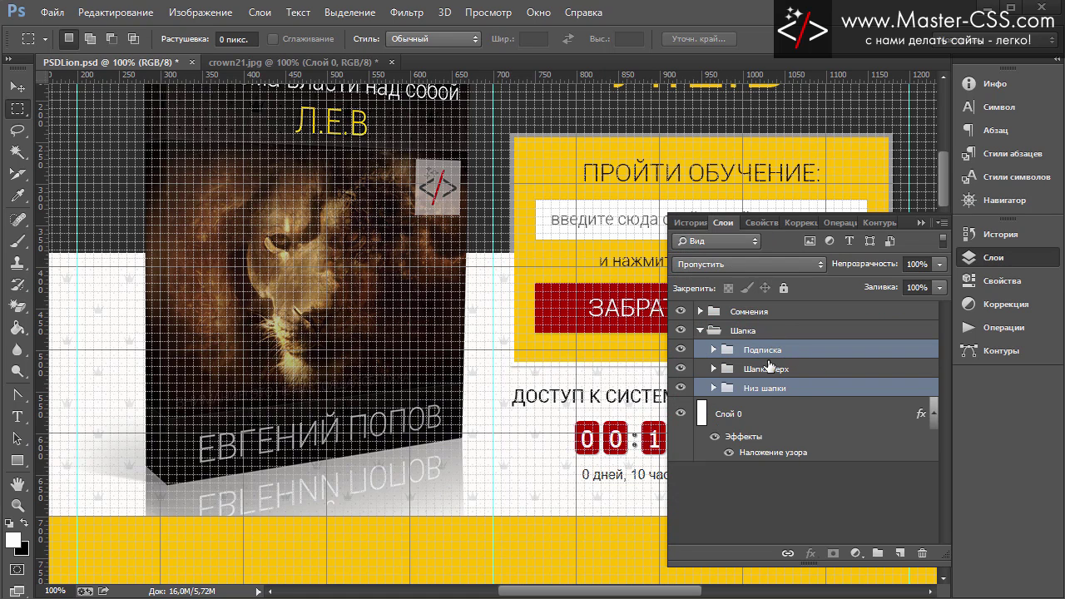
{"action": "left_click", "coordinate": [782, 356], "text": "ctrl"}
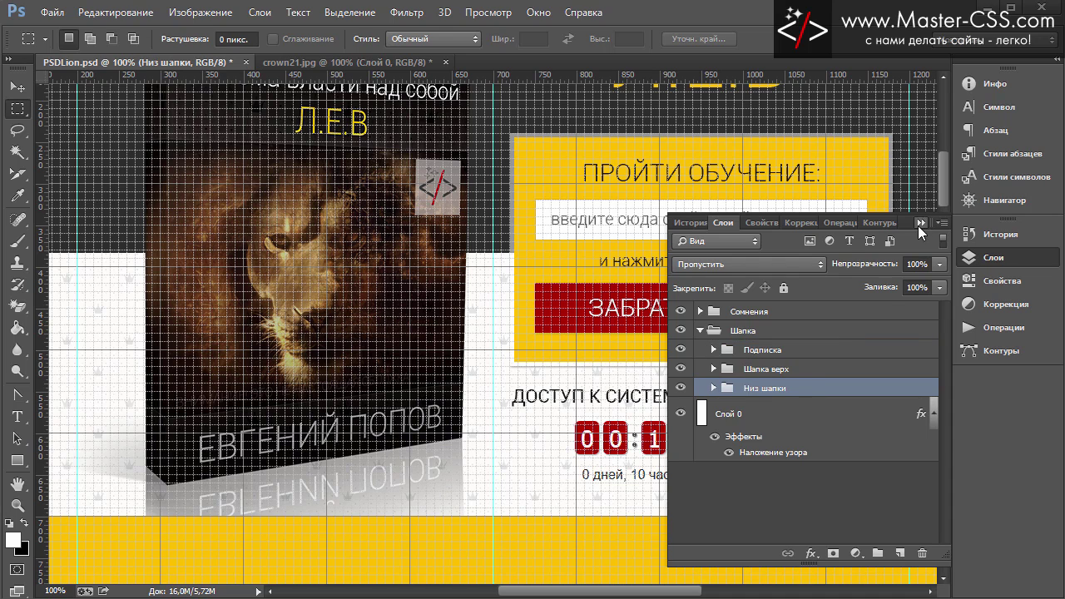
{"action": "left_click", "coordinate": [919, 226]}
{"action": "left_click", "coordinate": [17, 86]}
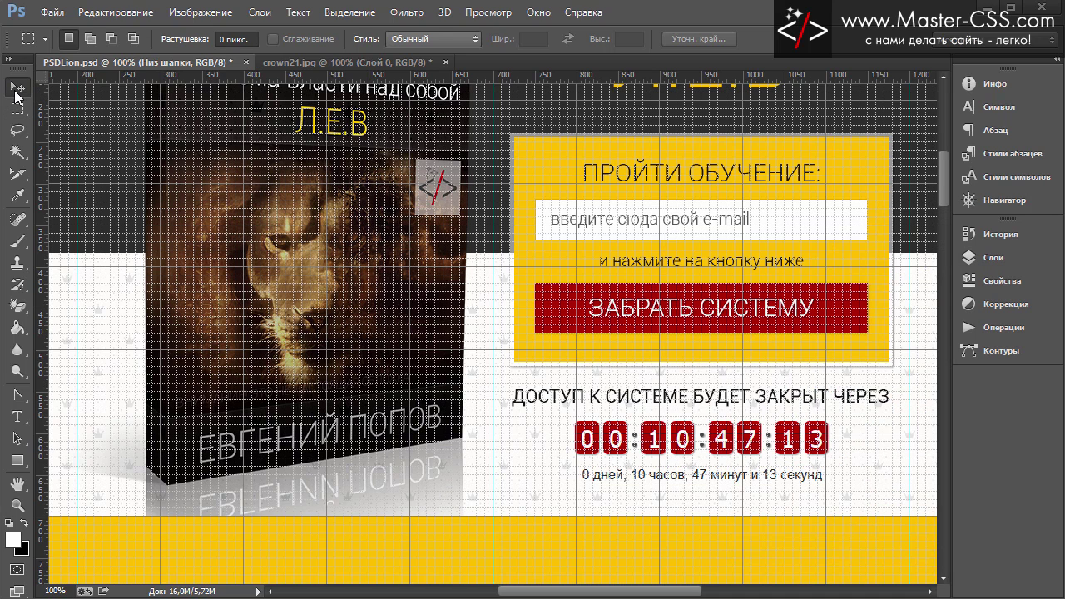
{"action": "key", "text": "Down"}
{"action": "key", "text": "Down"}
{"action": "key", "text": "Down"}
{"action": "key", "text": "Down"}
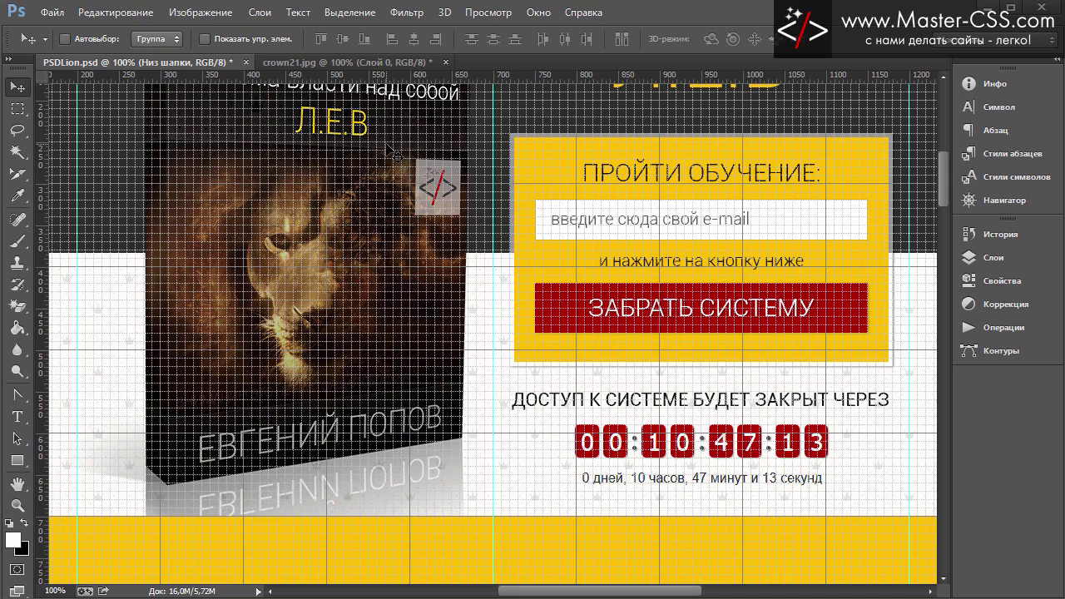
{"action": "key", "text": "Down"}
{"action": "key", "text": "Down"}
{"action": "key", "text": "Down"}
{"action": "key", "text": "Down"}
{"action": "key", "text": "Up"}
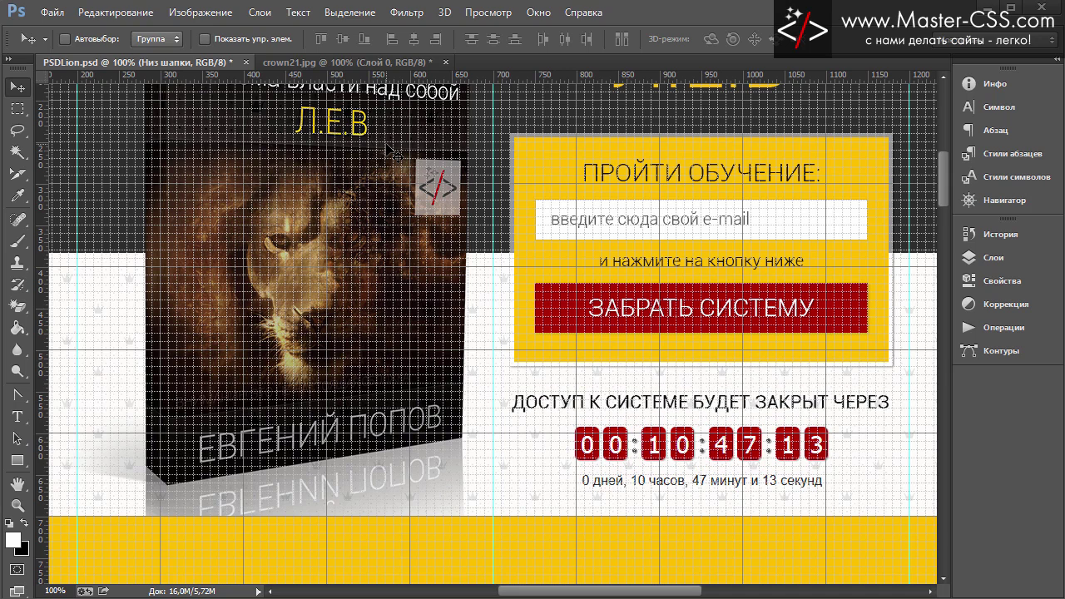
Expand the Шапка верх group and select the л.е.в text layer.
{"action": "scroll", "coordinate": [532, 204], "scroll_direction": "up", "scroll_amount": 2}
{"action": "scroll", "coordinate": [582, 208], "scroll_direction": "up", "scroll_amount": 2}
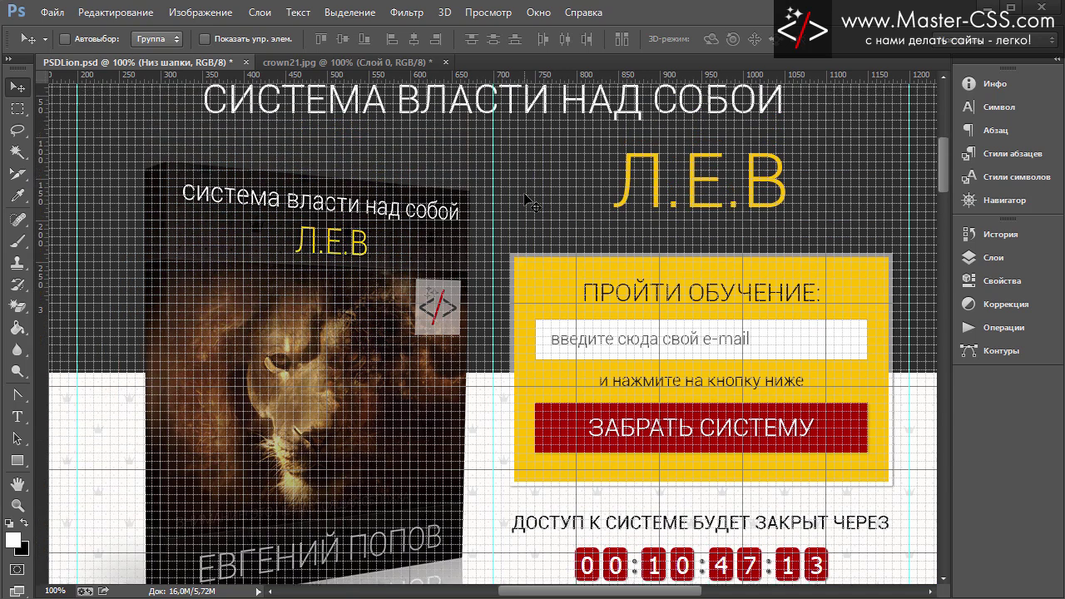
{"action": "scroll", "coordinate": [731, 214], "scroll_direction": "up", "scroll_amount": 1}
{"action": "left_click", "coordinate": [993, 255]}
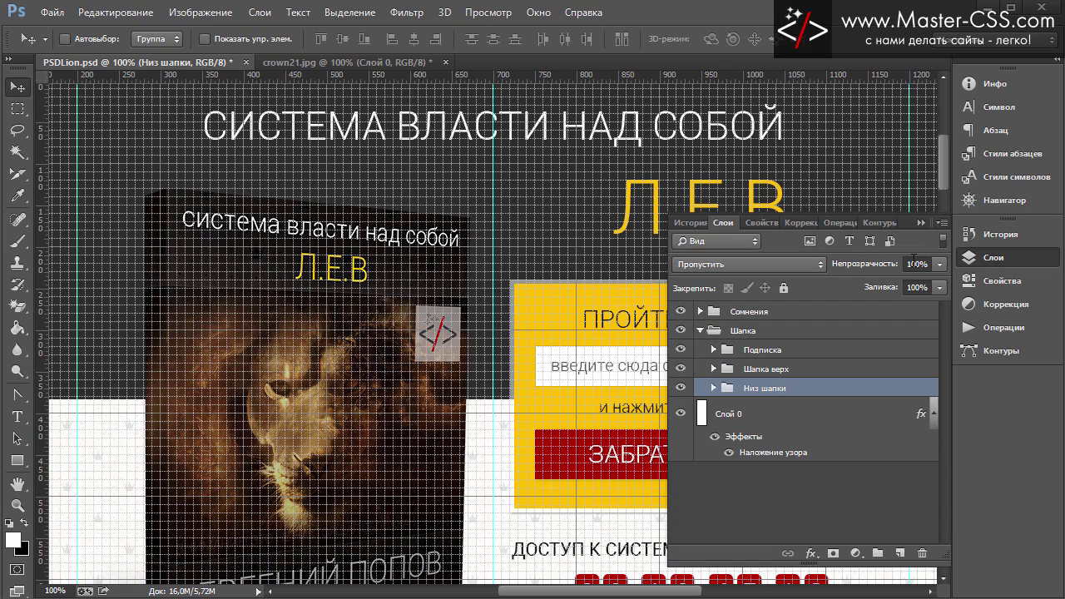
{"action": "left_click", "coordinate": [714, 369]}
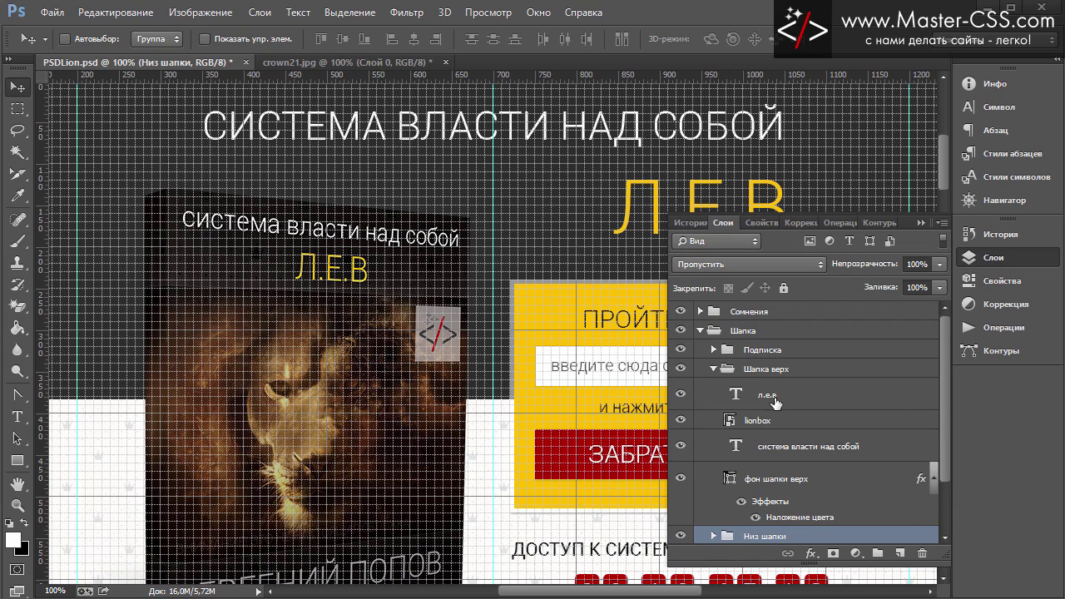
{"action": "left_click", "coordinate": [775, 402]}
{"action": "left_click", "coordinate": [921, 222]}
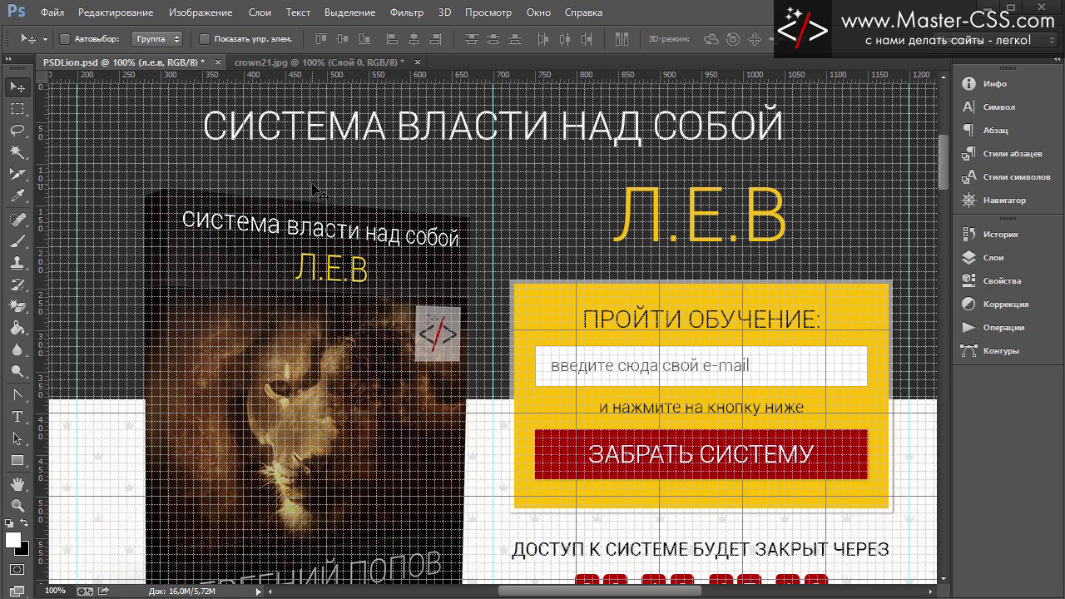
Turn off the grid, zoom out to 50% and scroll through the finished page.
{"action": "scroll", "coordinate": [354, 208], "scroll_direction": "down", "scroll_amount": 2}
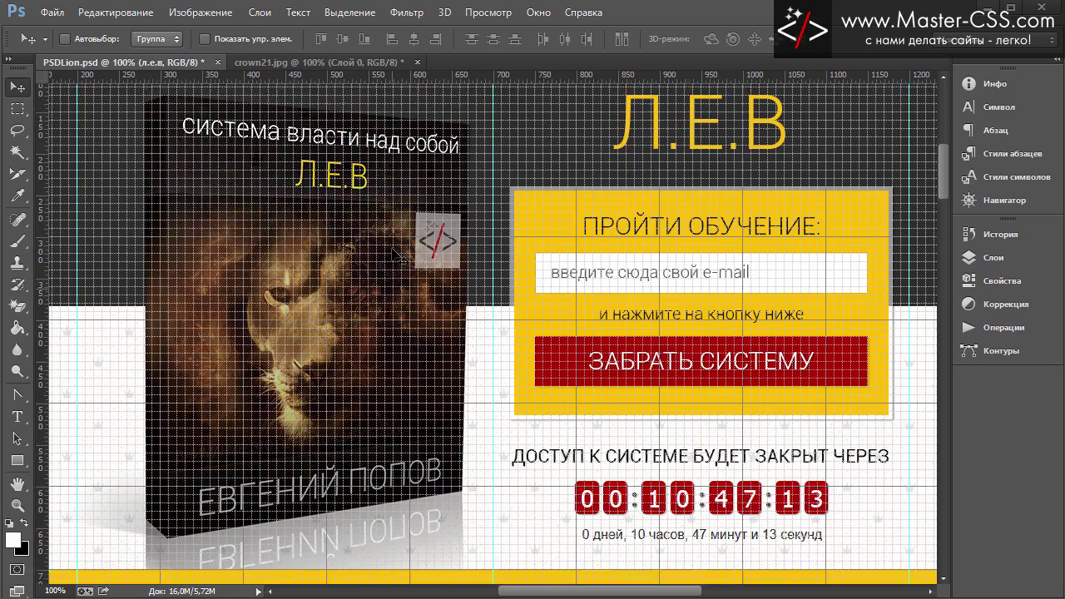
{"action": "key", "text": "ctrl+apostrophe"}
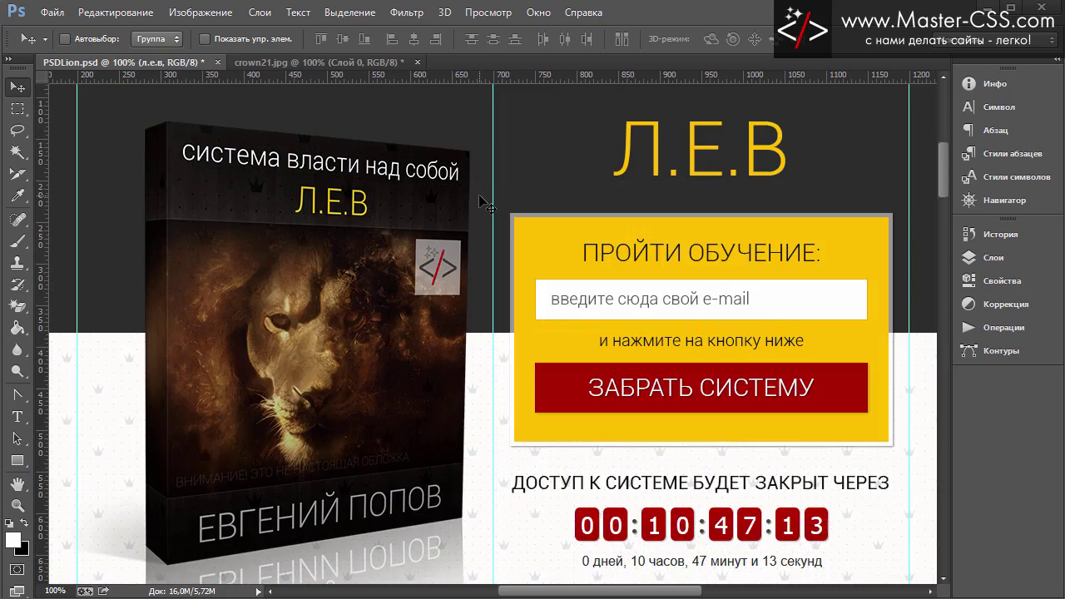
{"action": "key", "text": "ctrl+minus"}
{"action": "key", "text": "ctrl+minus"}
{"action": "scroll", "coordinate": [489, 204], "scroll_direction": "down", "scroll_amount": 1}
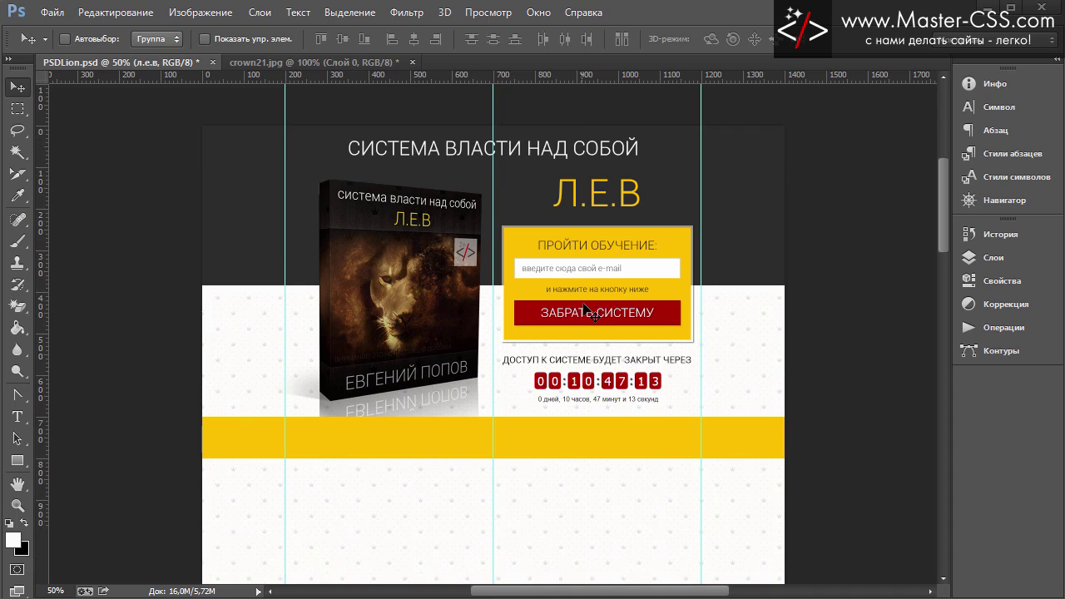
{"action": "scroll", "coordinate": [491, 299], "scroll_direction": "down", "scroll_amount": 1}
{"action": "scroll", "coordinate": [578, 311], "scroll_direction": "down", "scroll_amount": 4}
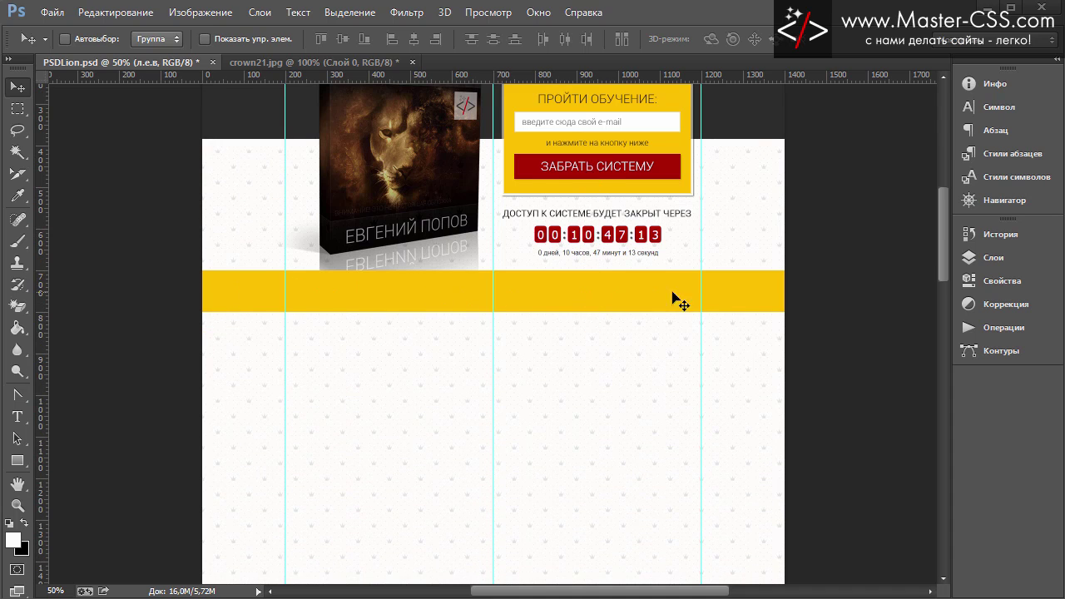
{"action": "scroll", "coordinate": [434, 365], "scroll_direction": "up", "scroll_amount": 2}
{"action": "scroll", "coordinate": [433, 360], "scroll_direction": "up", "scroll_amount": 3}
{"action": "scroll", "coordinate": [437, 375], "scroll_direction": "down", "scroll_amount": 2}
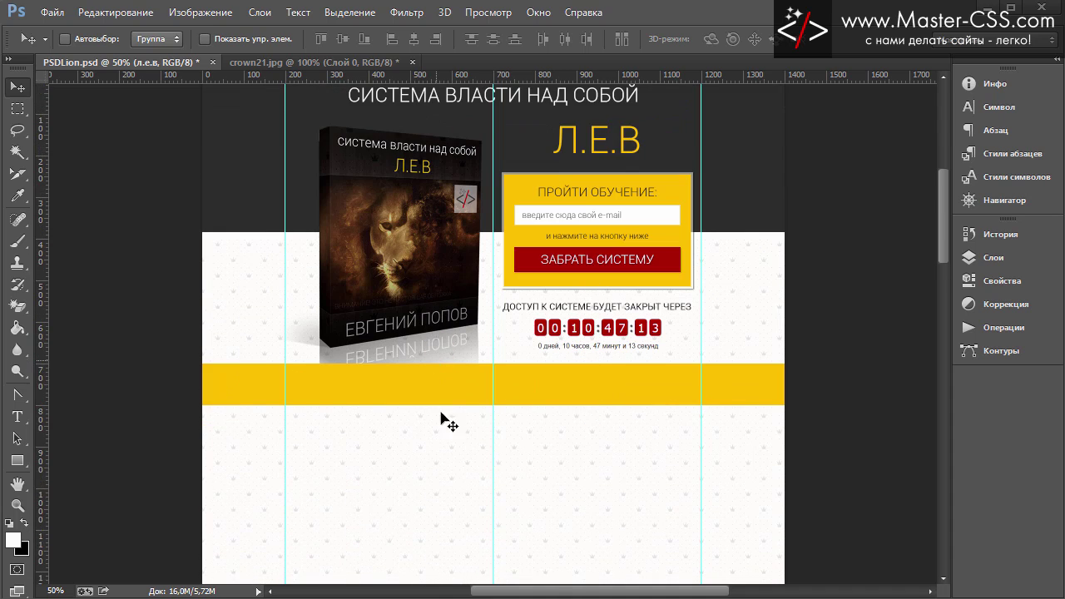
{"action": "scroll", "coordinate": [396, 528], "scroll_direction": "up", "scroll_amount": 1}
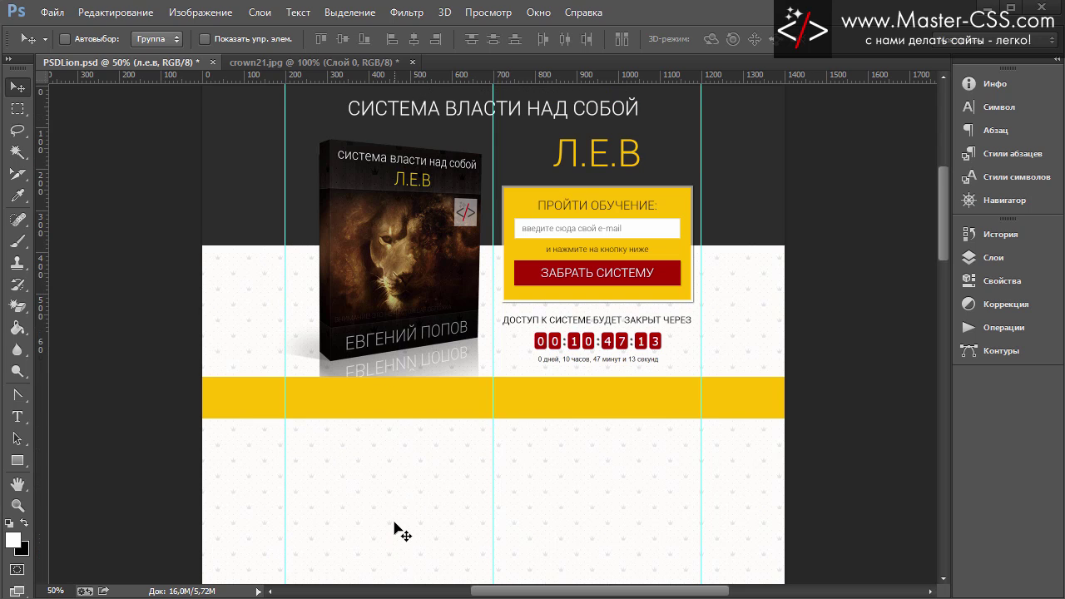
{"action": "scroll", "coordinate": [395, 528], "scroll_direction": "up", "scroll_amount": 1}
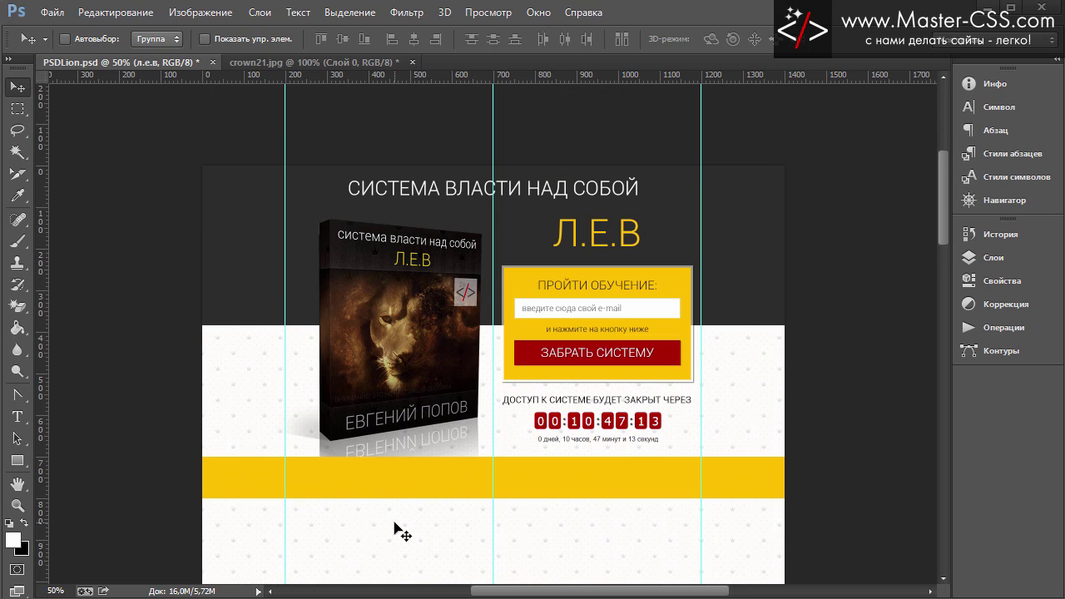